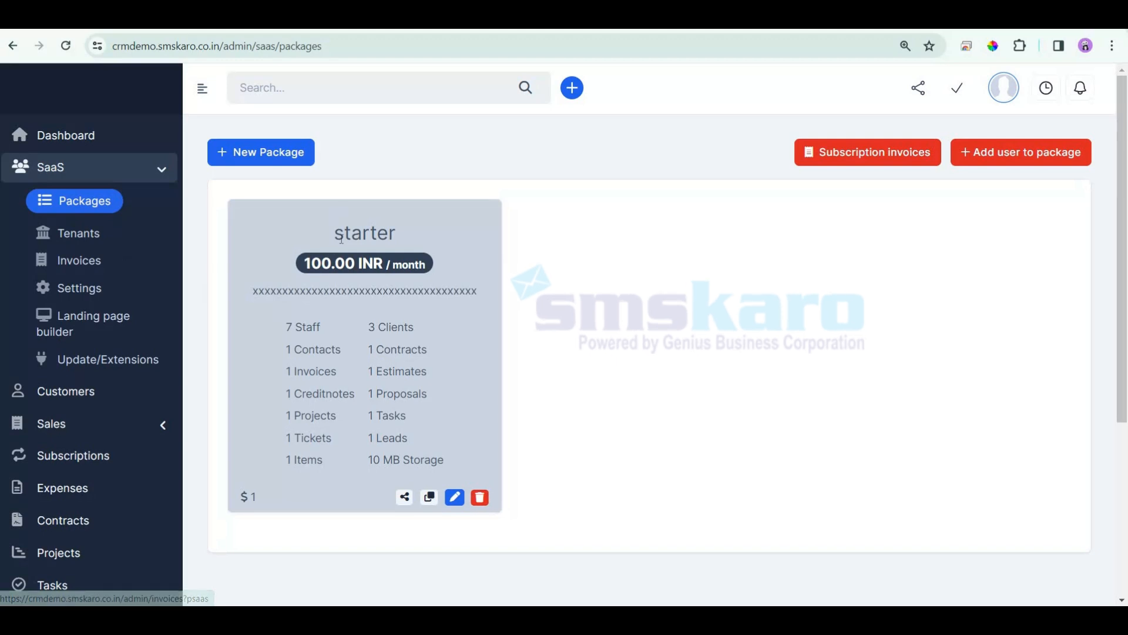
Look over the starter package's card and open that package for editing.
left_click_drag(333, 227, 470, 444)
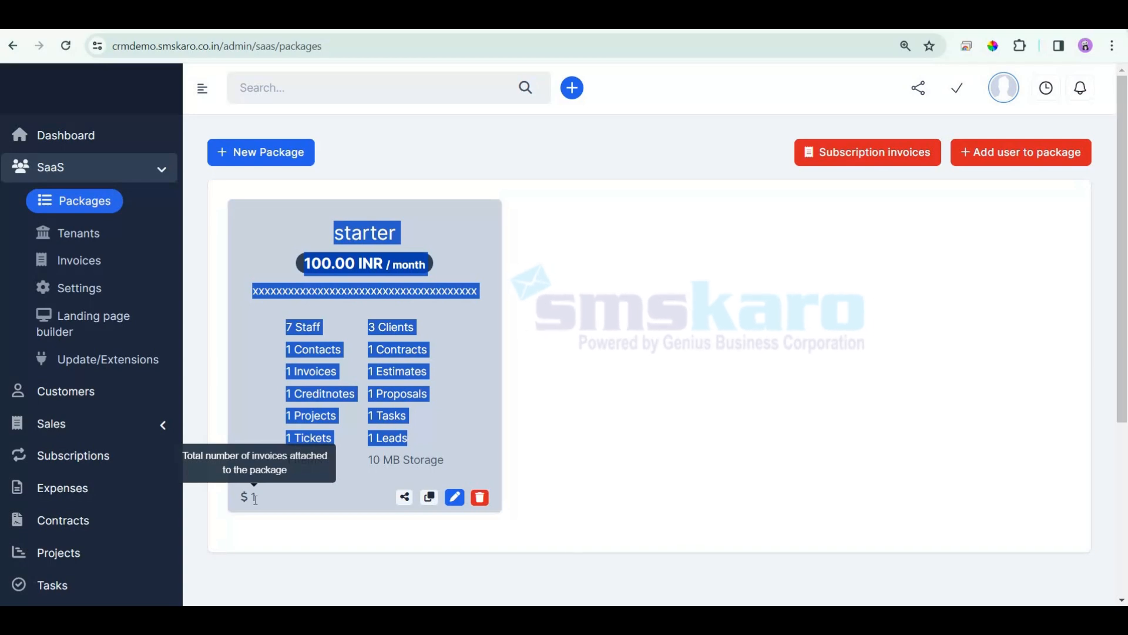
left_click(450, 354)
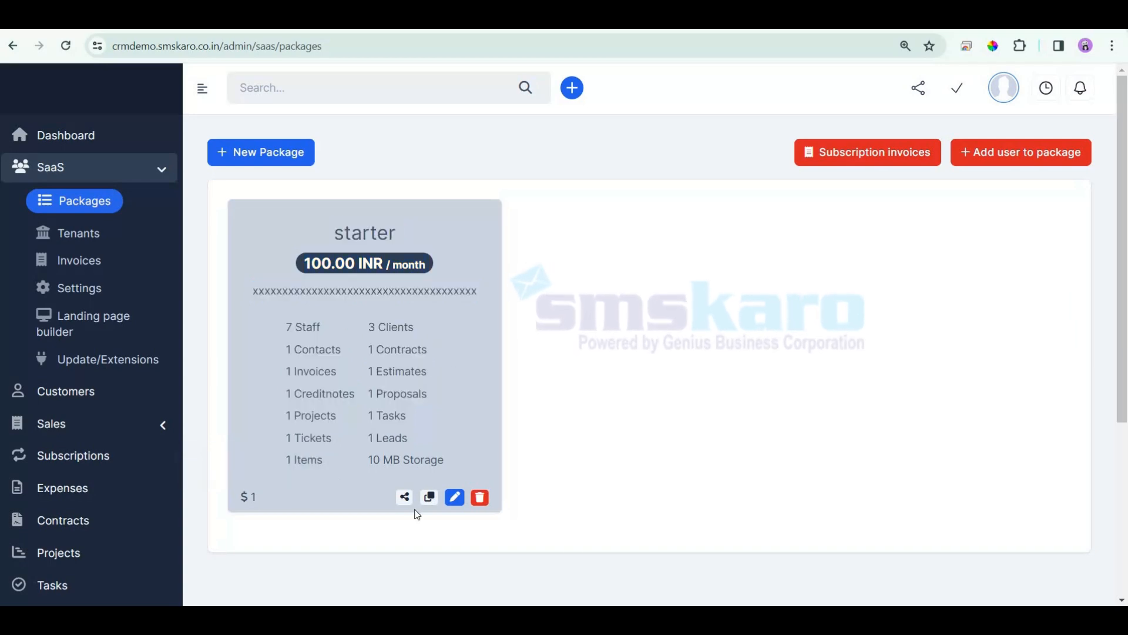
left_click(455, 500)
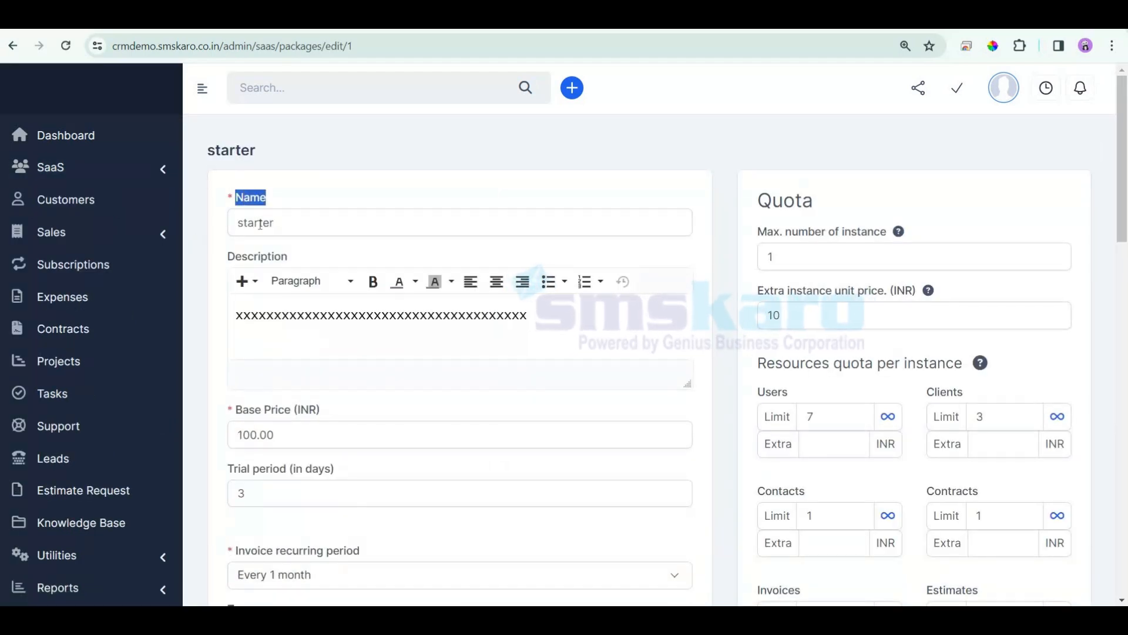
Review the package's name, description, base price, trial period, invoice recurring period and allowed payment modes.
left_click_drag(275, 224, 247, 225)
left_click_drag(236, 317, 574, 307)
scroll(328, 358, "down", 1)
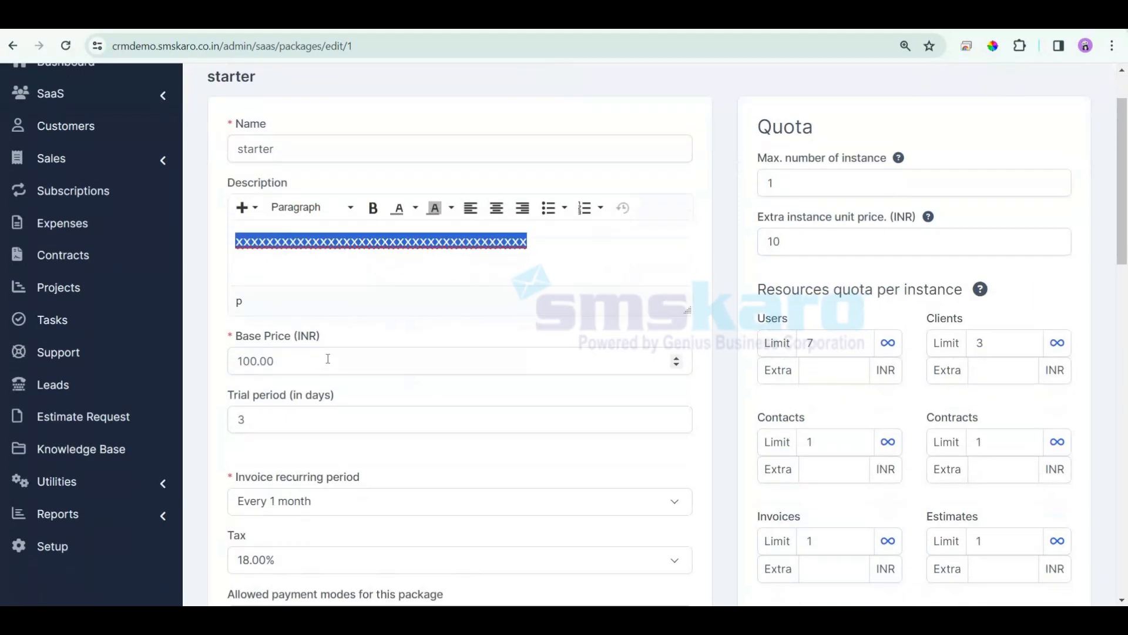
left_click_drag(284, 360, 243, 360)
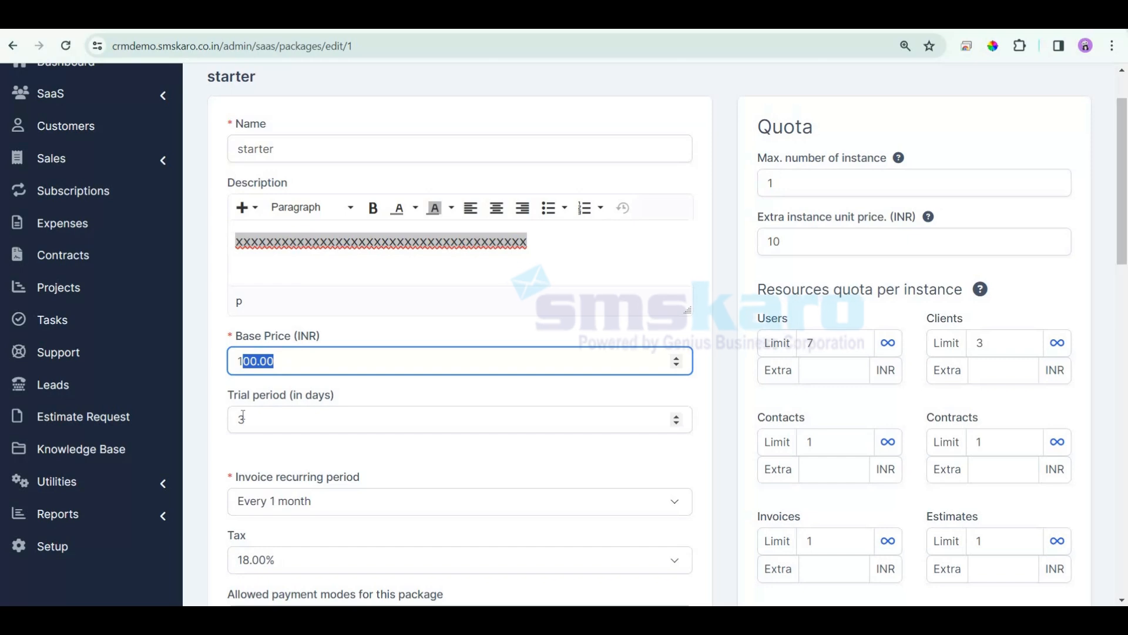
key("Tab")
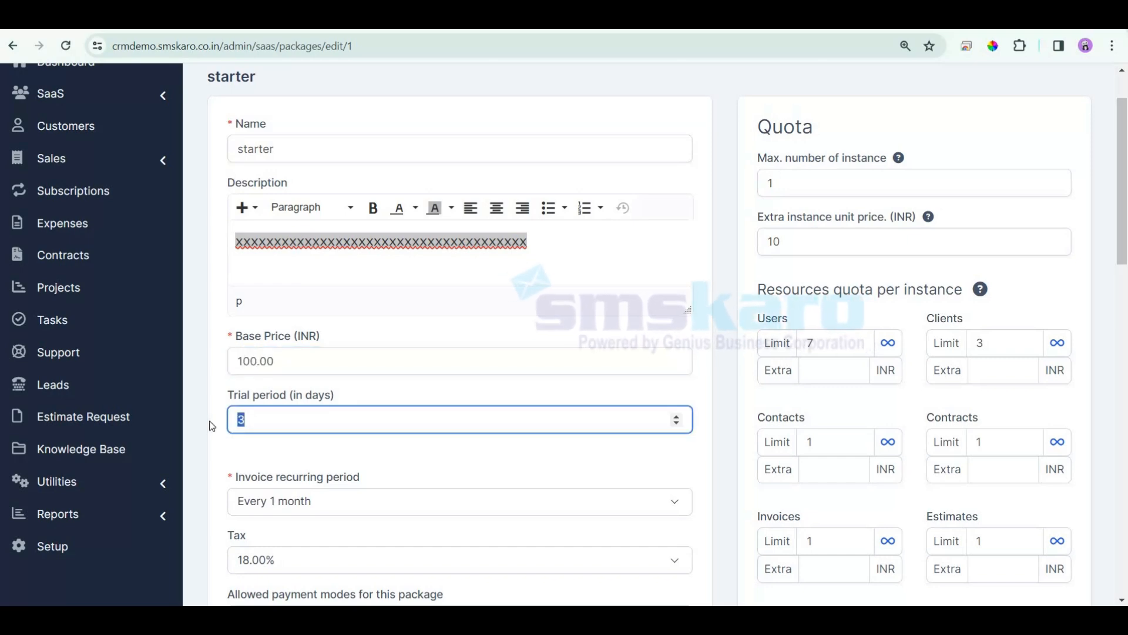
scroll(265, 376, "down", 2)
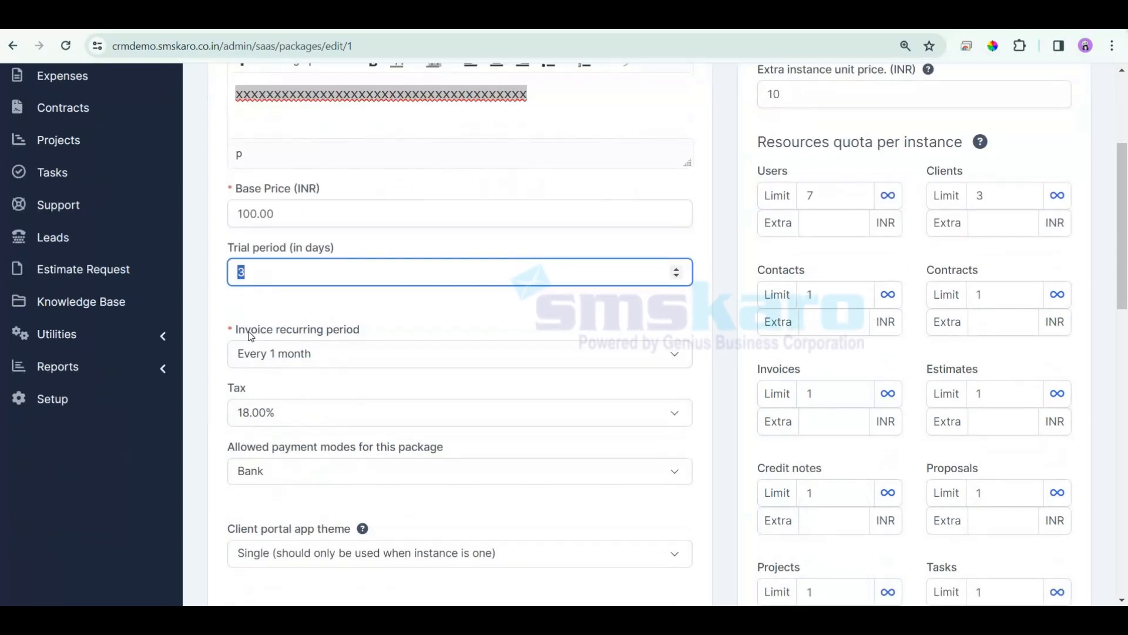
key("shift+Tab")
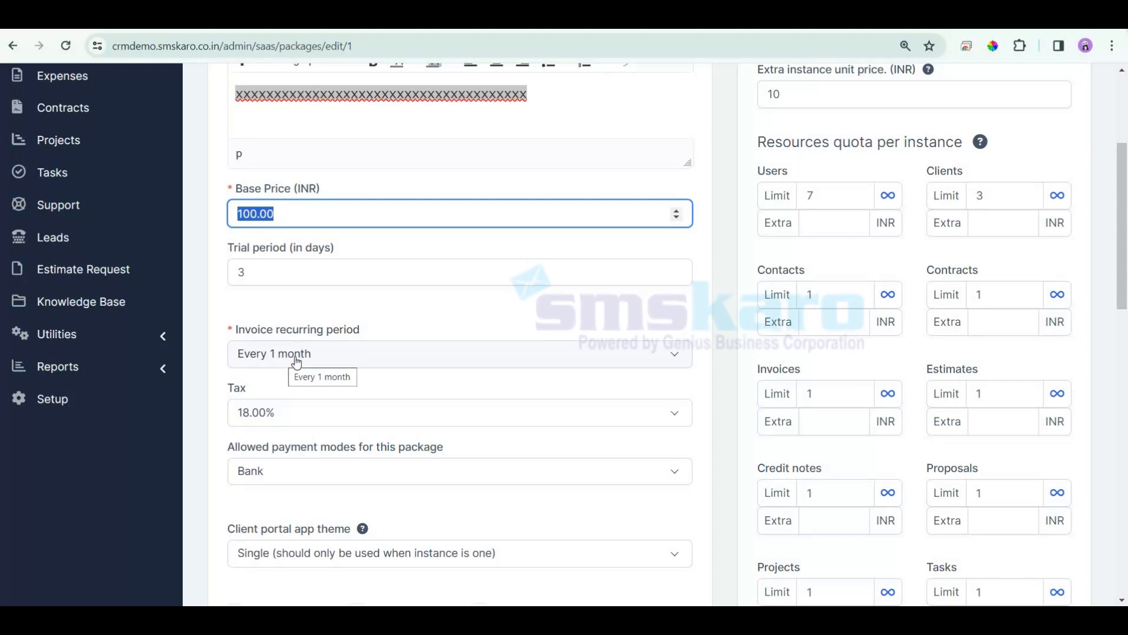
left_click(302, 477)
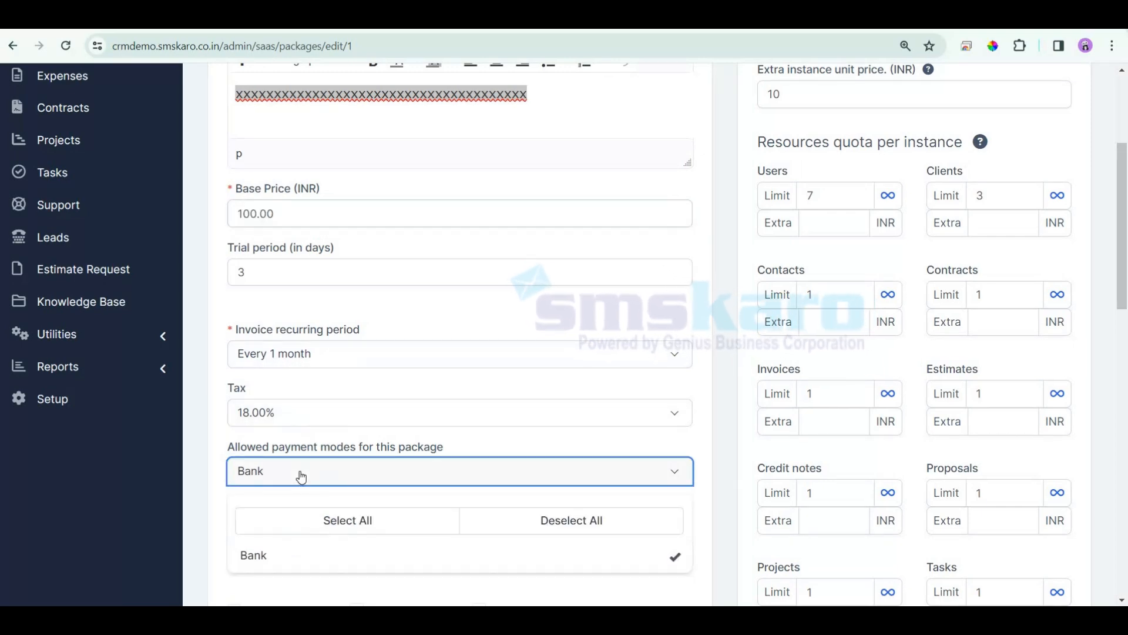
left_click(208, 462)
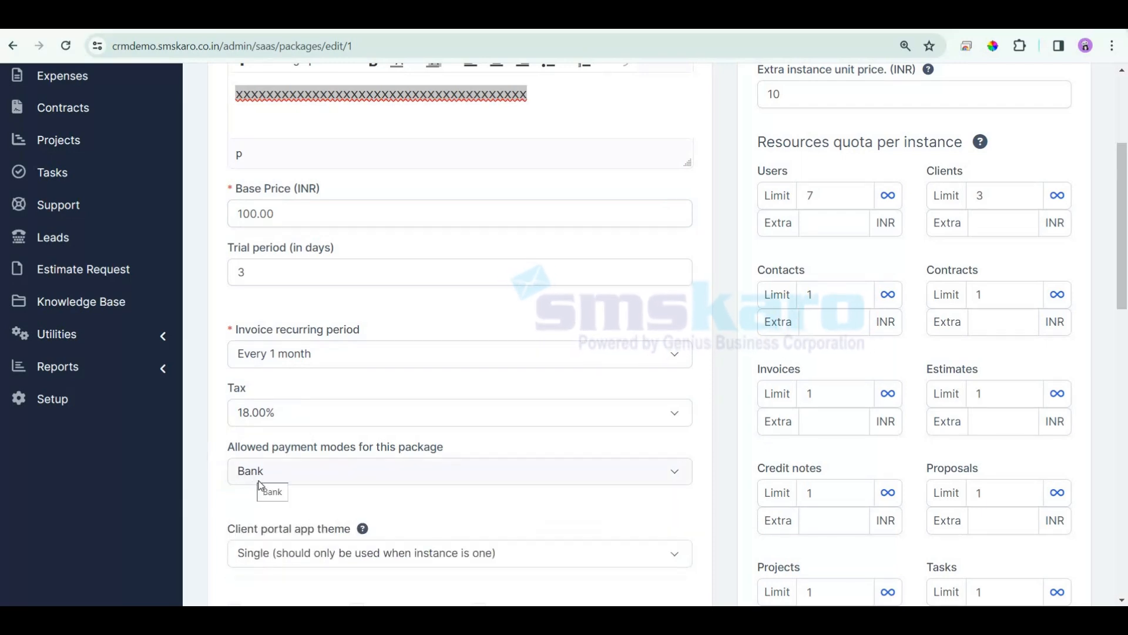
Examine the client portal theme, the package status options and the subdomain and custom domain settings.
scroll(262, 487, "down", 3)
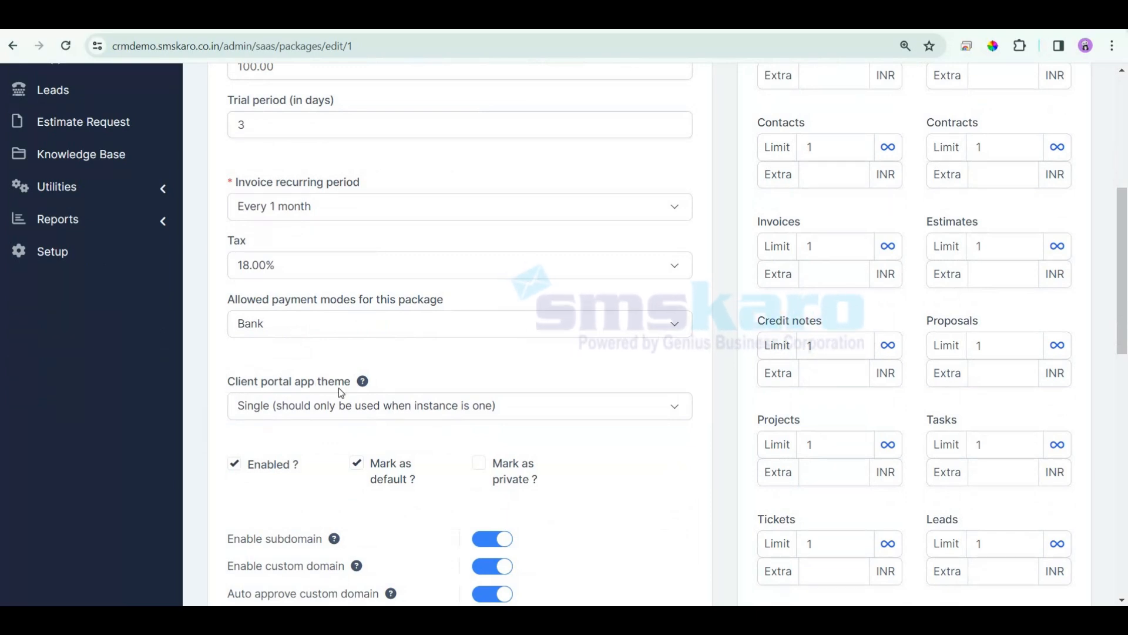
scroll(309, 481, "down", 1)
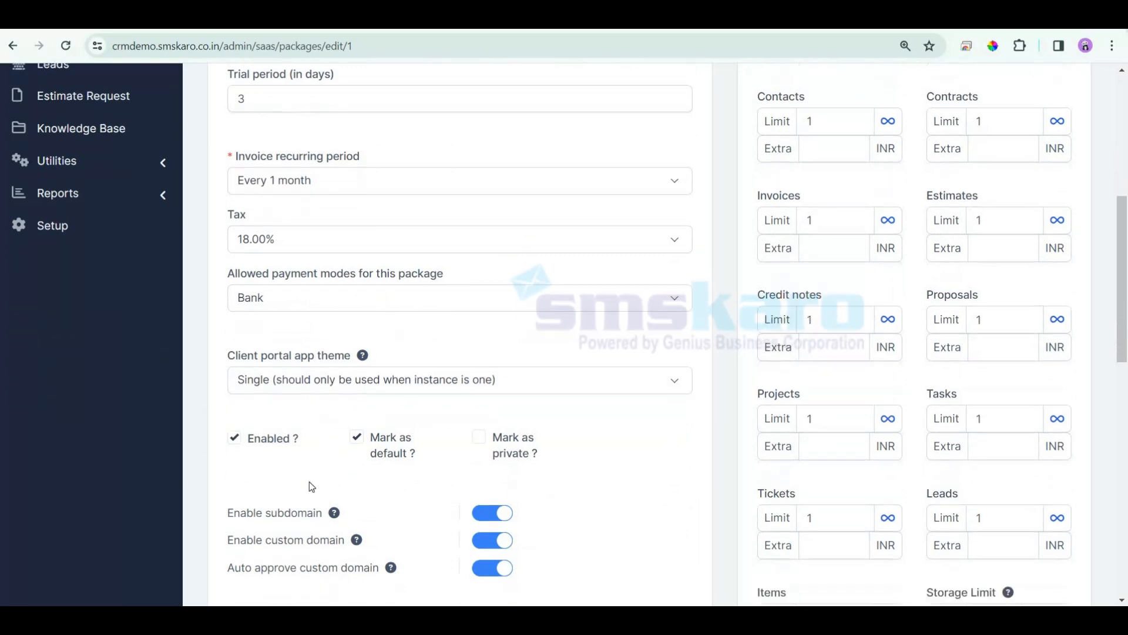
scroll(309, 482, "down", 2)
left_click_drag(234, 391, 332, 397)
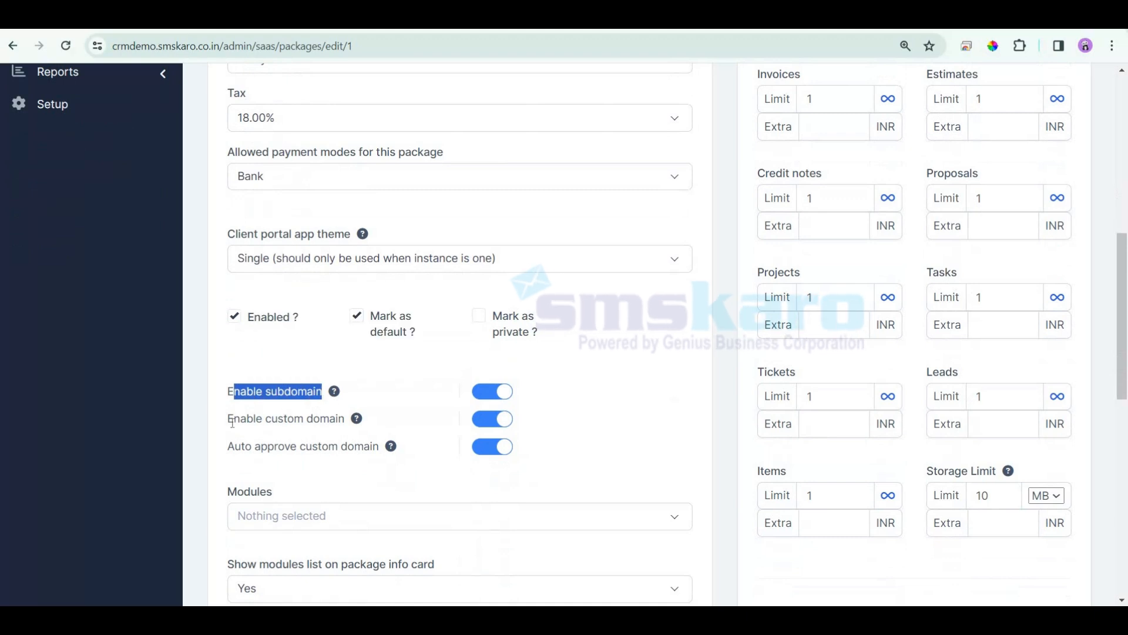
left_click_drag(233, 423, 322, 420)
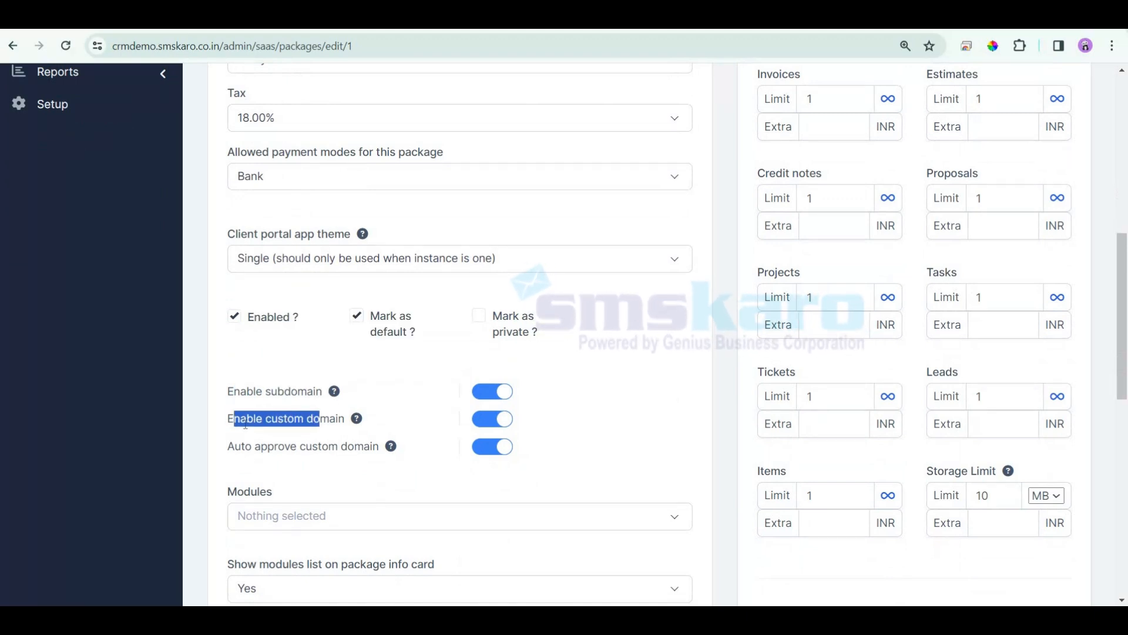
left_click(334, 420)
left_click_drag(334, 420, 227, 419)
scroll(284, 446, "down", 2)
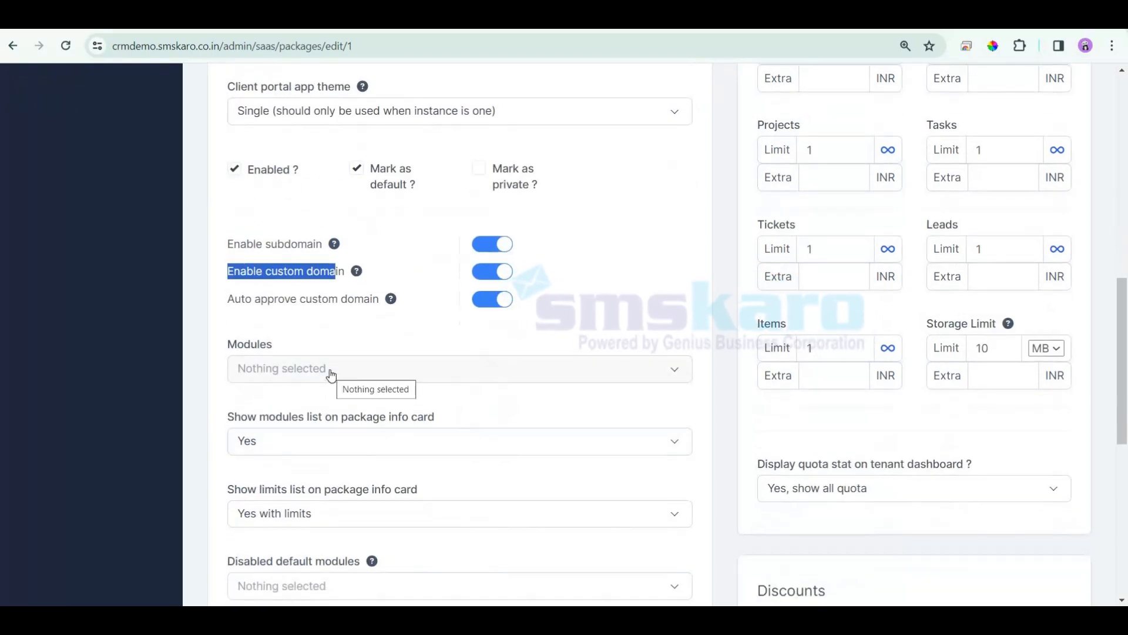
View the modules available for the package and look through the module price, discount and DB scheme settings.
left_click(359, 377)
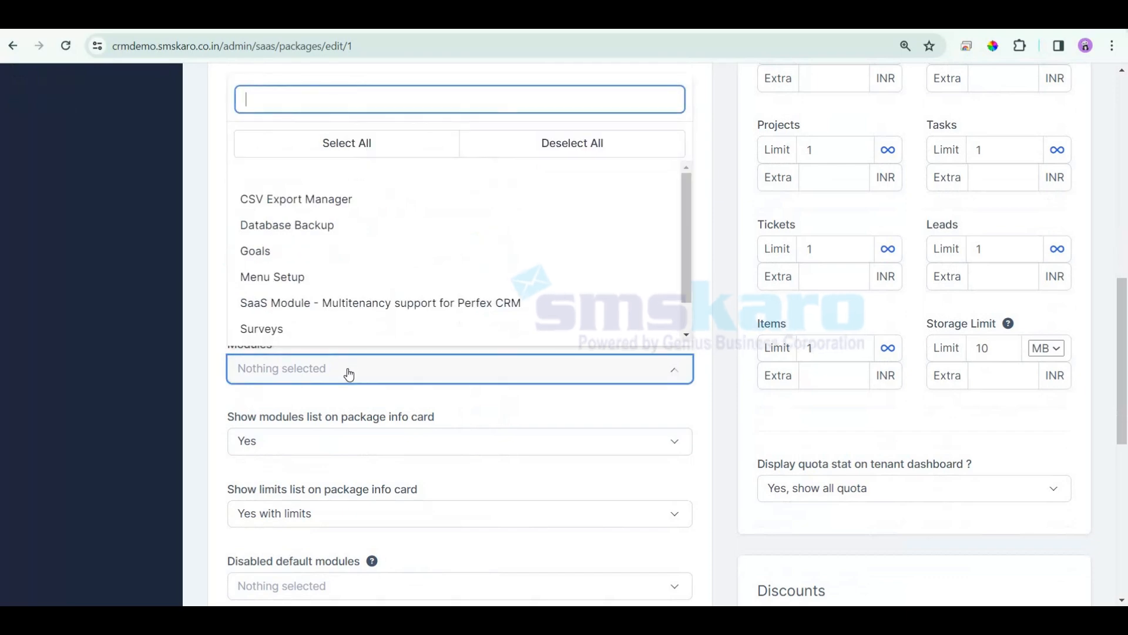
scroll(348, 376, "down", 3)
scroll(276, 507, "down", 3)
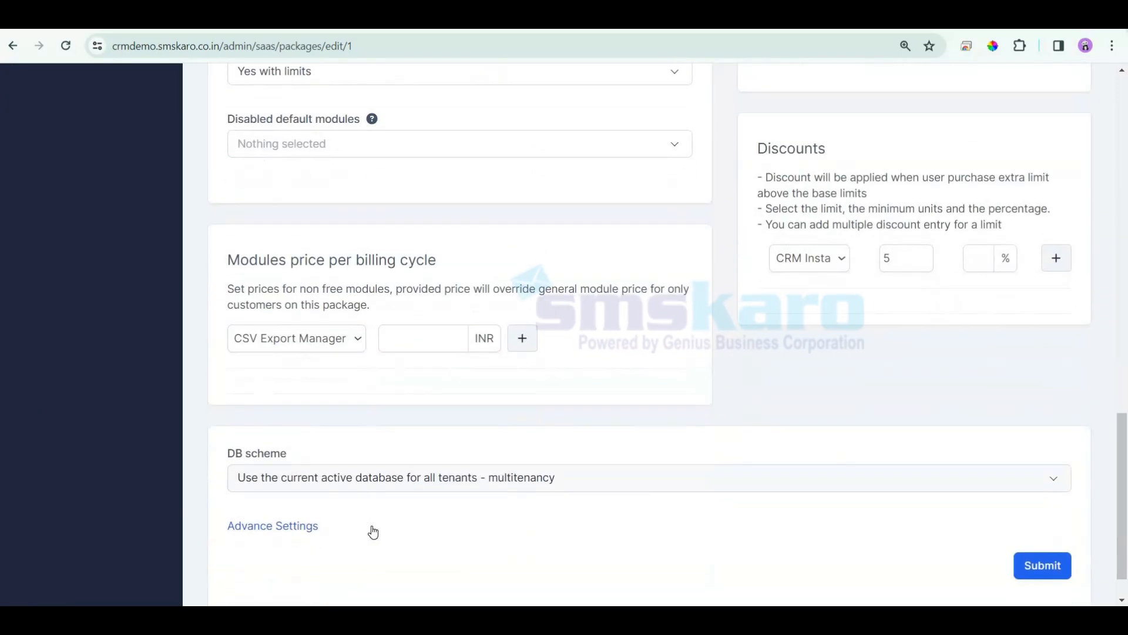
scroll(372, 532, "up", 8)
scroll(724, 238, "up", 6)
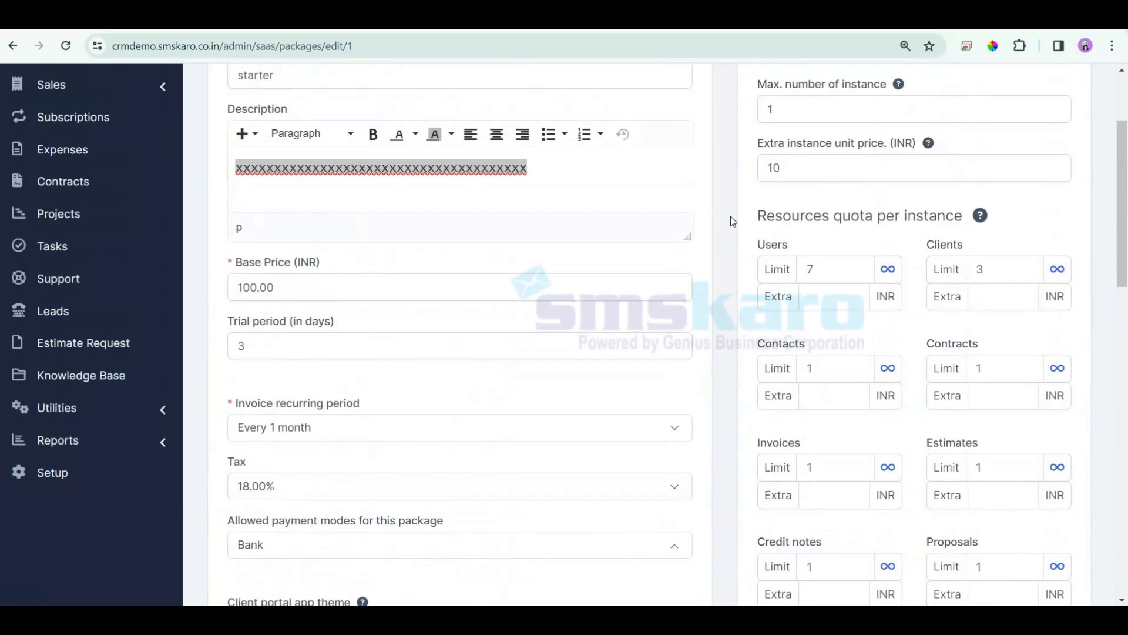
Examine the resources quota per instance, in particular the Users and Clients limits.
scroll(841, 220, "up", 3)
left_click_drag(767, 365, 945, 364)
left_click_drag(759, 392, 796, 394)
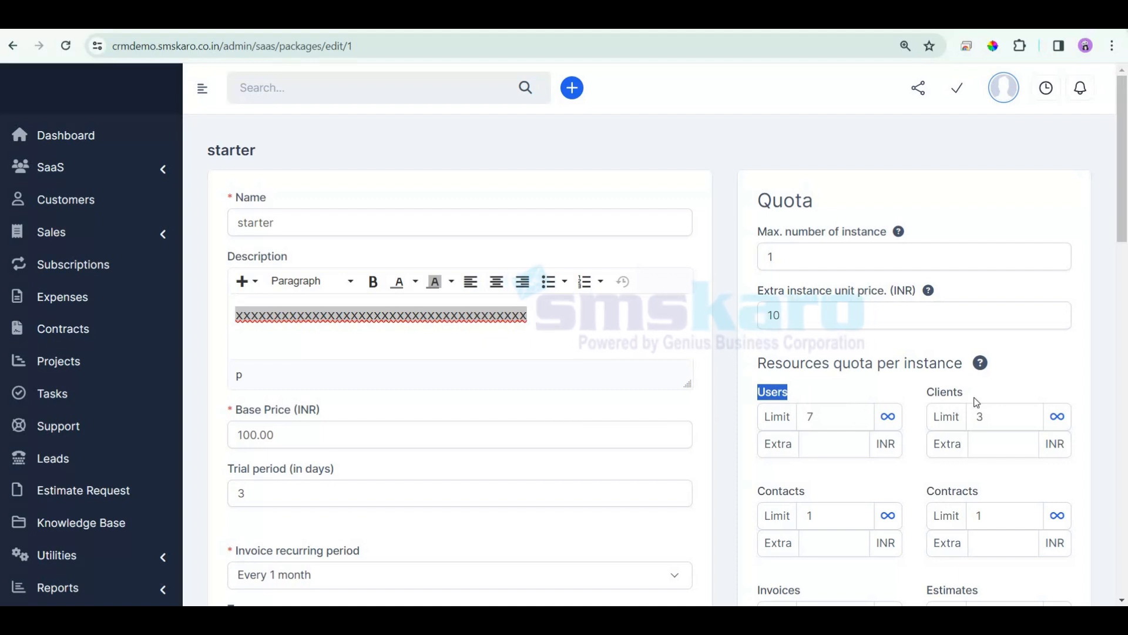
left_click_drag(933, 392, 973, 408)
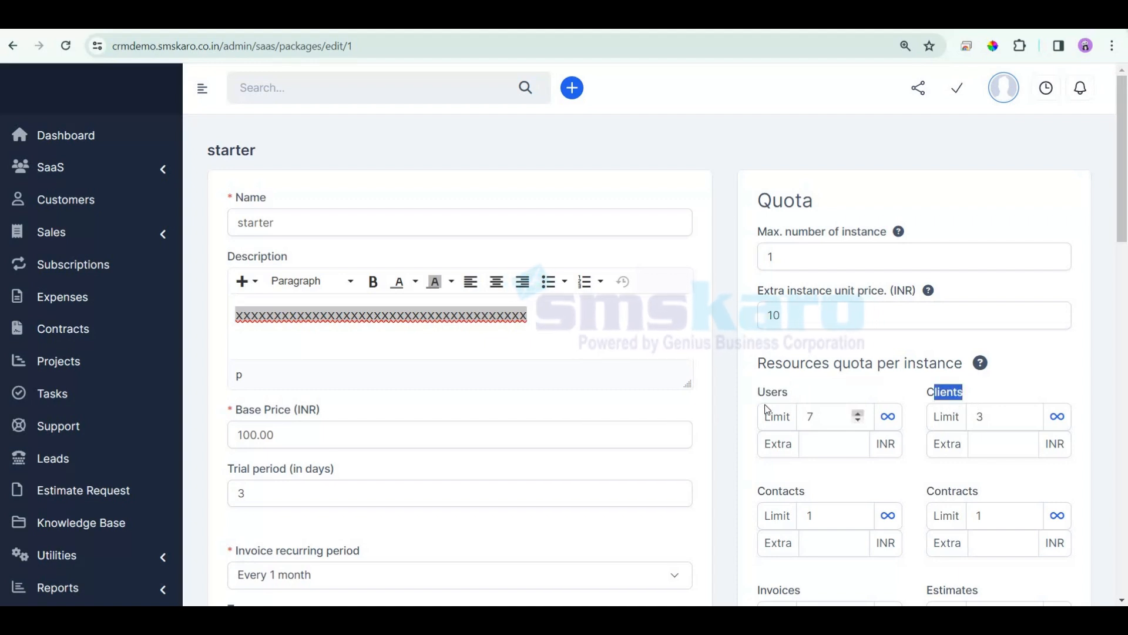
left_click_drag(758, 393, 786, 402)
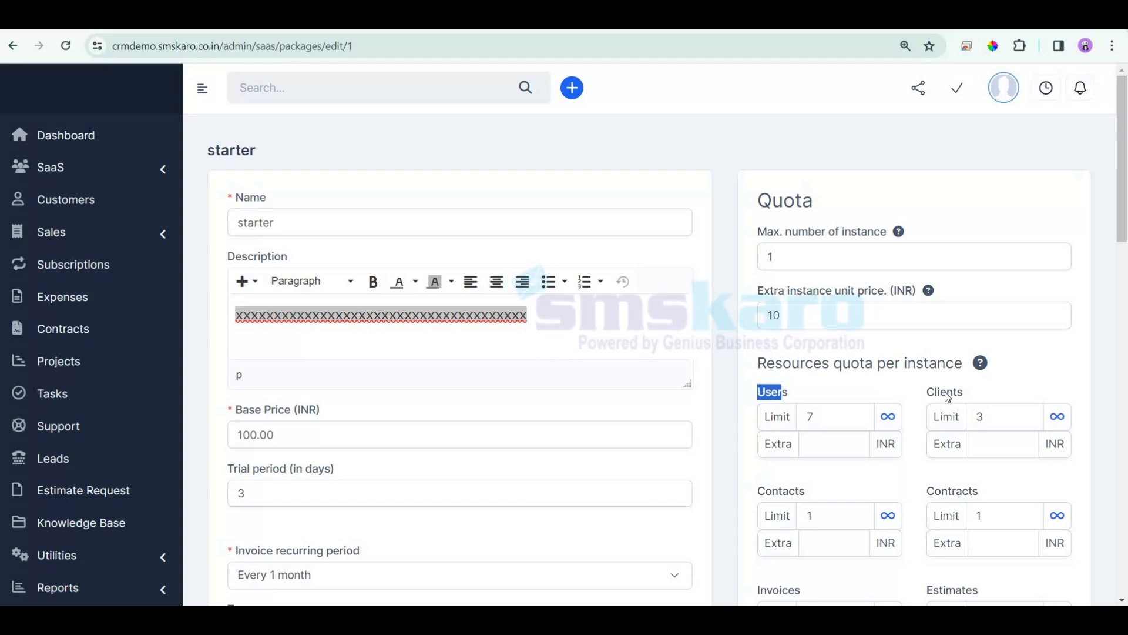
Switch the Users quota to unlimited and back to a fixed limit of 5.
left_click_drag(825, 417, 777, 417)
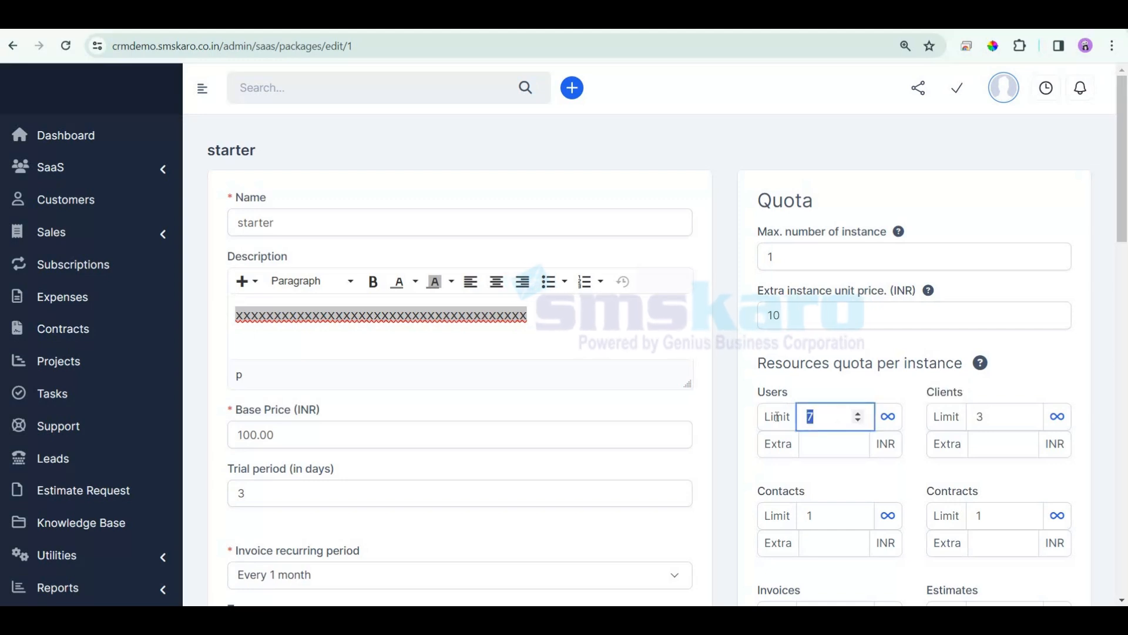
left_click(891, 418)
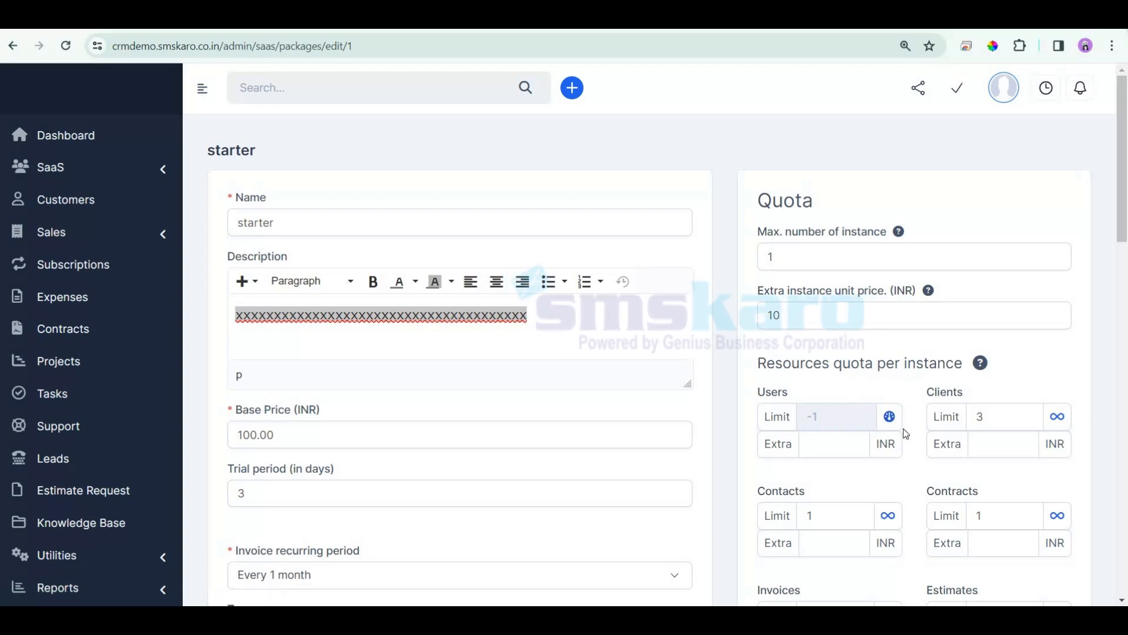
left_click(889, 416)
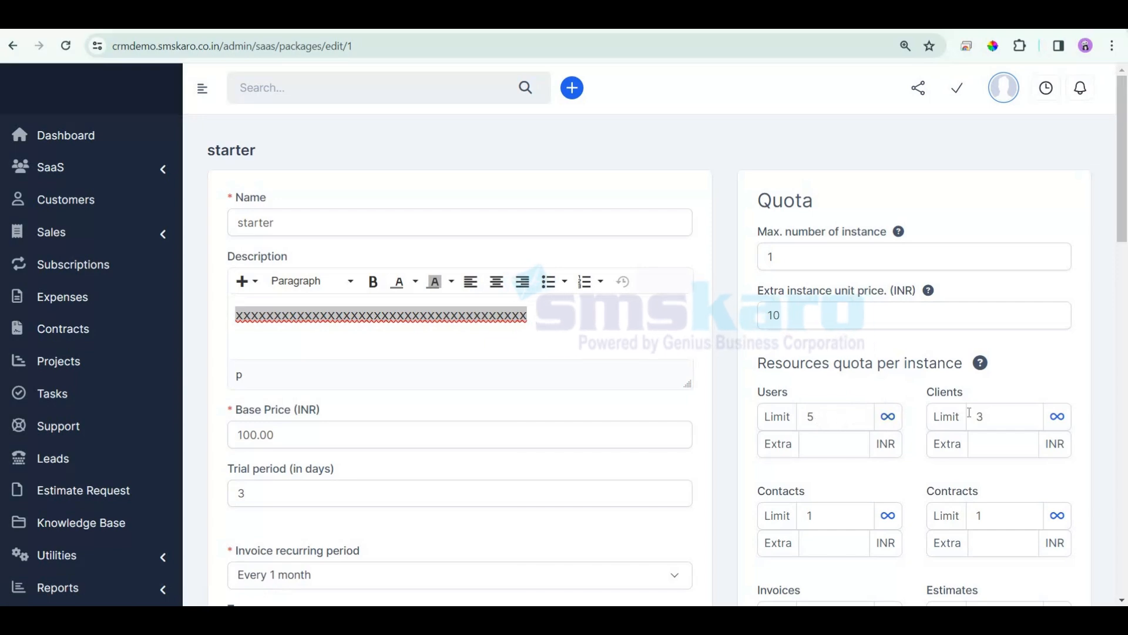
Look at the Clients quota, and switch the Contacts quota to unlimited and back to a fixed limit.
left_click_drag(936, 392, 964, 392)
scroll(956, 419, "down", 3)
left_click(803, 350)
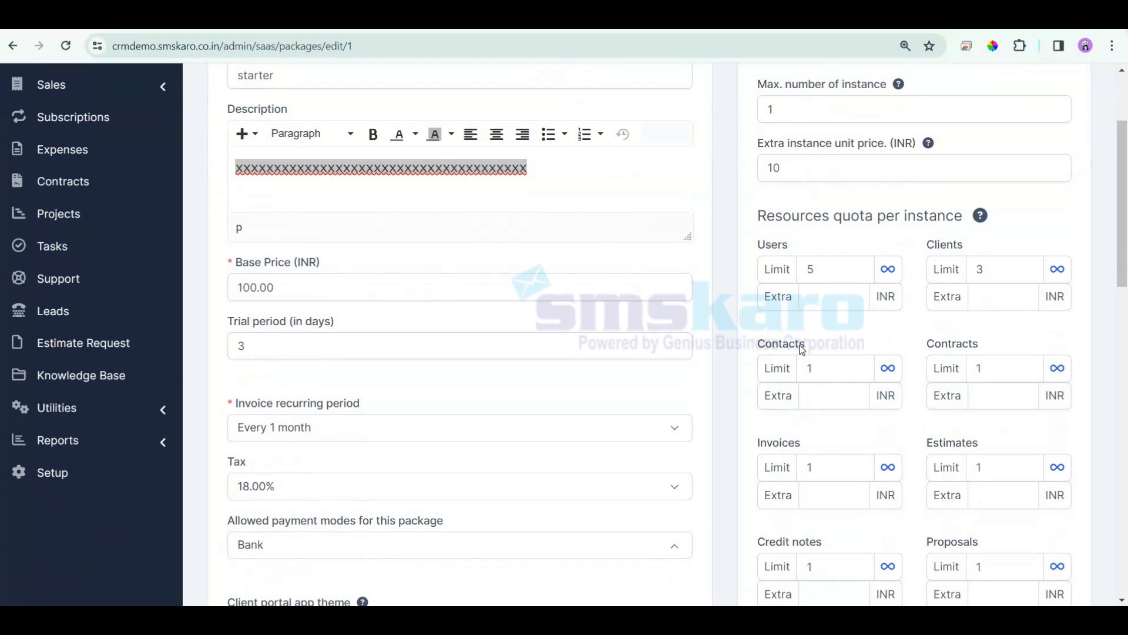
double_click(803, 350)
left_click(893, 372)
left_click(889, 371)
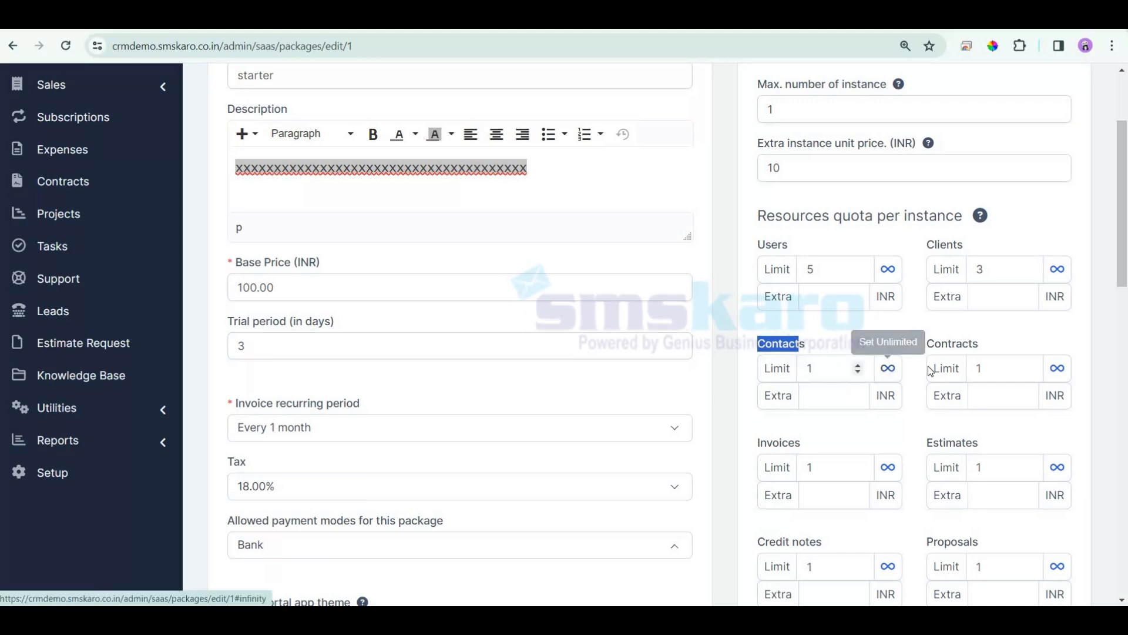
Examine the quotas for contracts, invoices, estimates, credit notes, proposals, projects, tasks, tickets and leads.
double_click(930, 345)
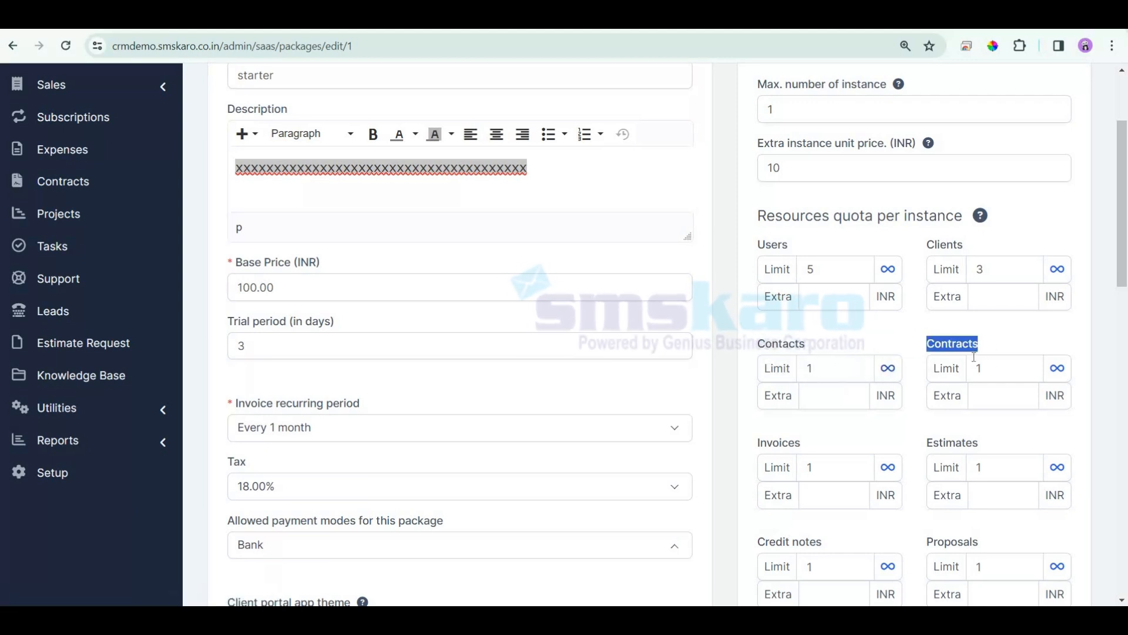
double_click(804, 445)
double_click(934, 444)
scroll(847, 465, "down", 3)
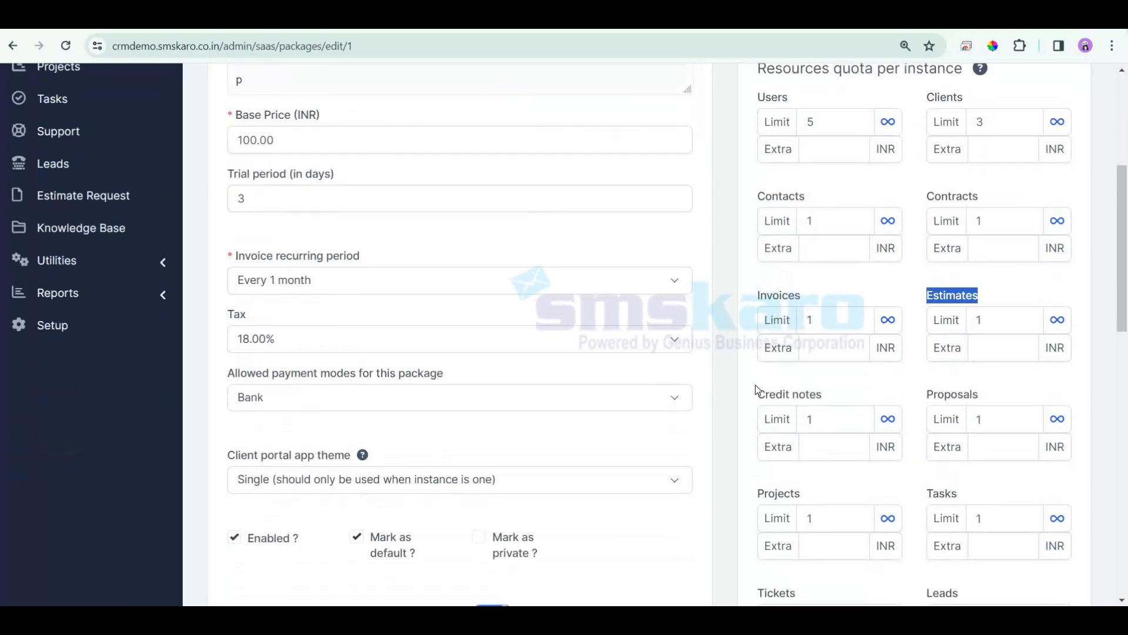
left_click_drag(756, 391, 872, 395)
left_click_drag(945, 396, 989, 398)
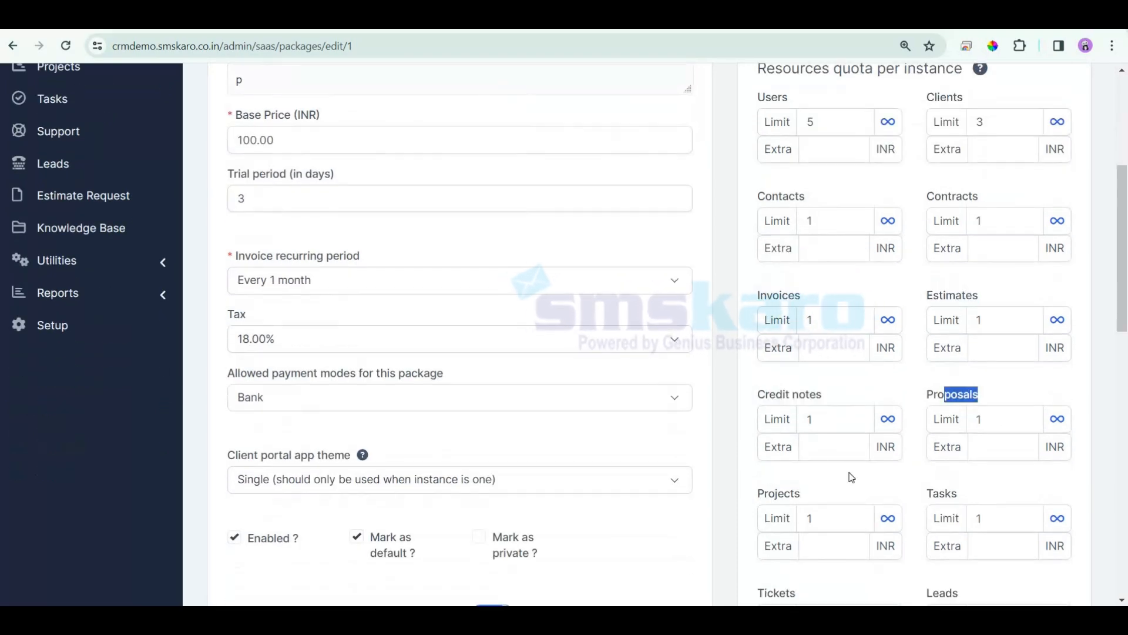
double_click(771, 493)
double_click(943, 494)
scroll(769, 453, "down", 3)
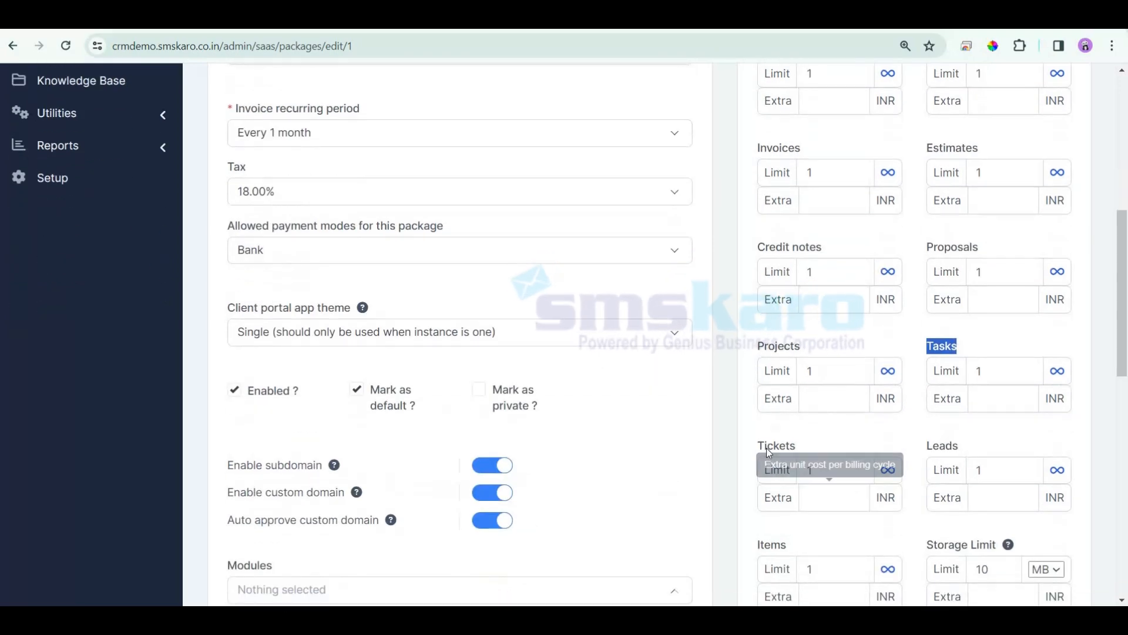
left_click_drag(767, 448, 856, 449)
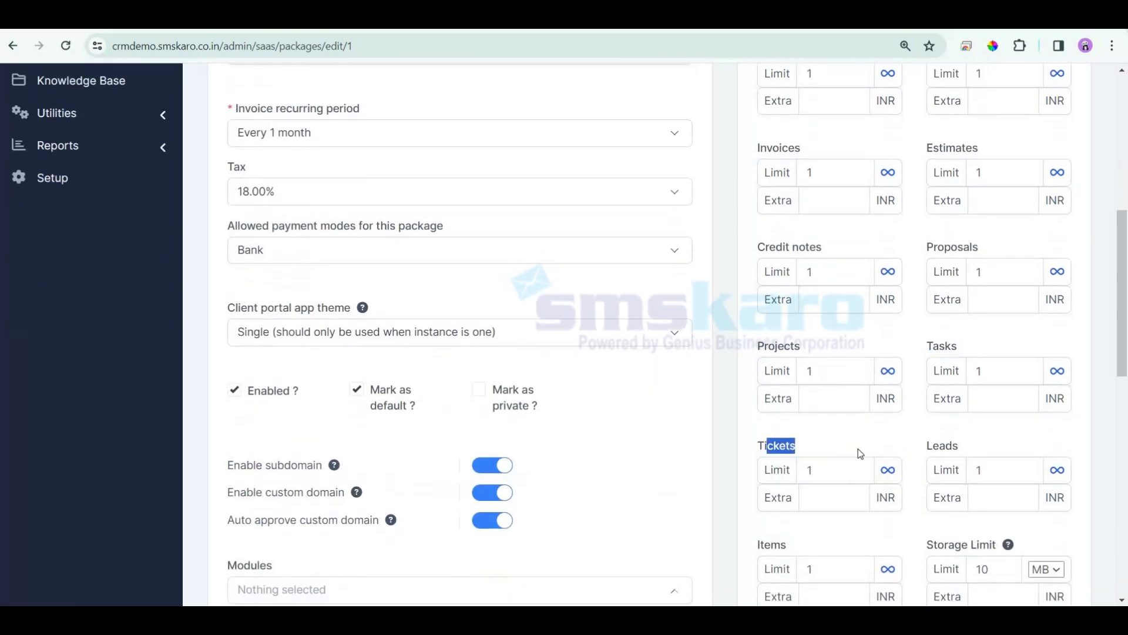
double_click(940, 447)
scroll(806, 501, "down", 1)
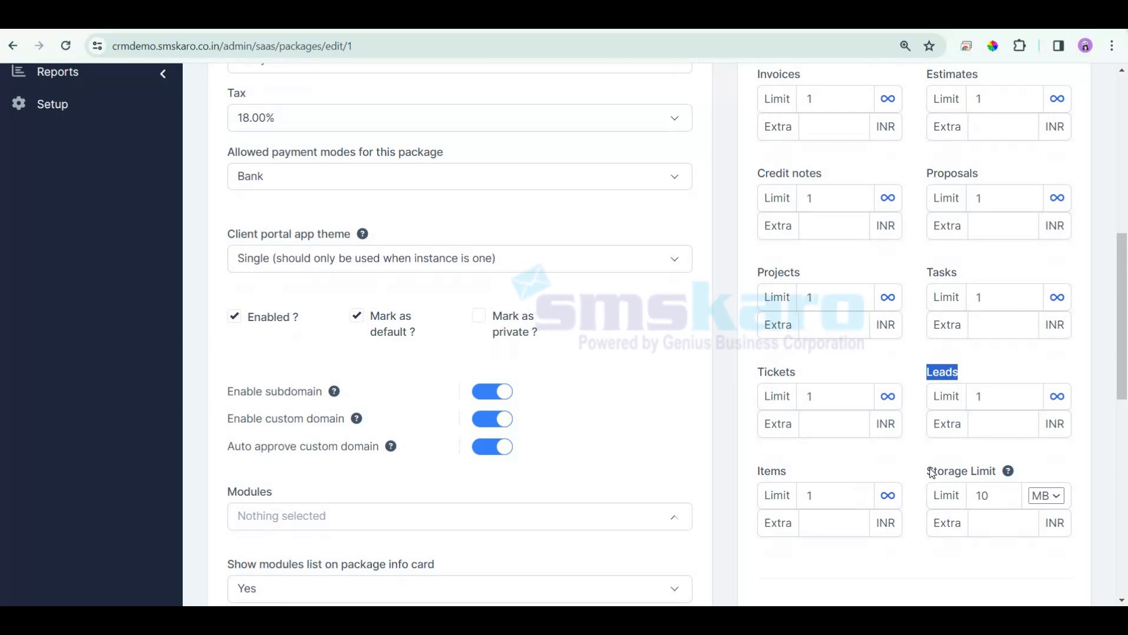
Set the extra unit cost for the storage limit to 100 INR.
left_click_drag(930, 474, 1004, 471)
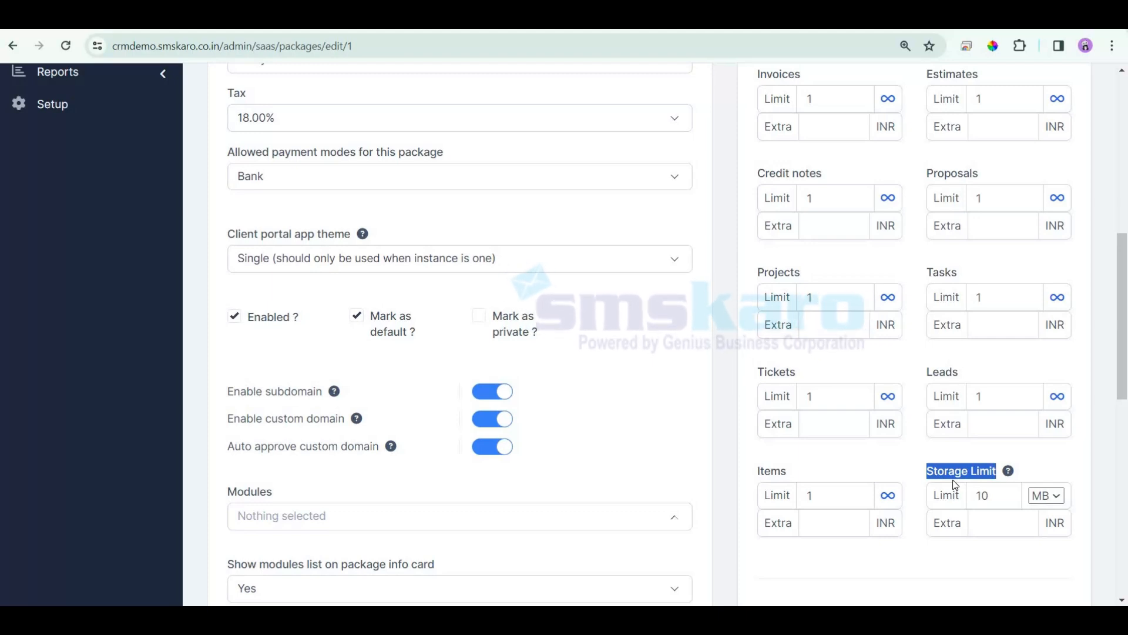
mouse_move(1009, 480)
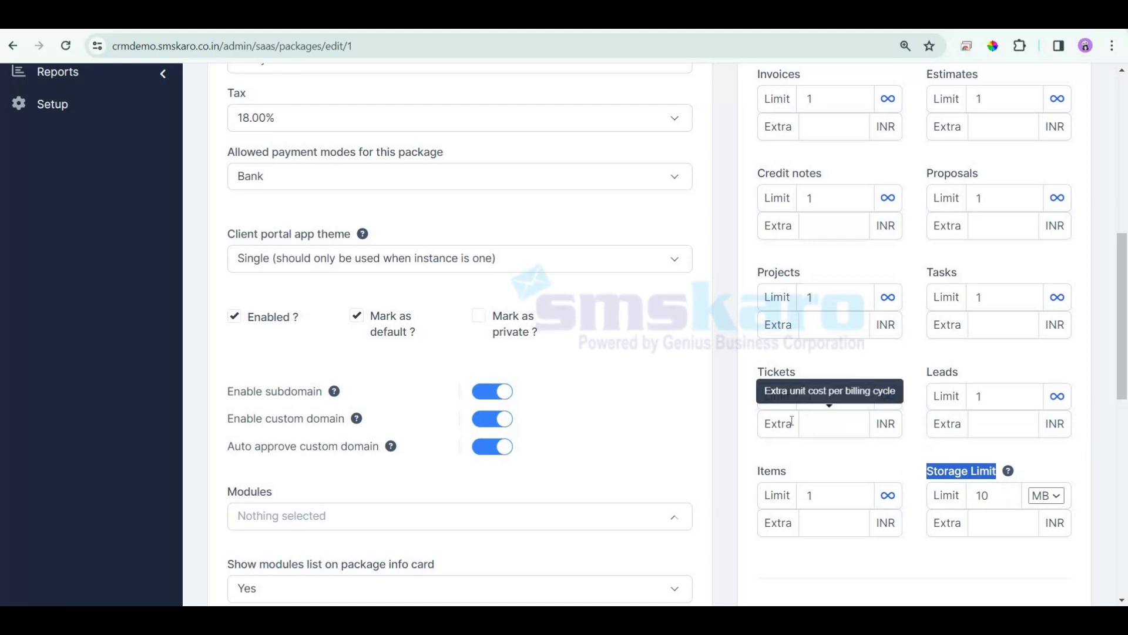
left_click(979, 524)
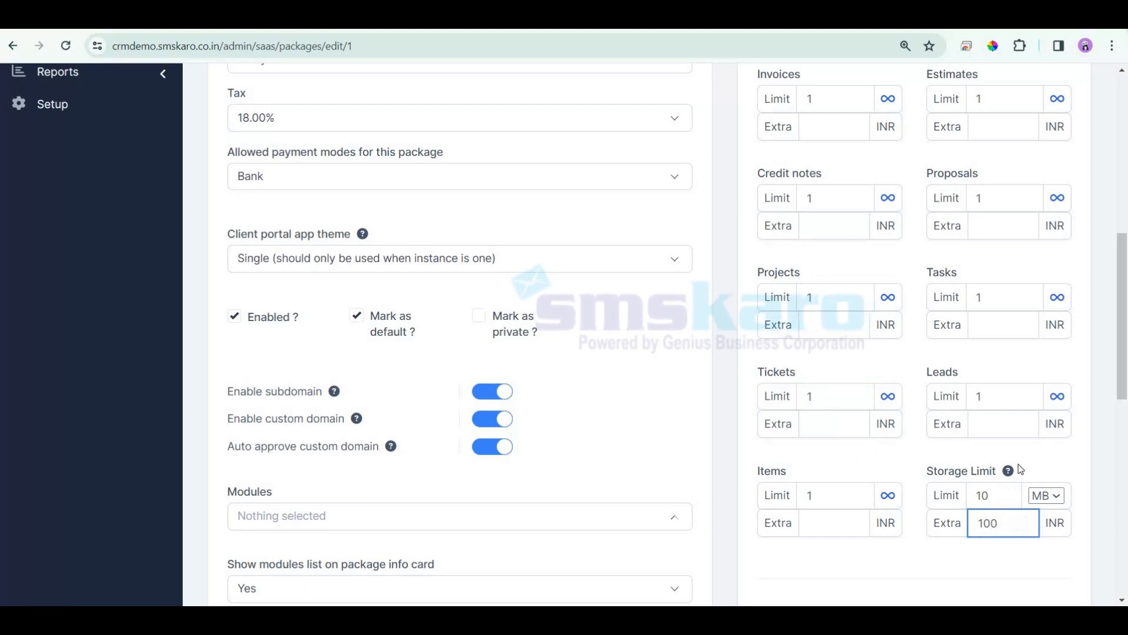
Check the storage limit's help note and the options for displaying quota stats on the tenant dashboard.
left_click(1008, 476)
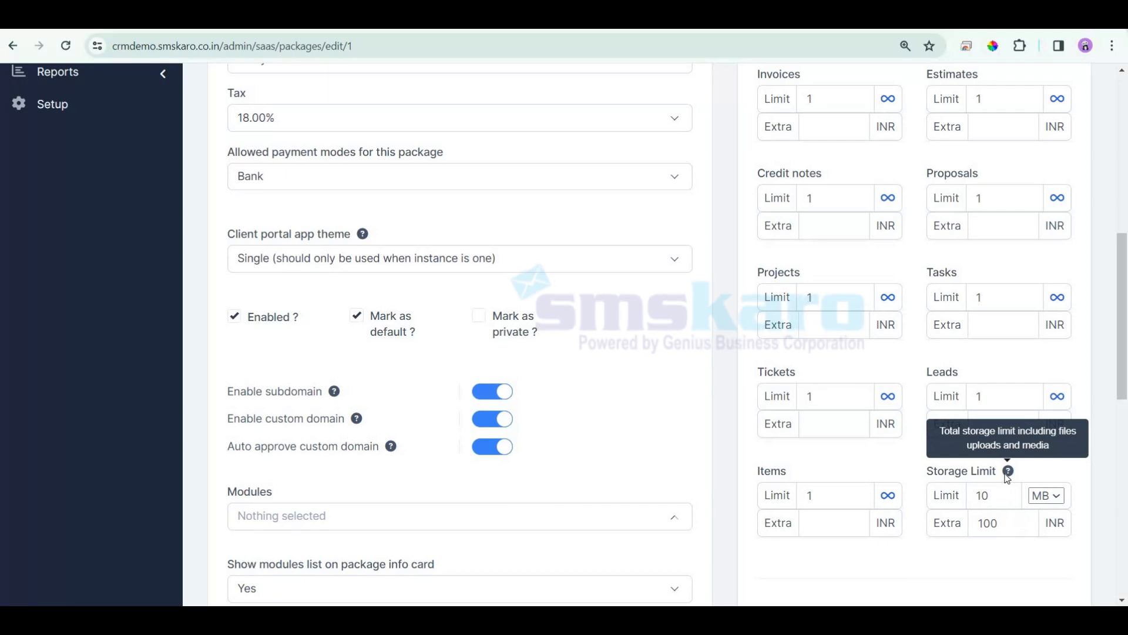
scroll(986, 559, "down", 6)
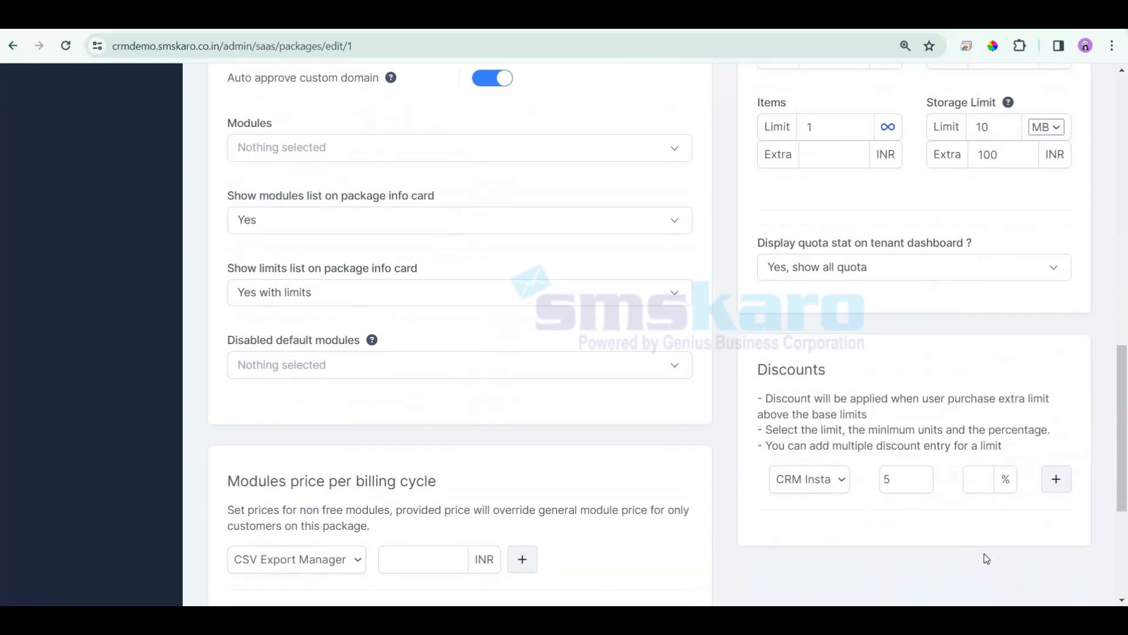
left_click_drag(763, 244, 976, 245)
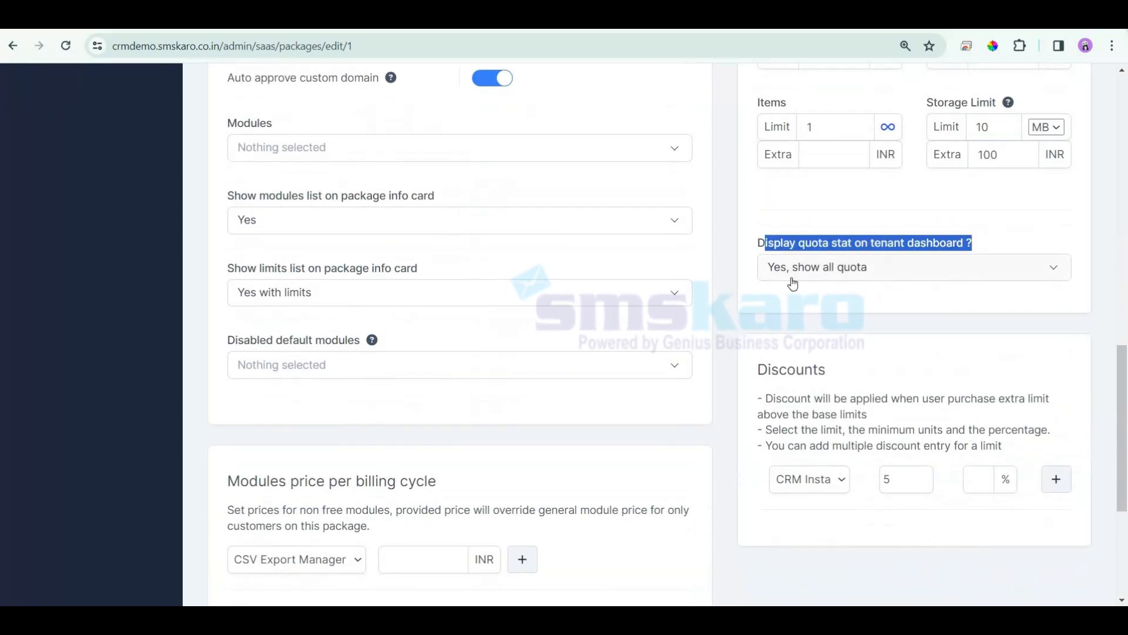
left_click(823, 280)
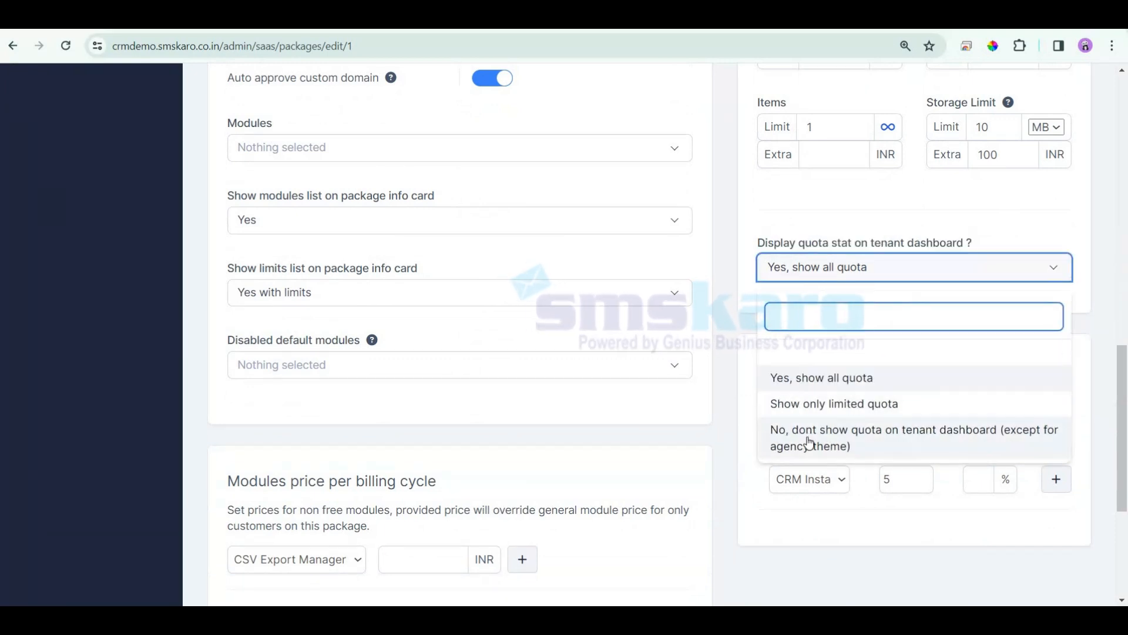
left_click(769, 539)
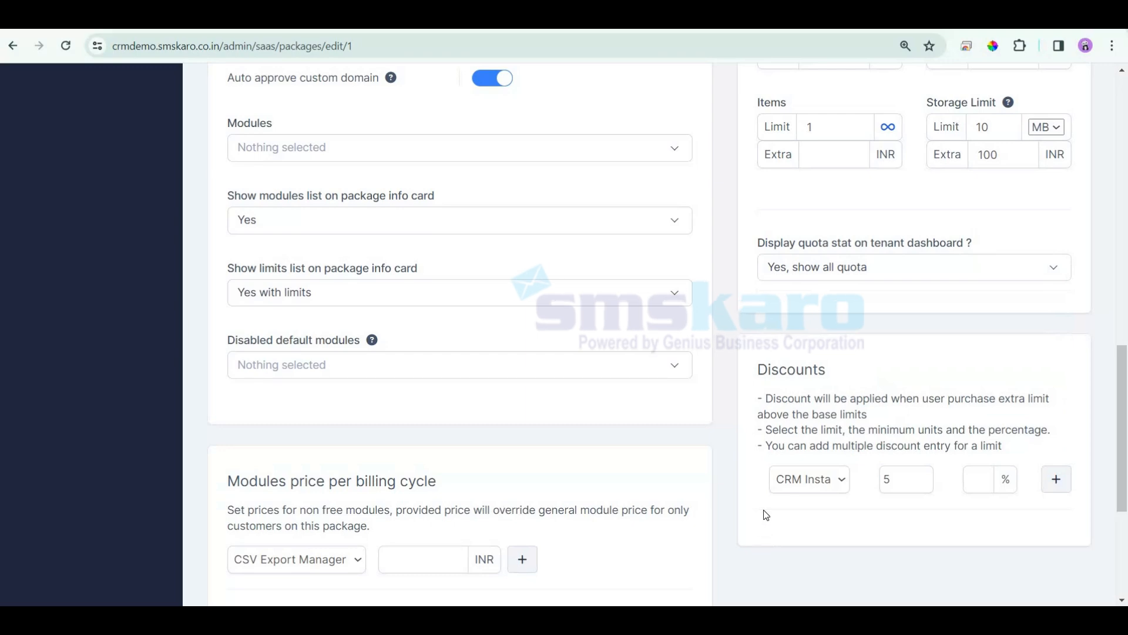
Save the starter package and return to the SaaS packages list.
scroll(758, 517, "down", 5)
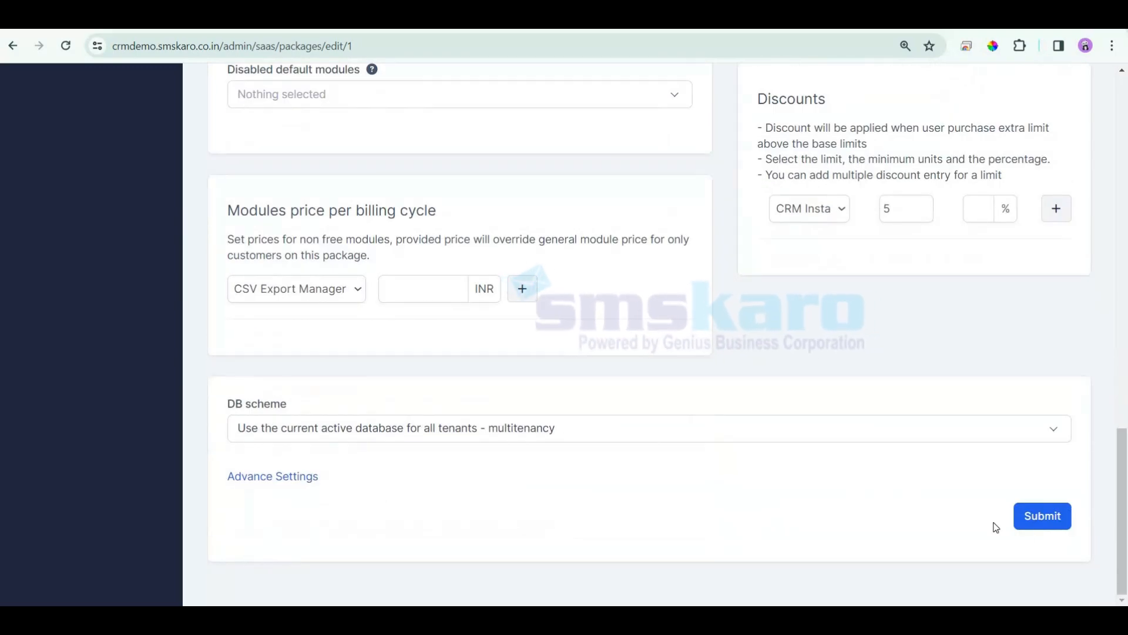
left_click(1049, 518)
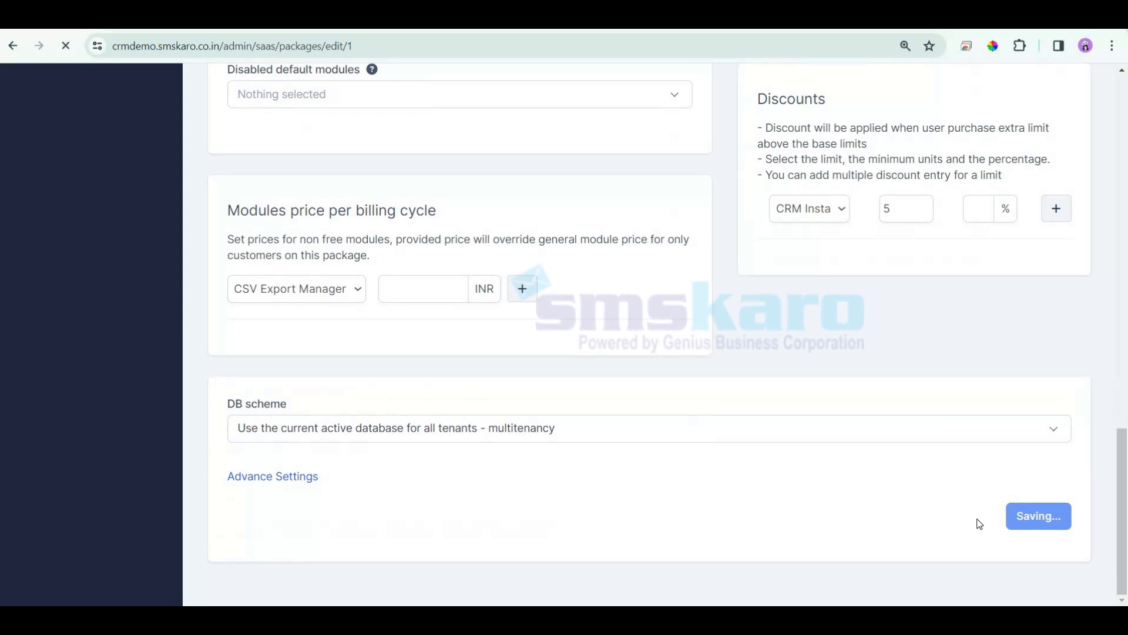
left_click(70, 170)
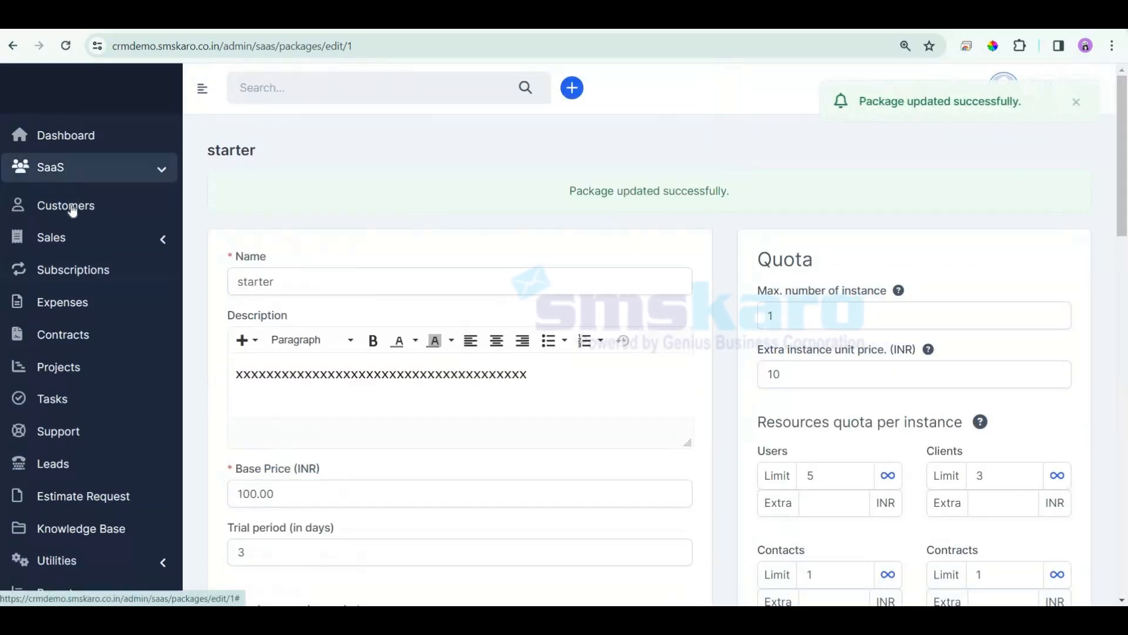
left_click(64, 195)
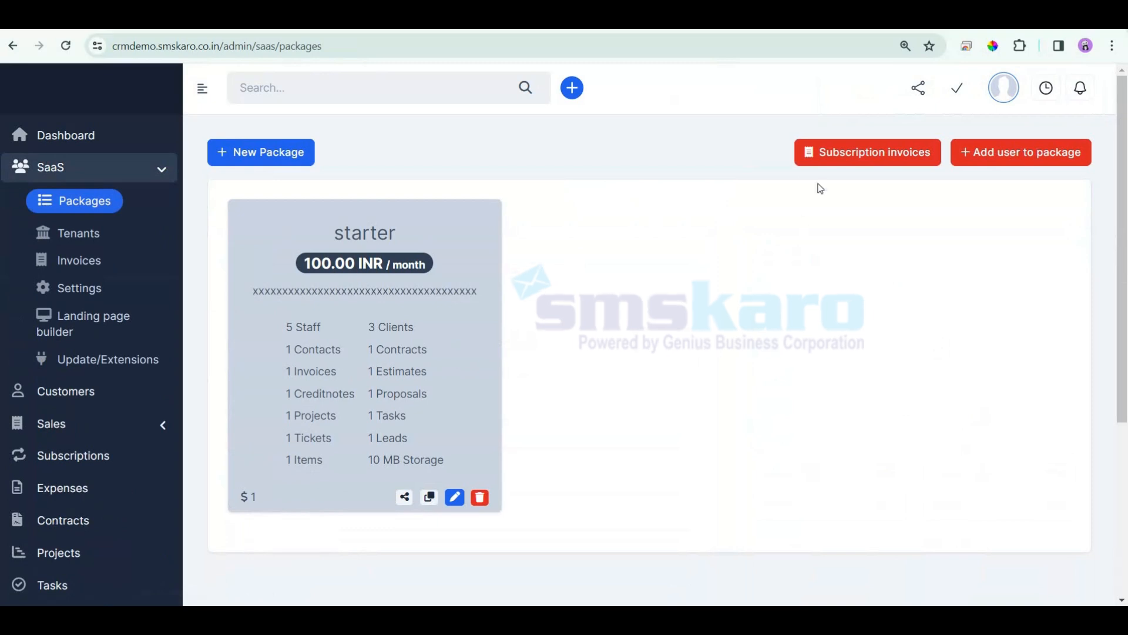
Start a new package named Advance and fill its description with a row of repeated letter t placeholders.
left_click(291, 170)
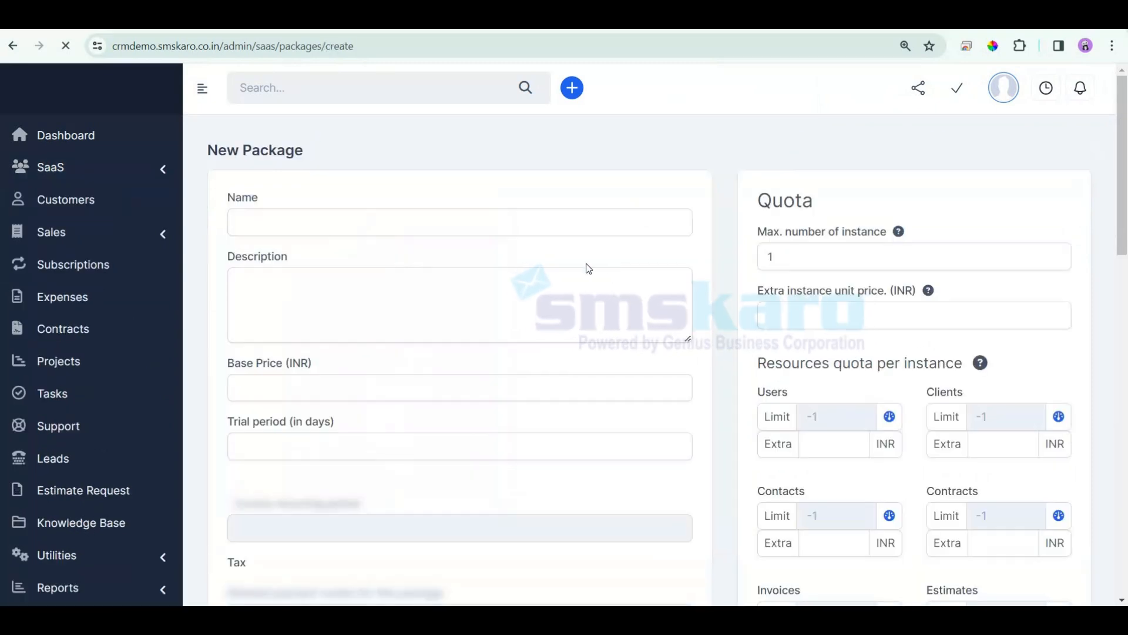
left_click(429, 228)
type("Ad")
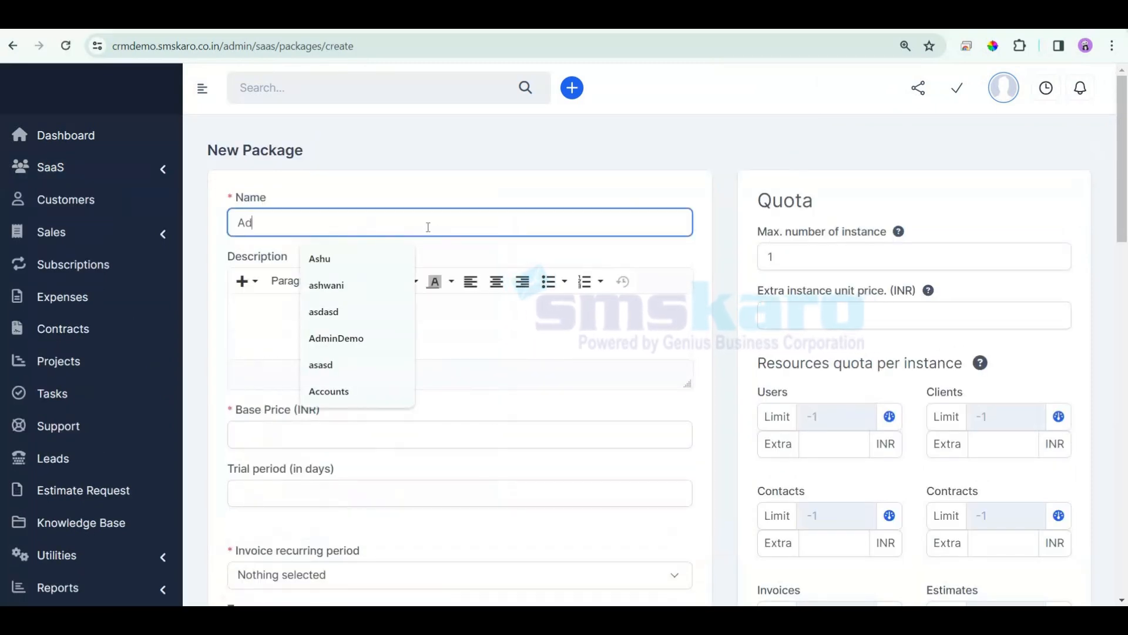
type("vance")
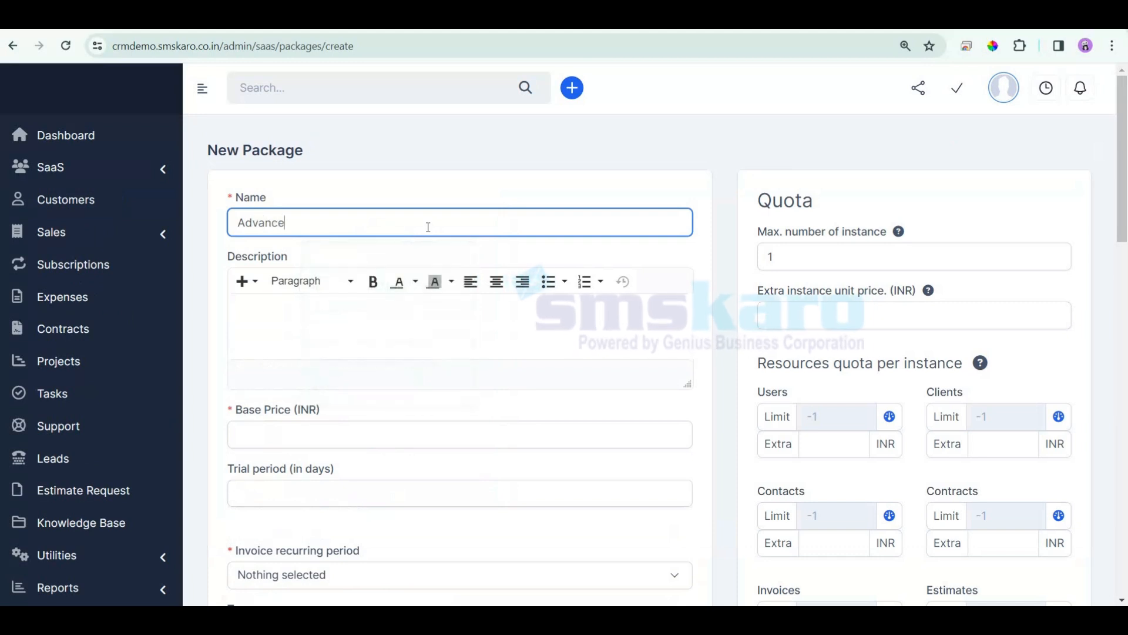
key("Tab")
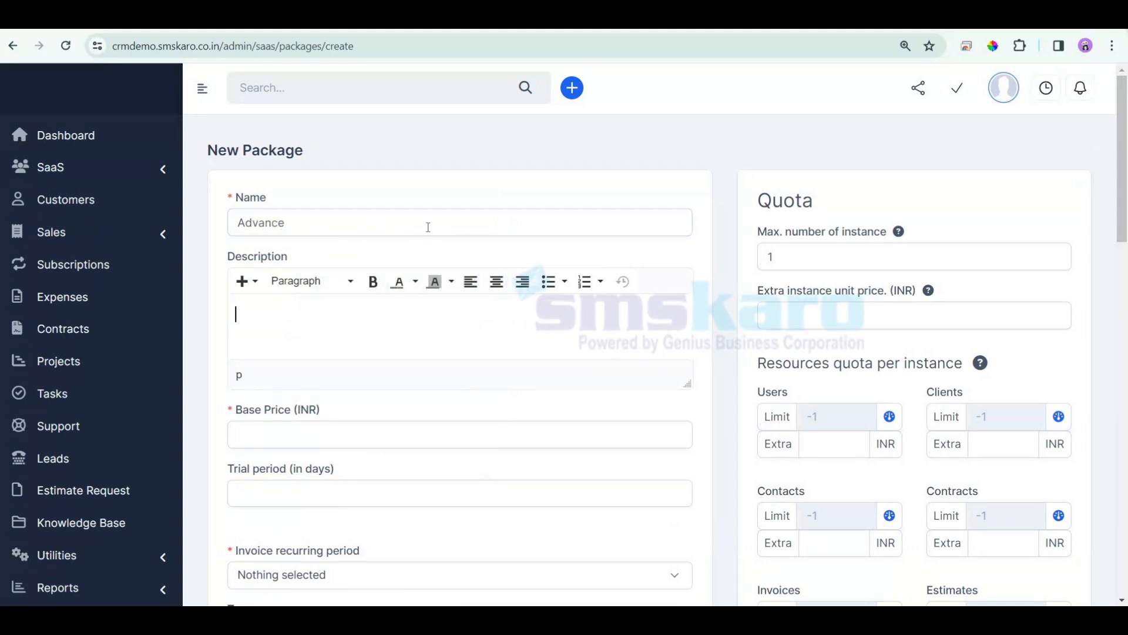
type("tttttttttttttttttttttttttttttt")
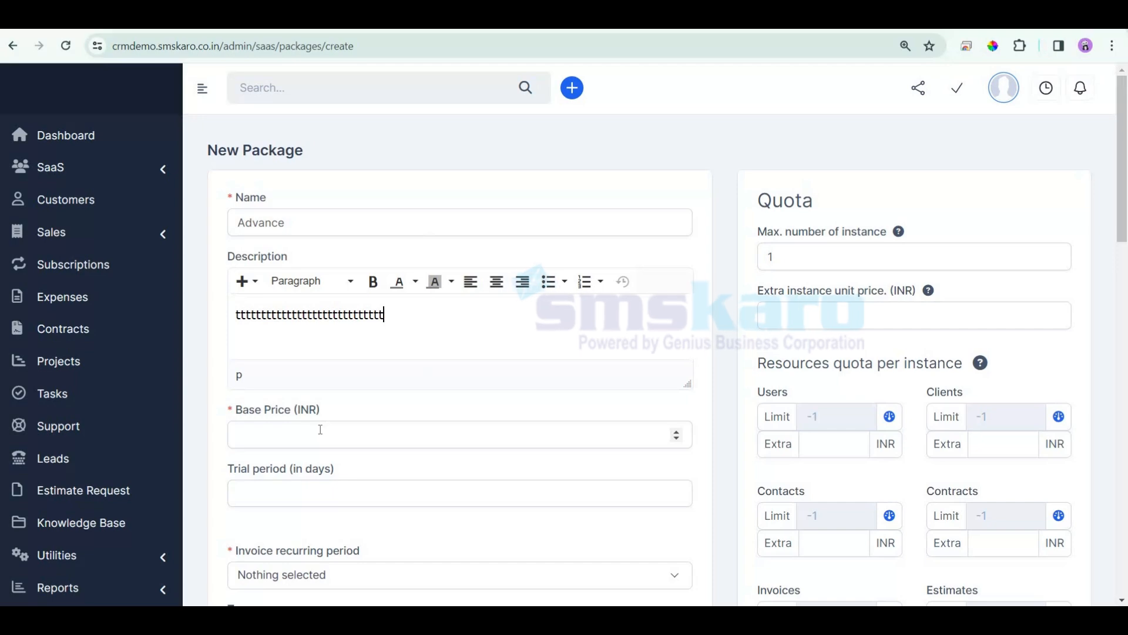
Set the new package's base price to 900 INR and its trial period to 5 days.
left_click(320, 430)
type("900")
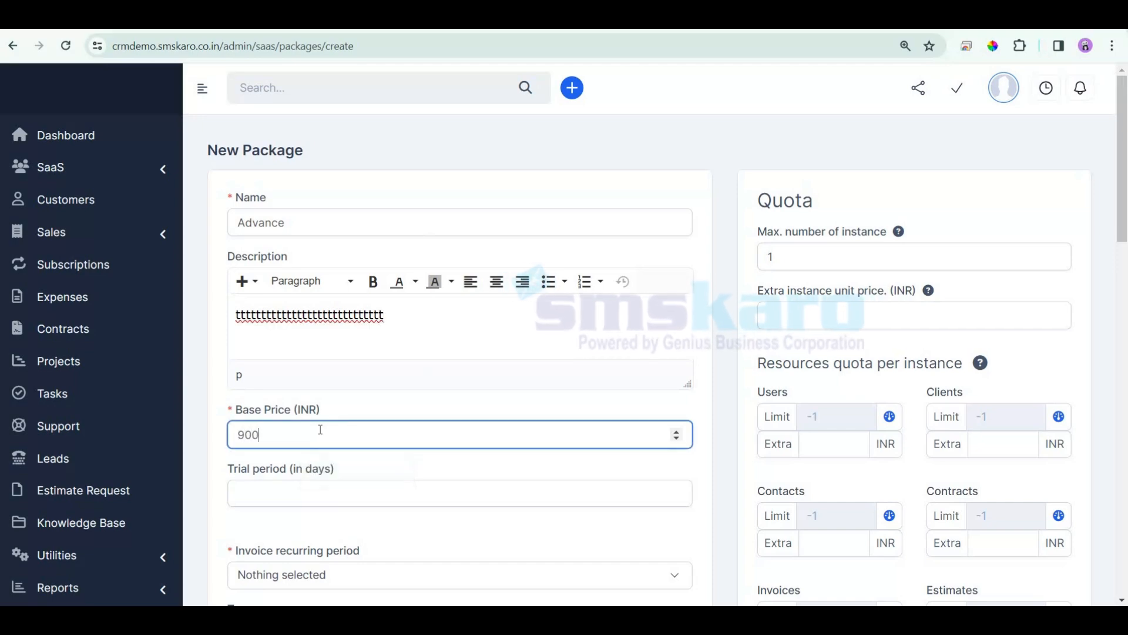
key("Tab")
type("5")
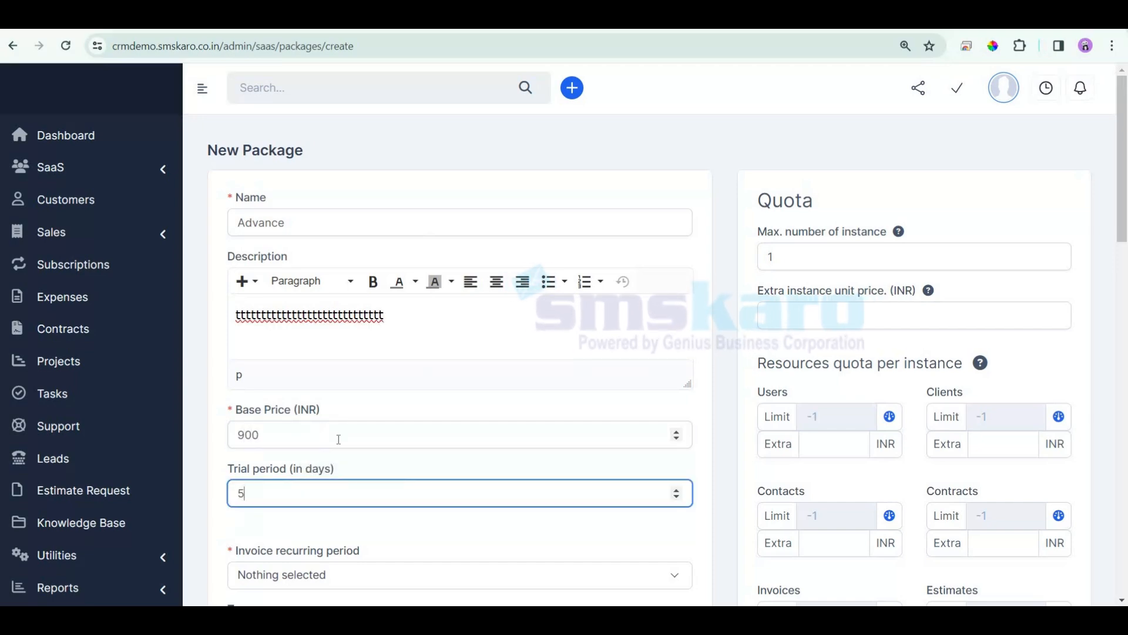
Set the invoice recurring period to every 1 month and apply the 18.00% GST tax.
scroll(337, 452, "down", 4)
left_click(310, 364)
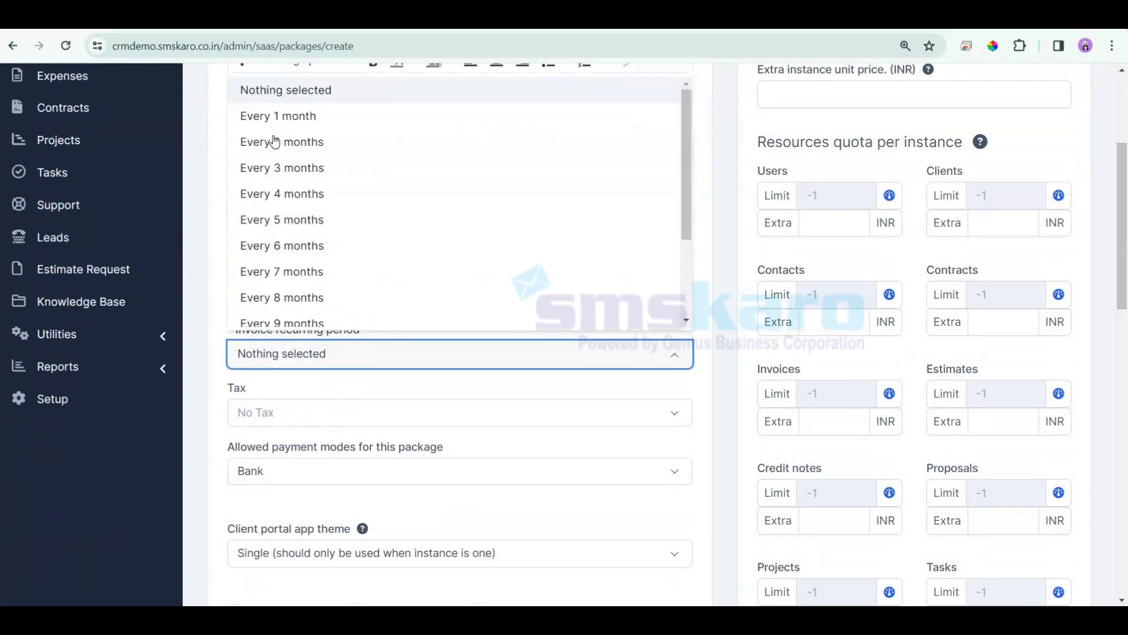
left_click(279, 116)
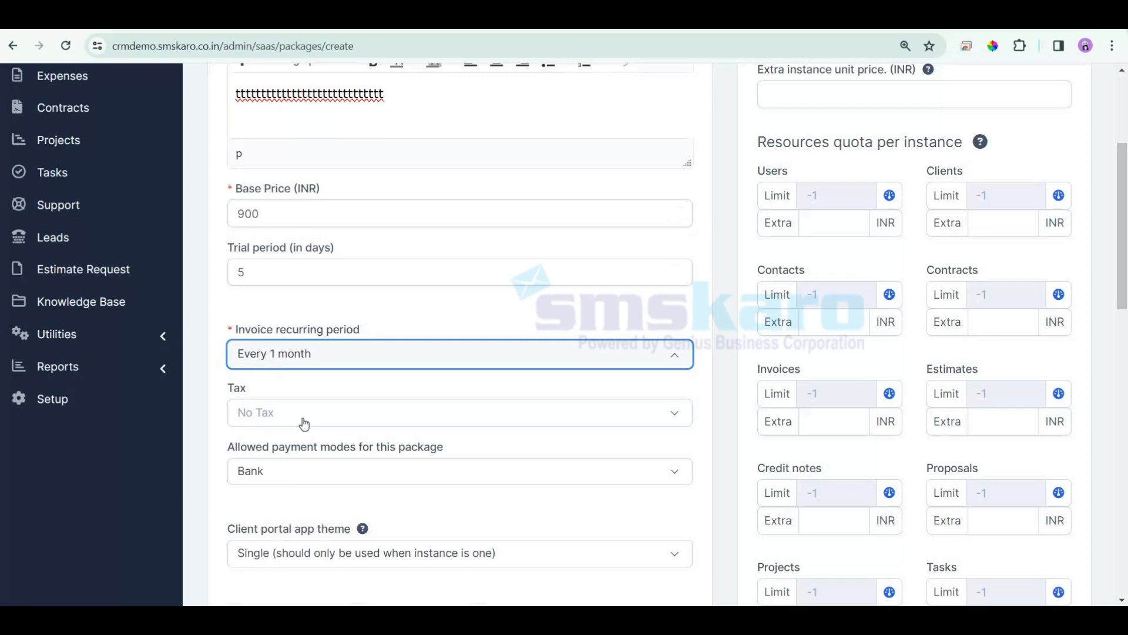
left_click(276, 422)
left_click(254, 468)
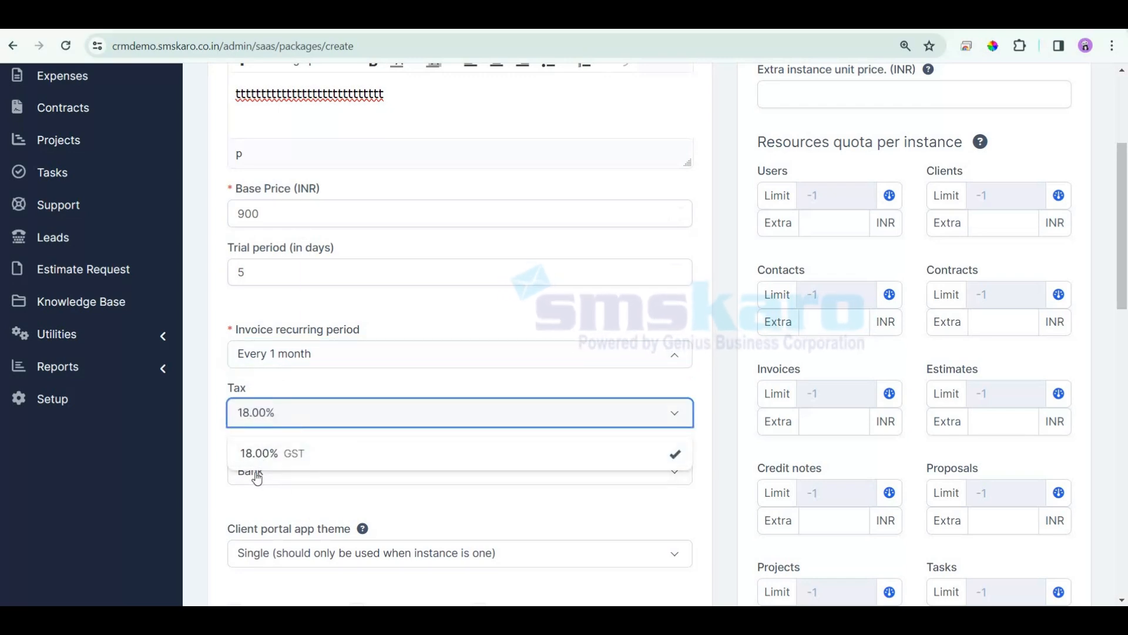
left_click(248, 485)
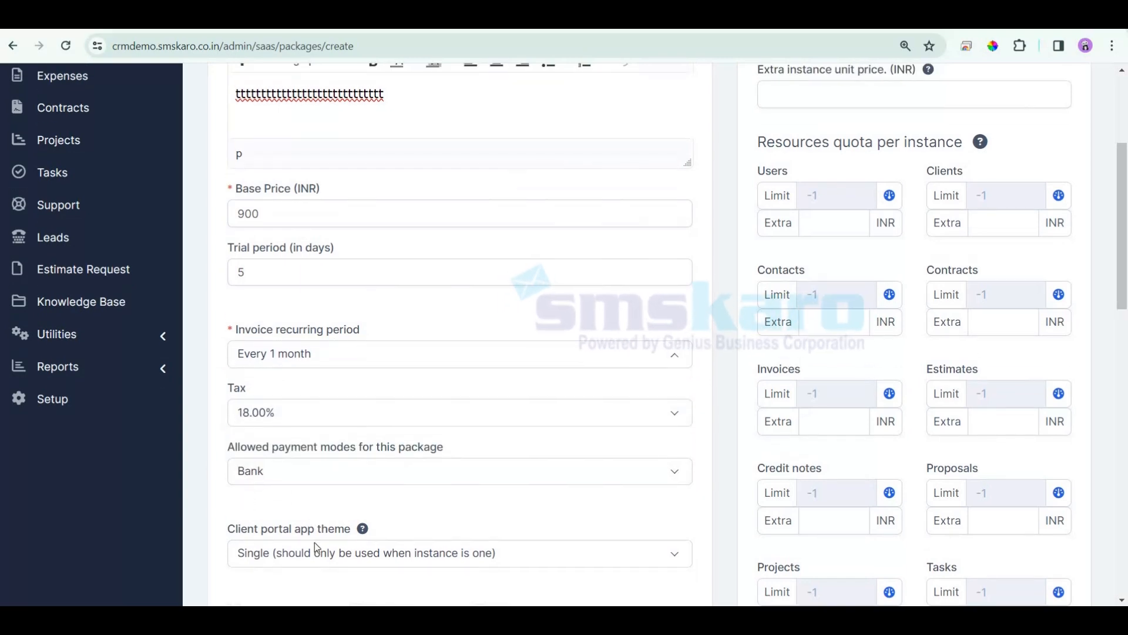
Enable subdomain, custom domain and auto approval of custom domains for the Advance package.
scroll(311, 539, "down", 10)
scroll(475, 290, "up", 4)
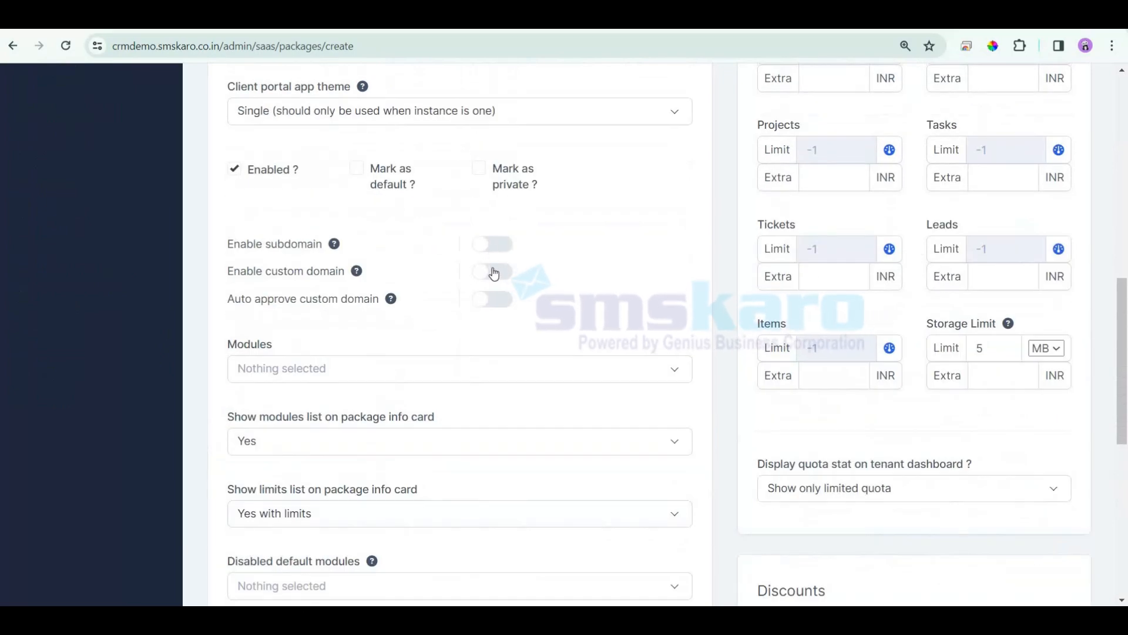
scroll(417, 441, "down", 7)
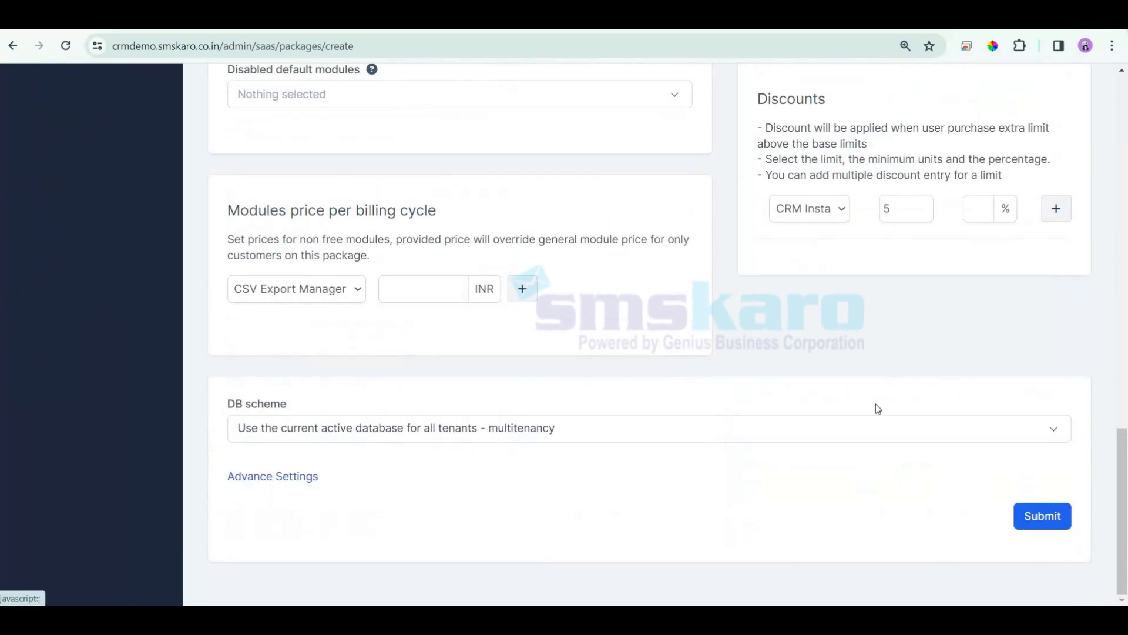
Examine the new package's maximum instances, extra instance unit price and resource quotas per instance.
scroll(874, 408, "up", 14)
scroll(858, 94, "up", 3)
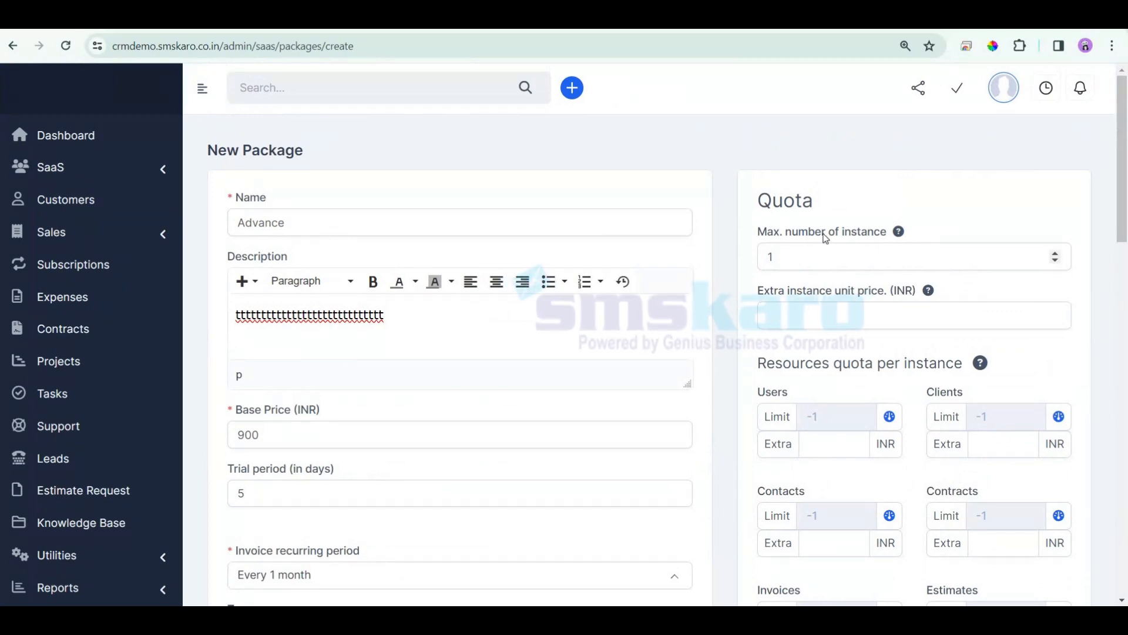
left_click_drag(767, 231, 885, 244)
left_click(916, 307)
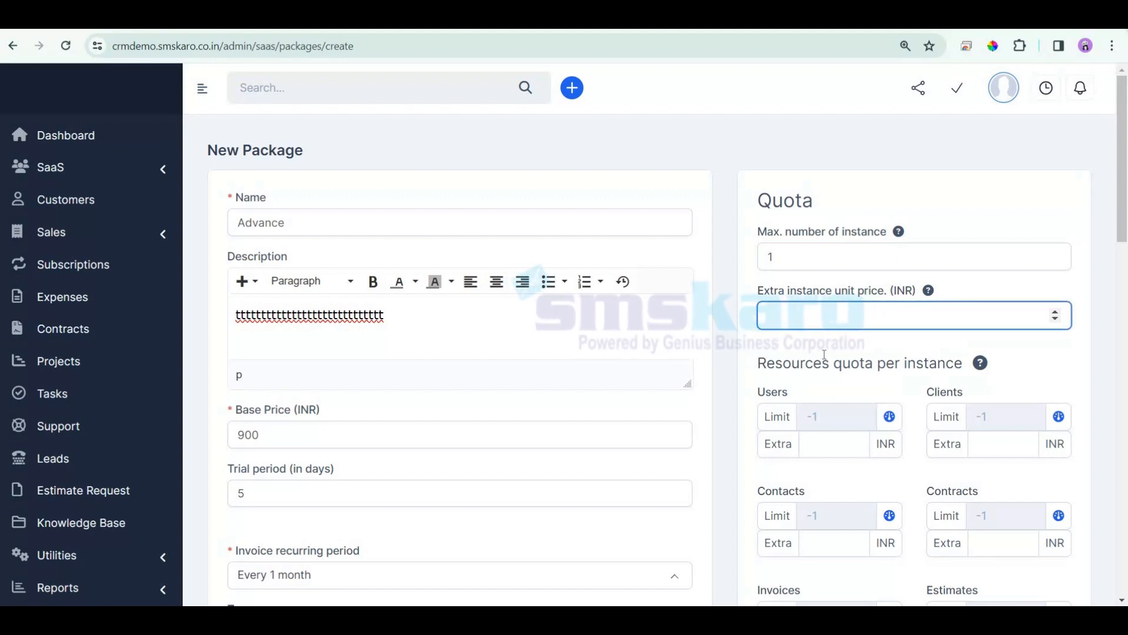
scroll(747, 279, "down", 3)
left_click_drag(760, 221, 804, 258)
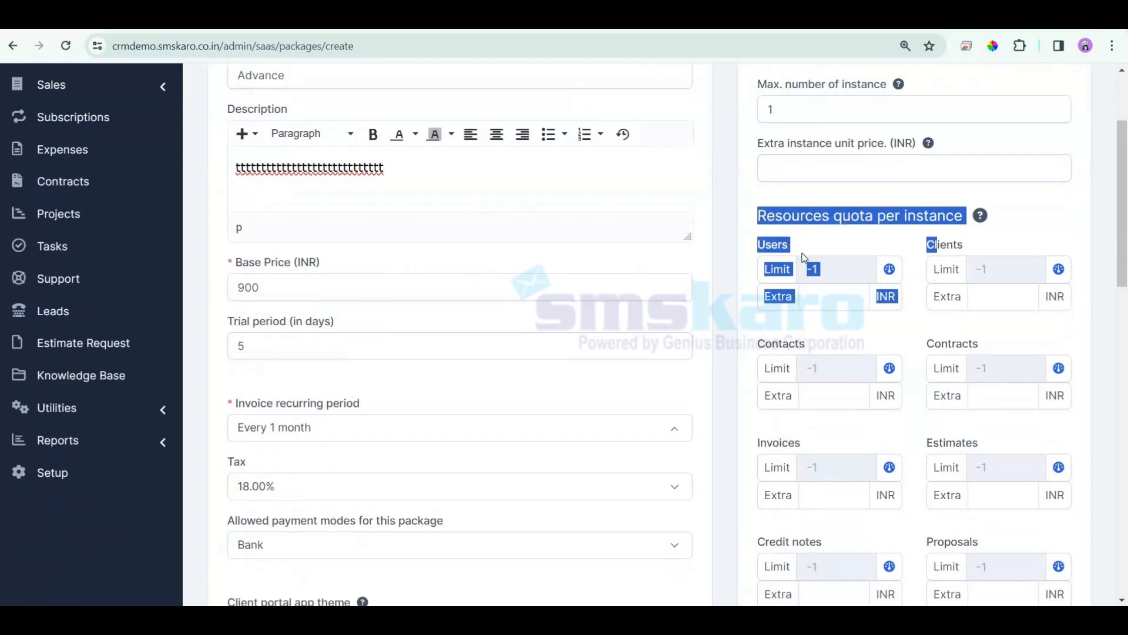
left_click(783, 265)
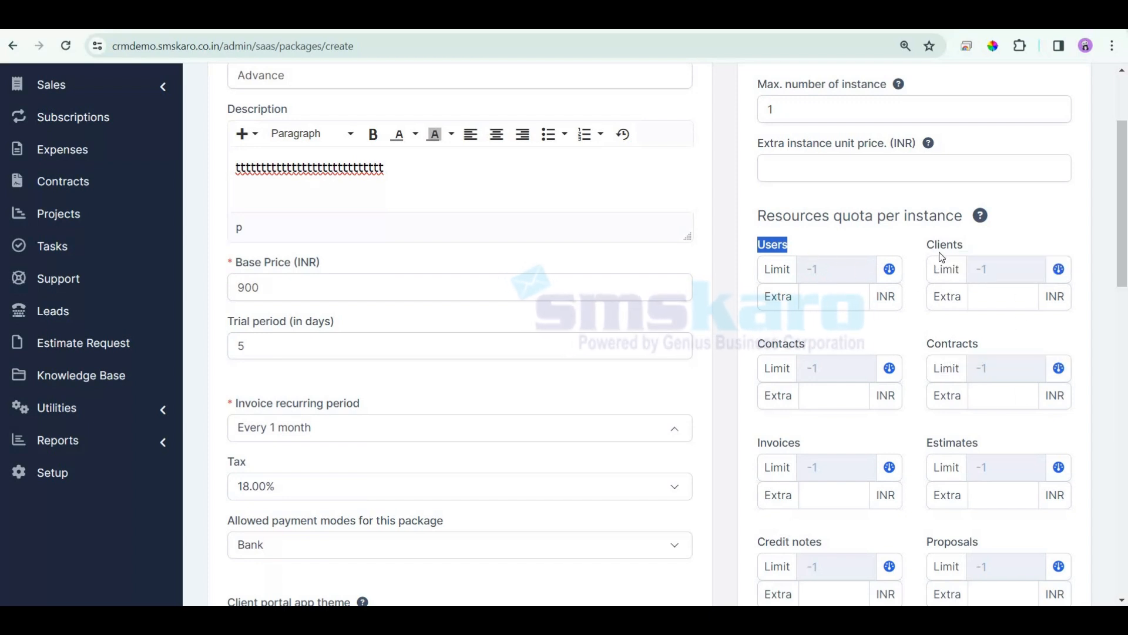
Set the storage limit to 25 MB with an extra unit cost of 60 INR.
scroll(929, 487, "down", 10)
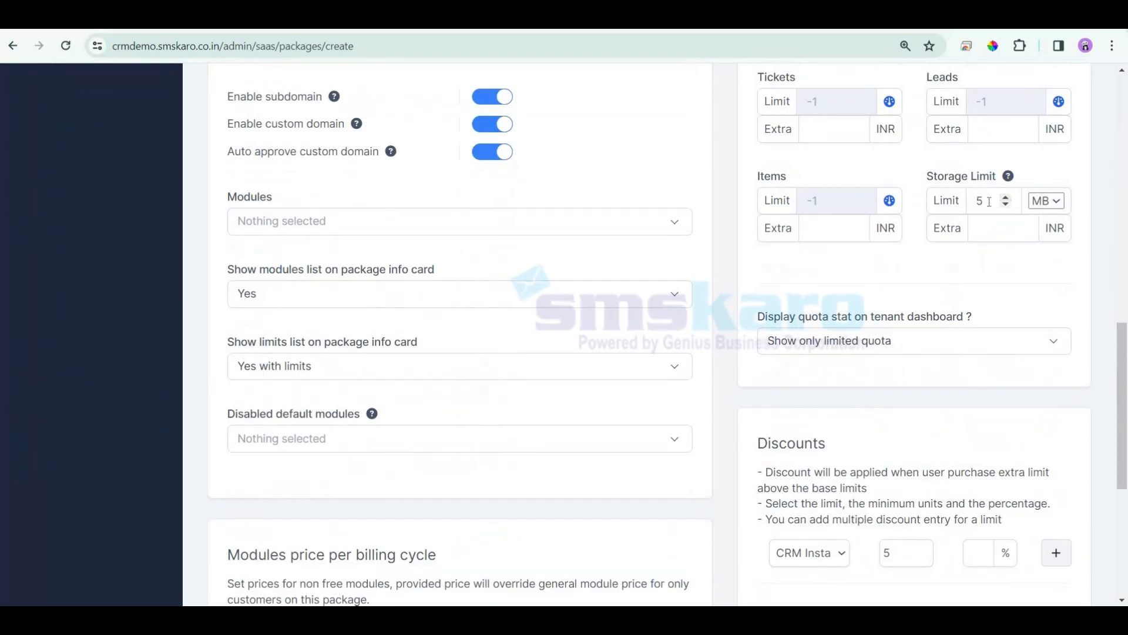
left_click(946, 202)
type("25")
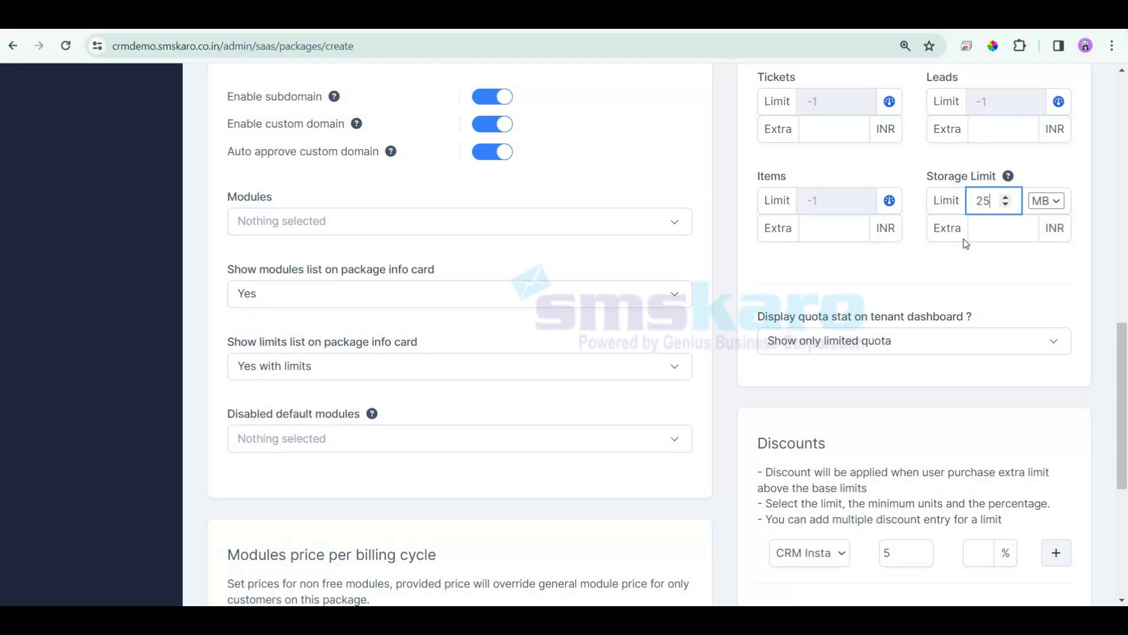
left_click(993, 236)
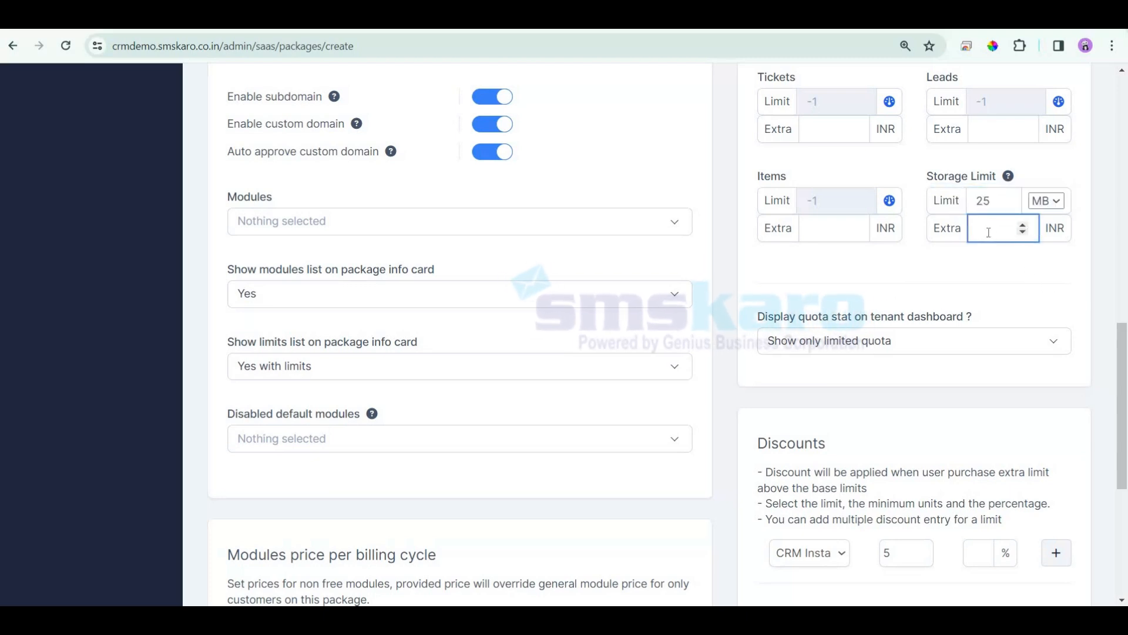
type("60")
left_click(914, 397)
Submit the new Advance package.
scroll(915, 411, "down", 6)
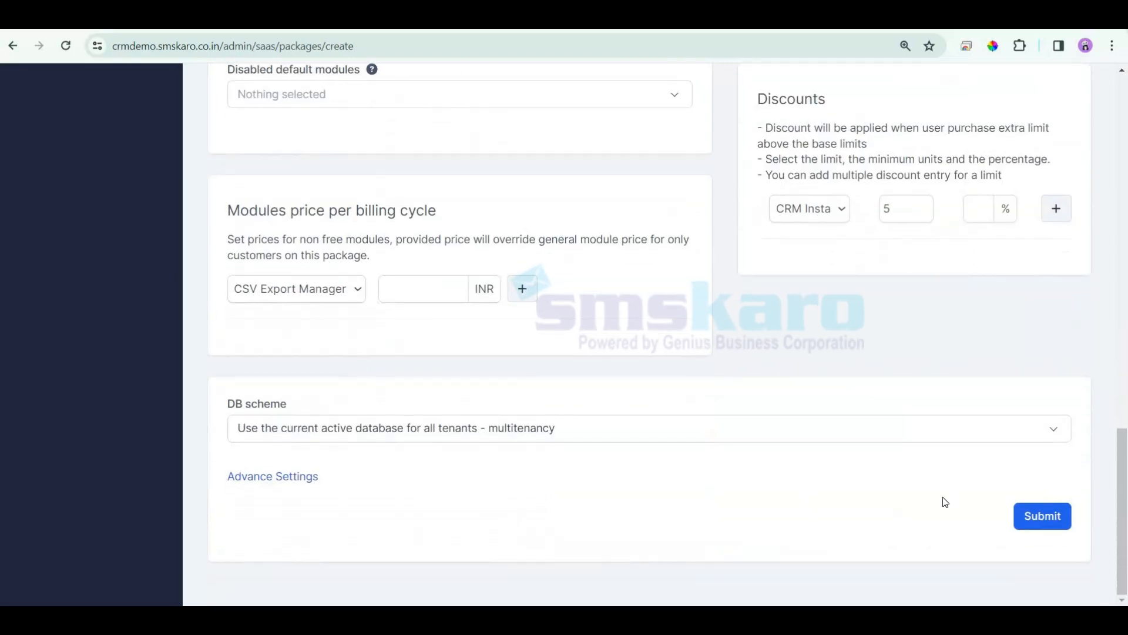
scroll(999, 541, "up", 3)
scroll(1028, 529, "down", 3)
left_click(1050, 516)
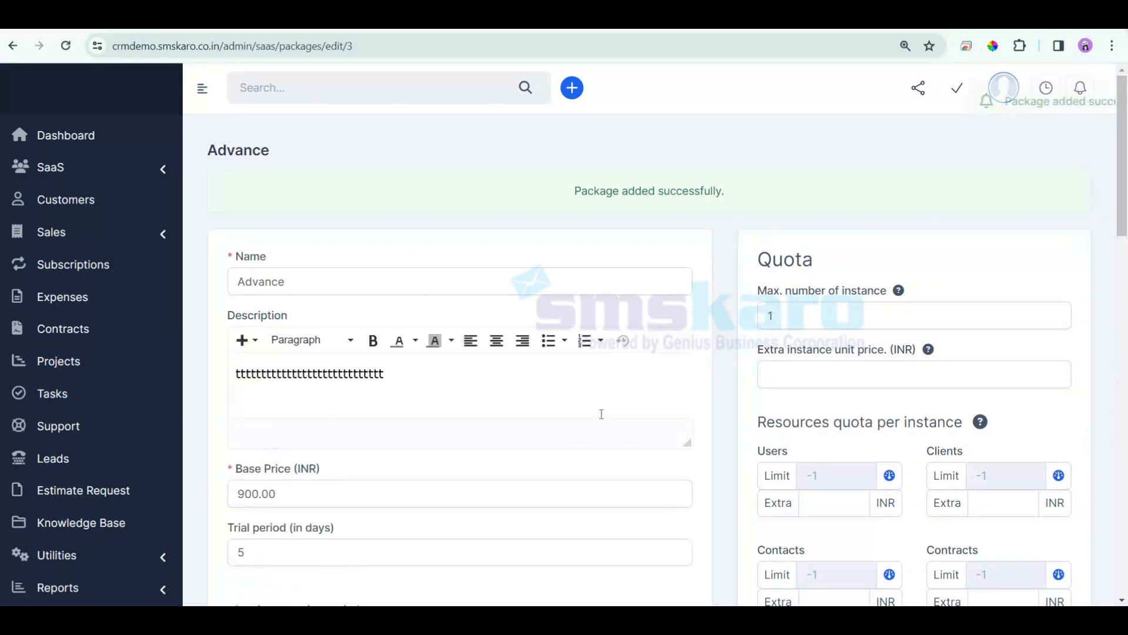
Change the Advance package's DB scheme to distributing companies' data among the provided databases in the pool (sharding).
scroll(599, 412, "down", 10)
scroll(598, 460, "down", 5)
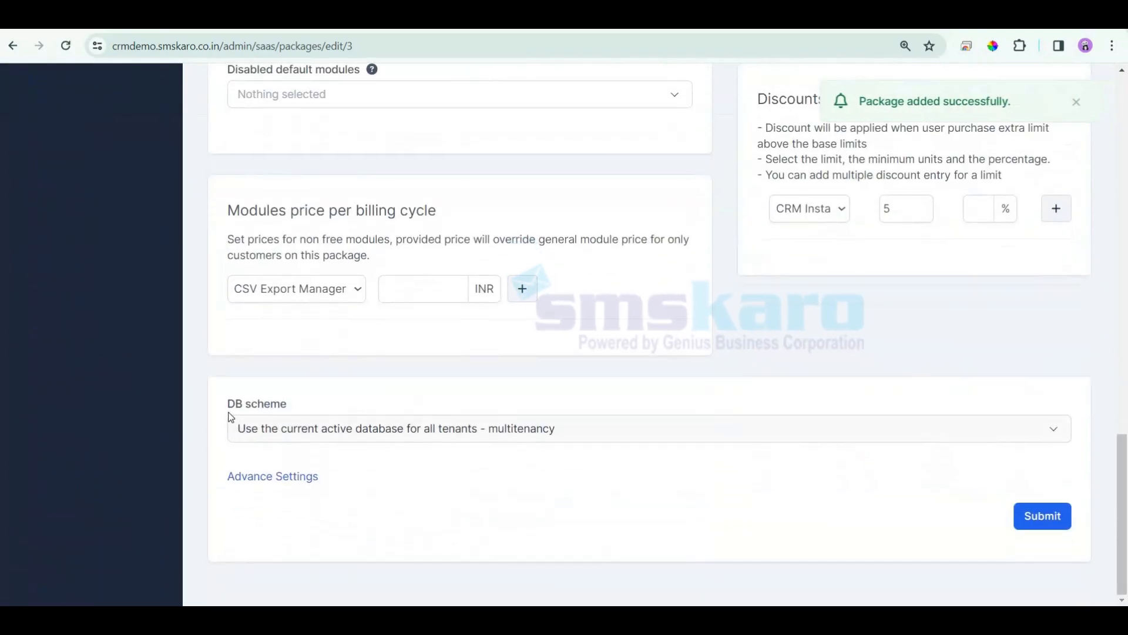
left_click_drag(227, 404, 397, 429)
left_click(396, 428)
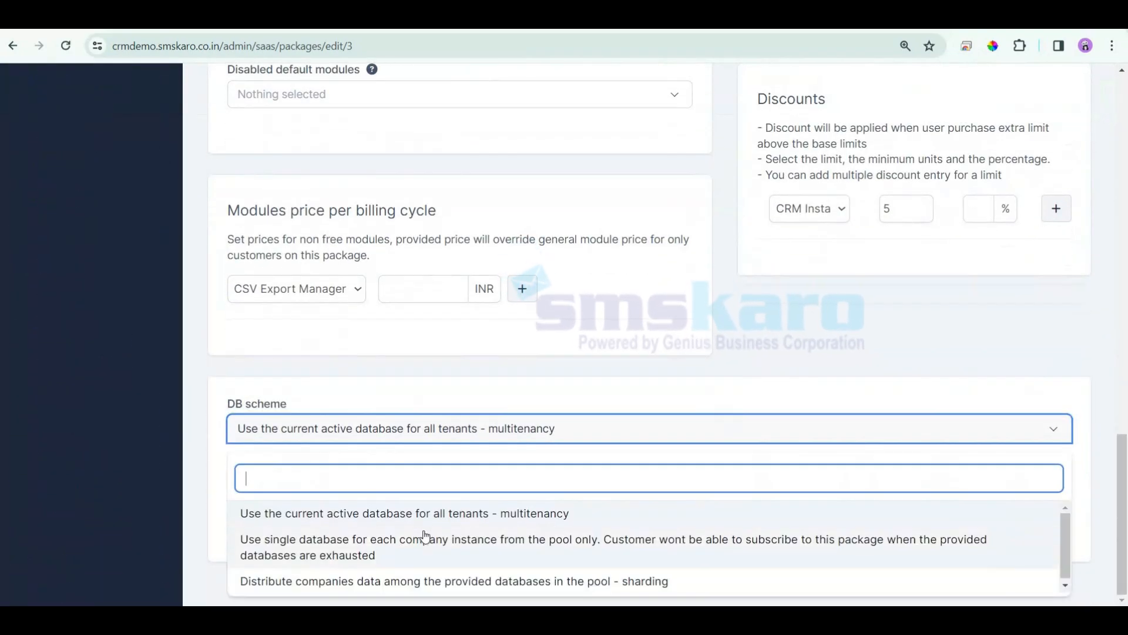
left_click(415, 579)
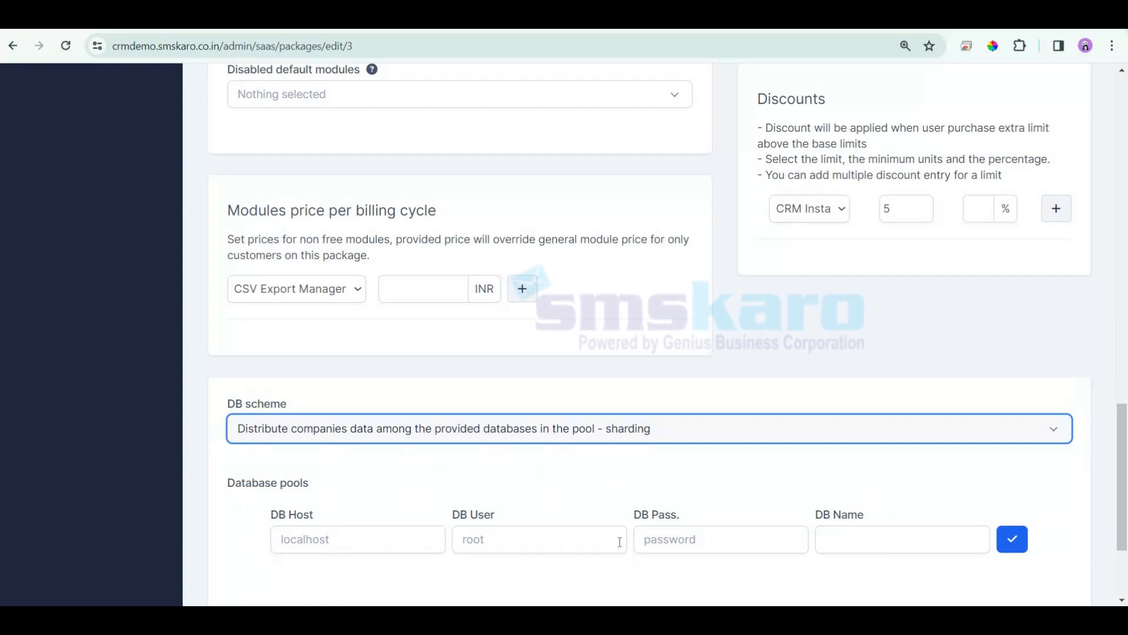
scroll(1123, 526, "down", 3)
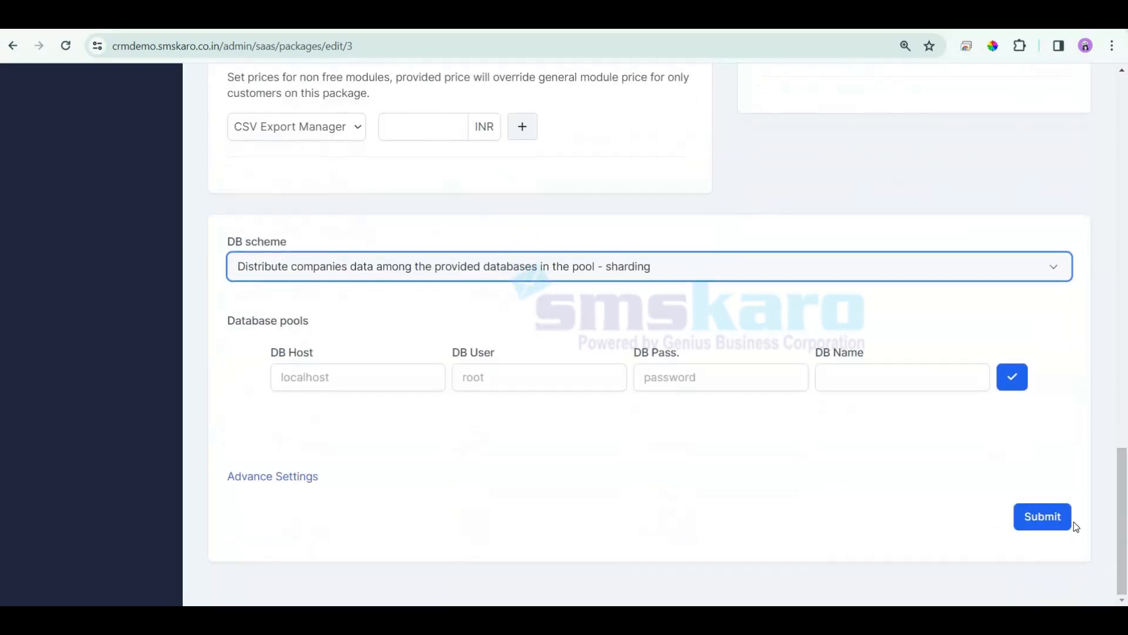
Submit the Advance package with the sharding DB scheme.
left_click(1041, 522)
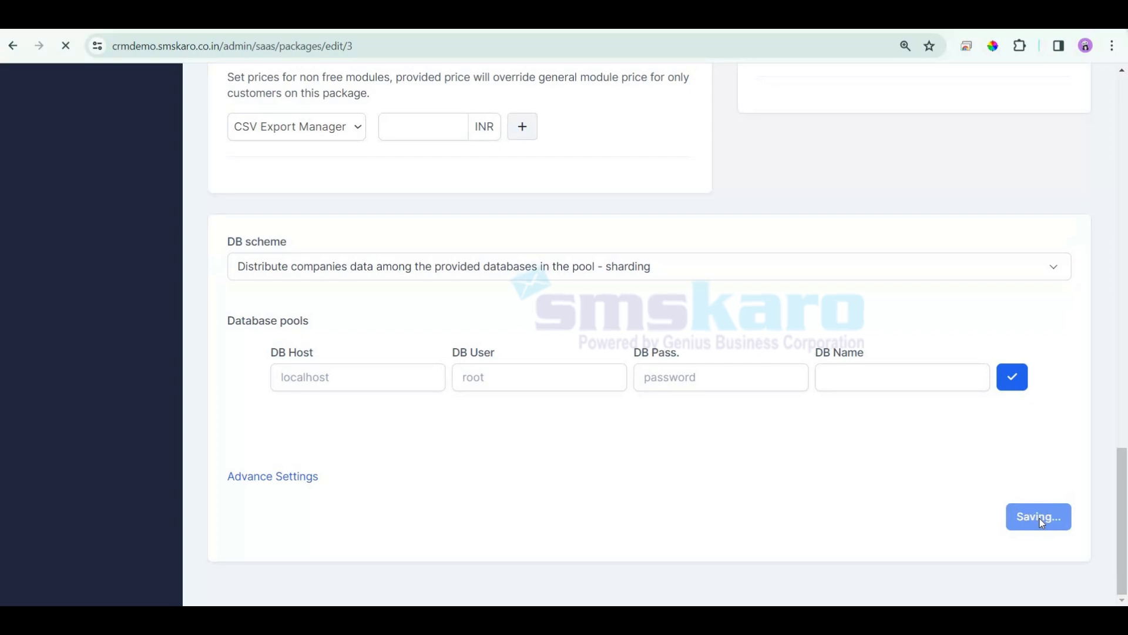
scroll(751, 449, "down", 20)
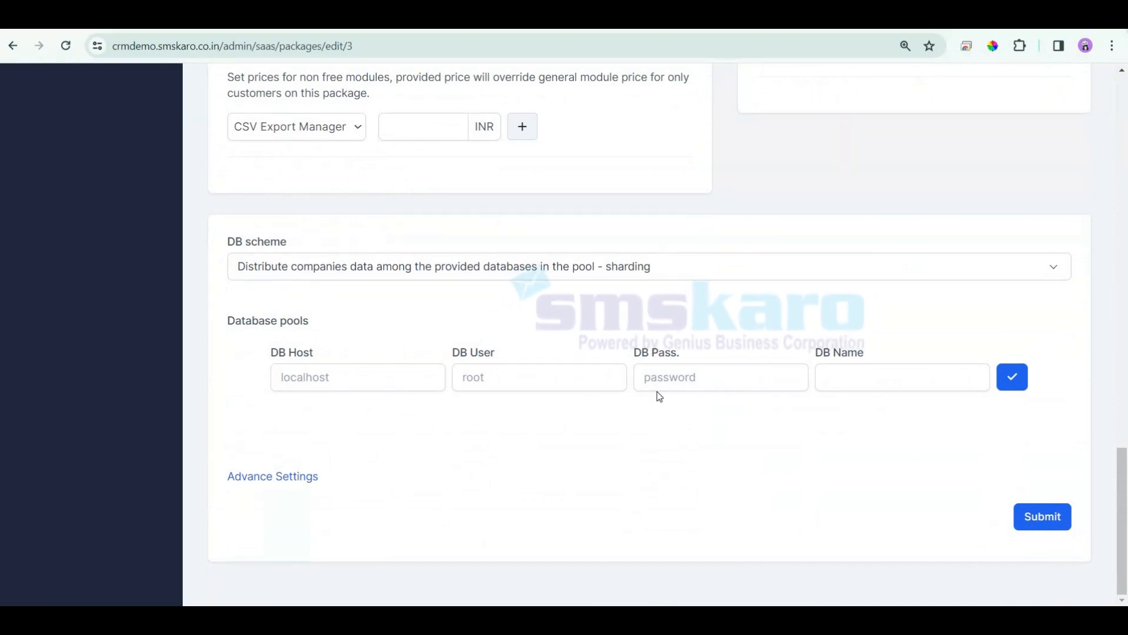
Try the single-database-per-instance and the multitenancy options as the Advance package's DB scheme.
left_click(620, 267)
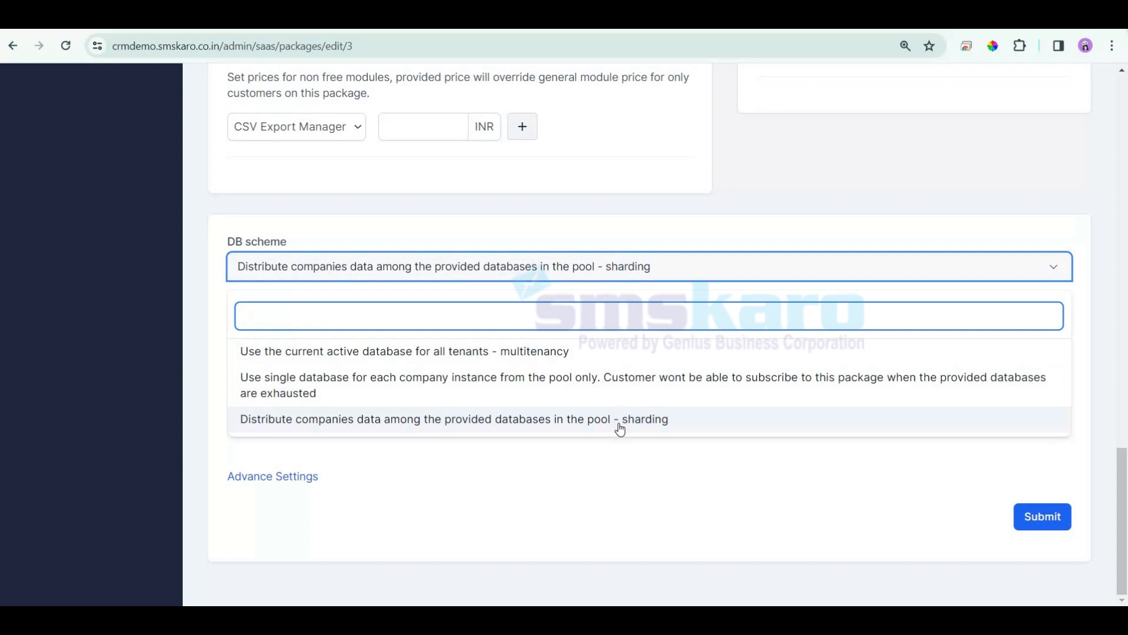
left_click(524, 385)
left_click(494, 270)
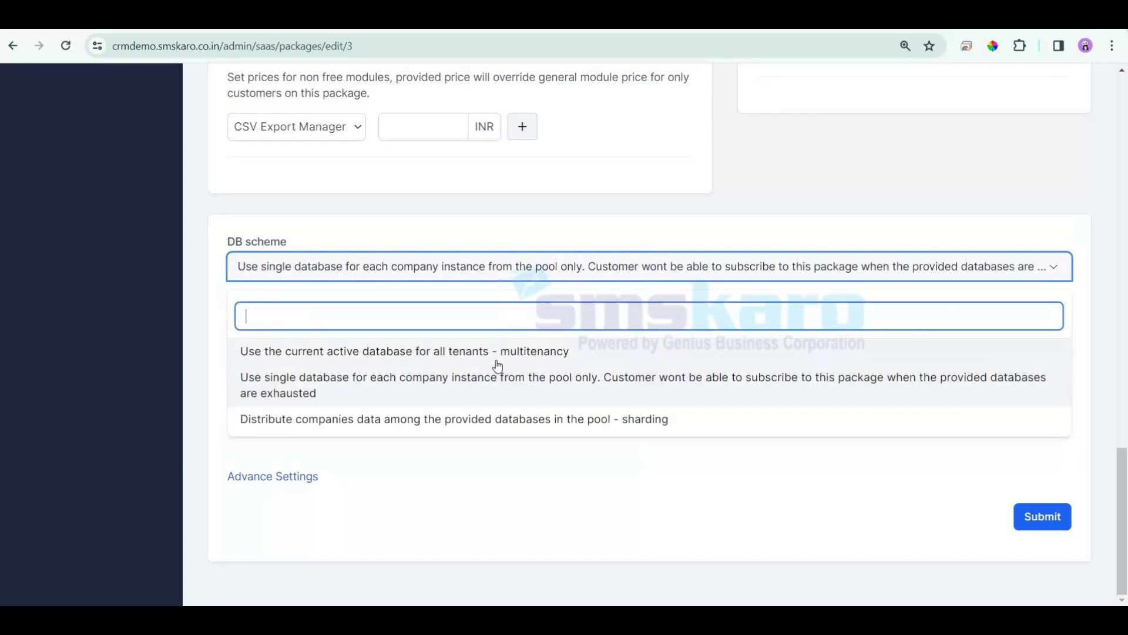
left_click(497, 352)
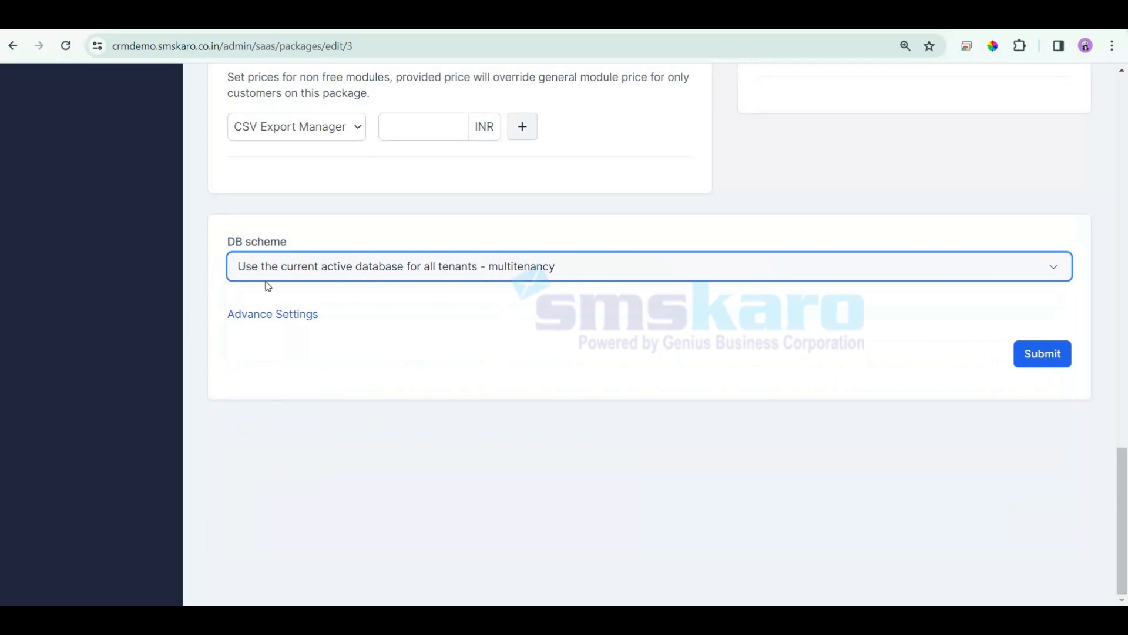
Set the Advance package's DB scheme to a single database for each company instance from the pool only and submit the package.
left_click(349, 271)
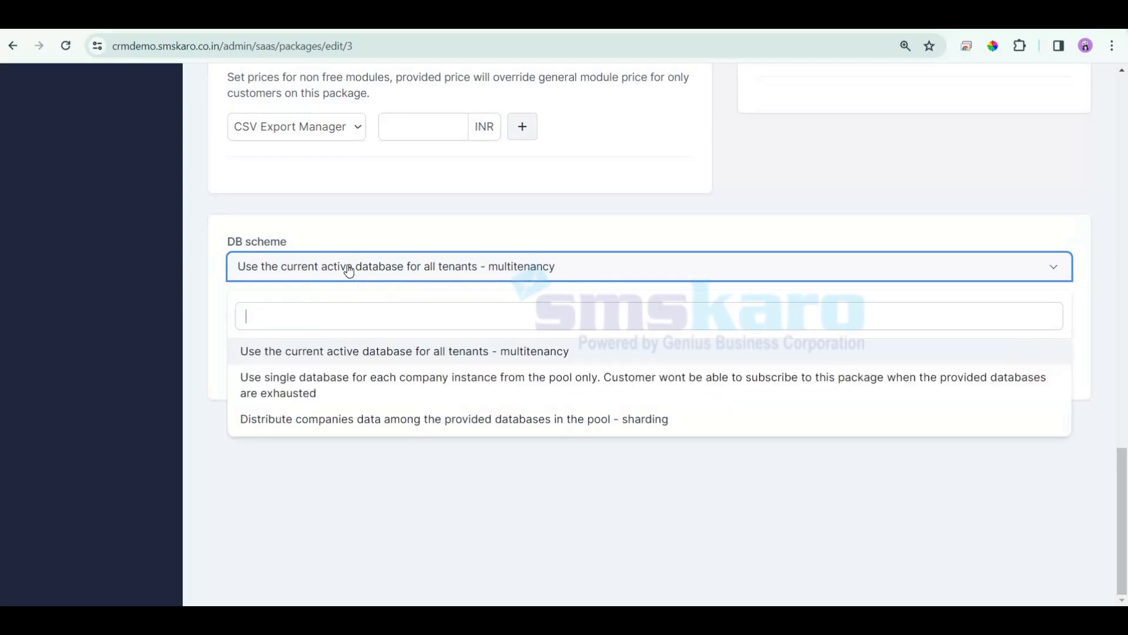
left_click(266, 393)
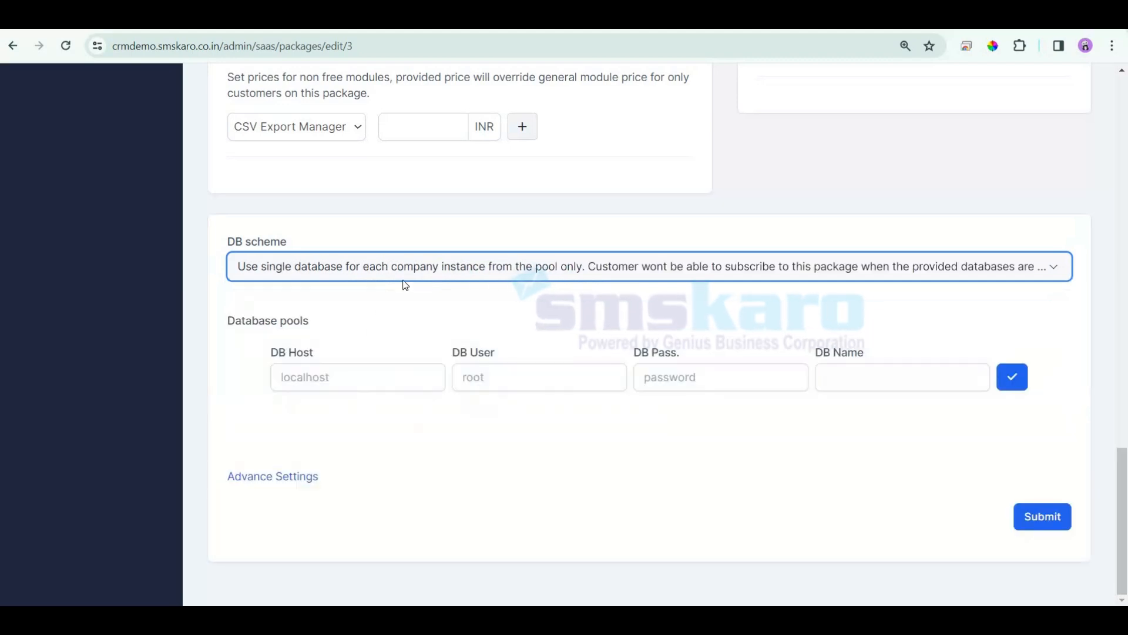
left_click(1030, 517)
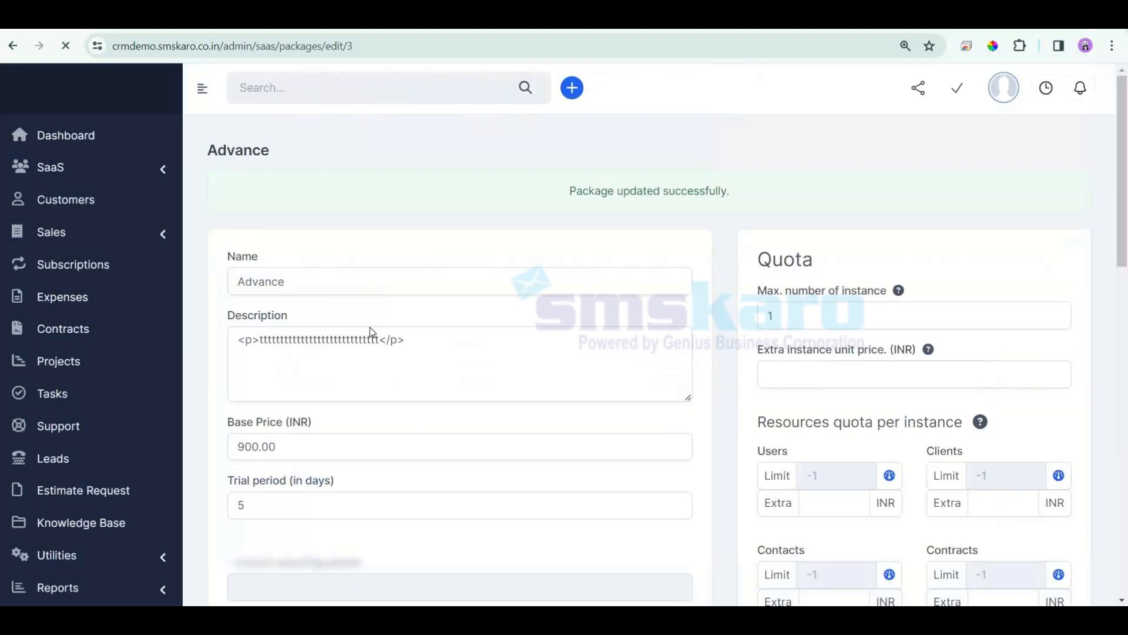
Review the saved Advance package's settings and database pool fields, and open the SaaS section of the admin area.
scroll(483, 453, "down", 8)
scroll(499, 470, "down", 15)
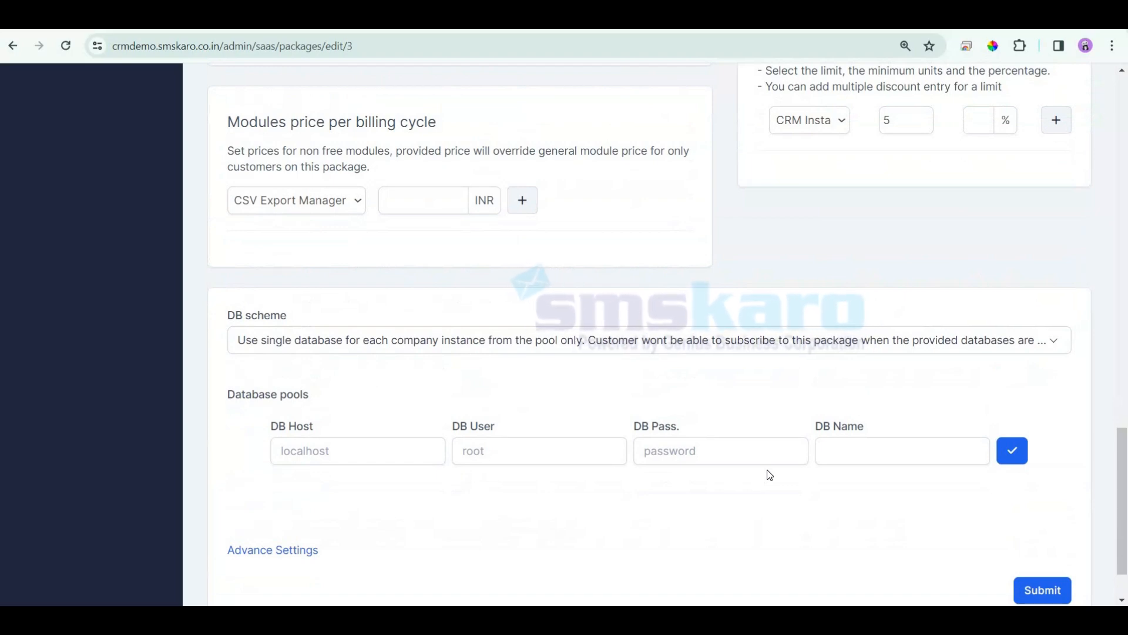
scroll(559, 443, "up", 12)
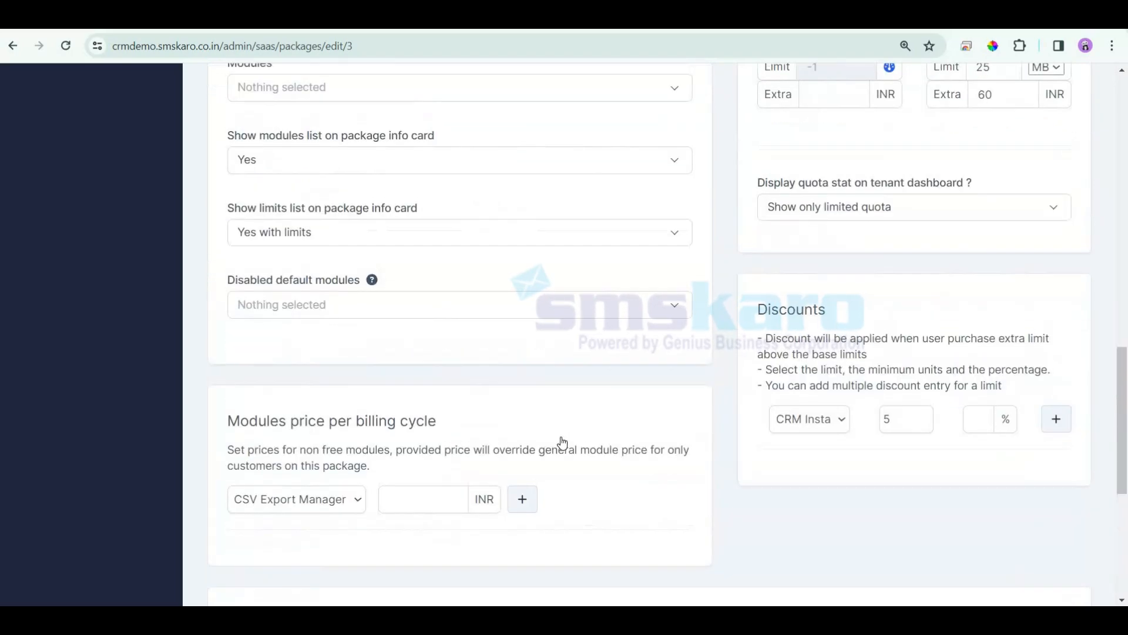
scroll(563, 443, "up", 9)
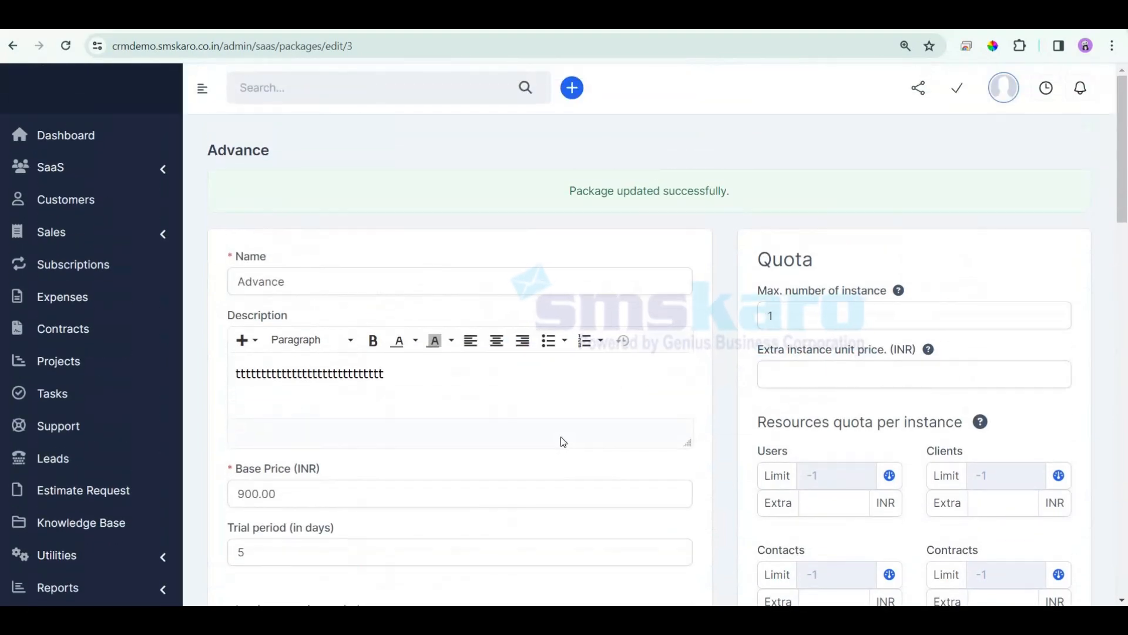
left_click(65, 170)
left_click(85, 195)
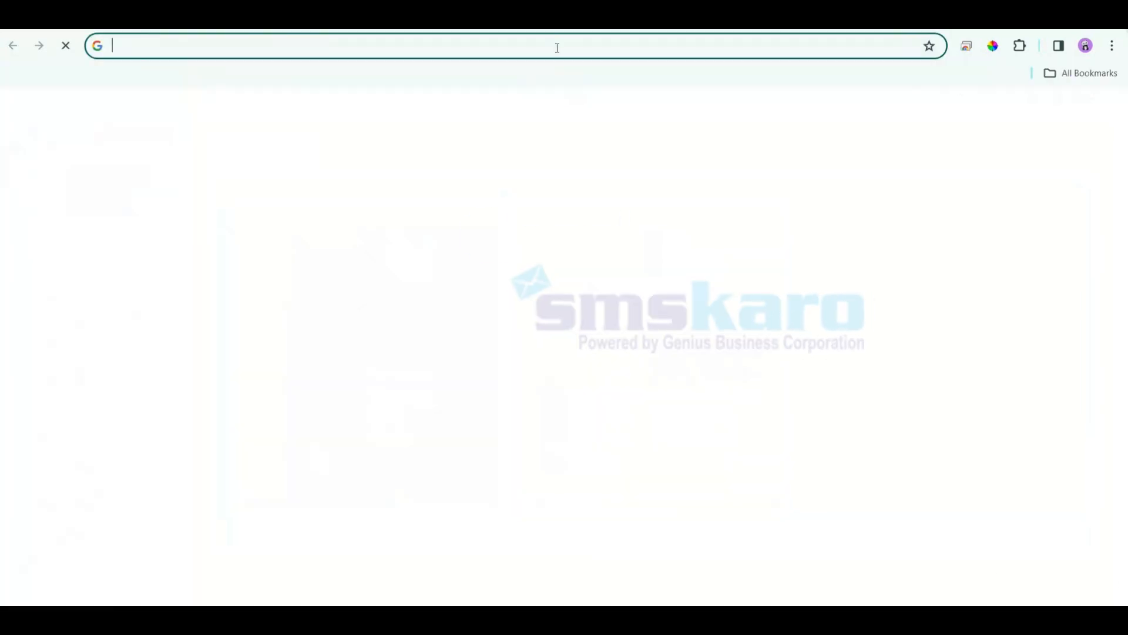
Open crmdemo.smskaro.co.in in a new browser tab and examine the pricing plans on the landing page.
key("ctrl+t")
type("crm")
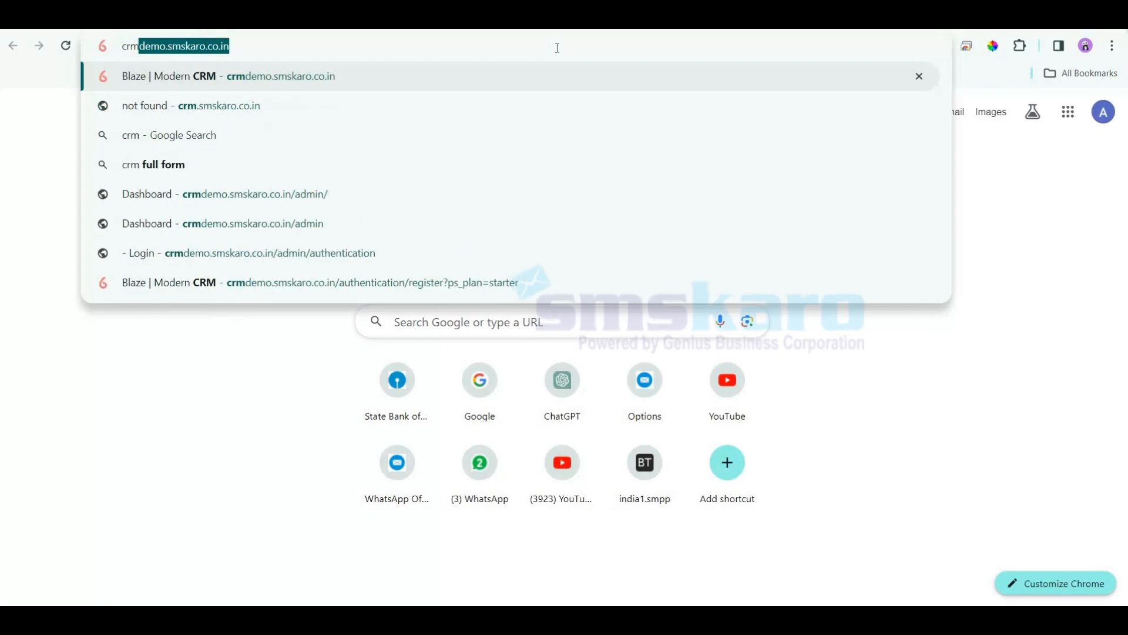
key("Return")
scroll(588, 416, "down", 20)
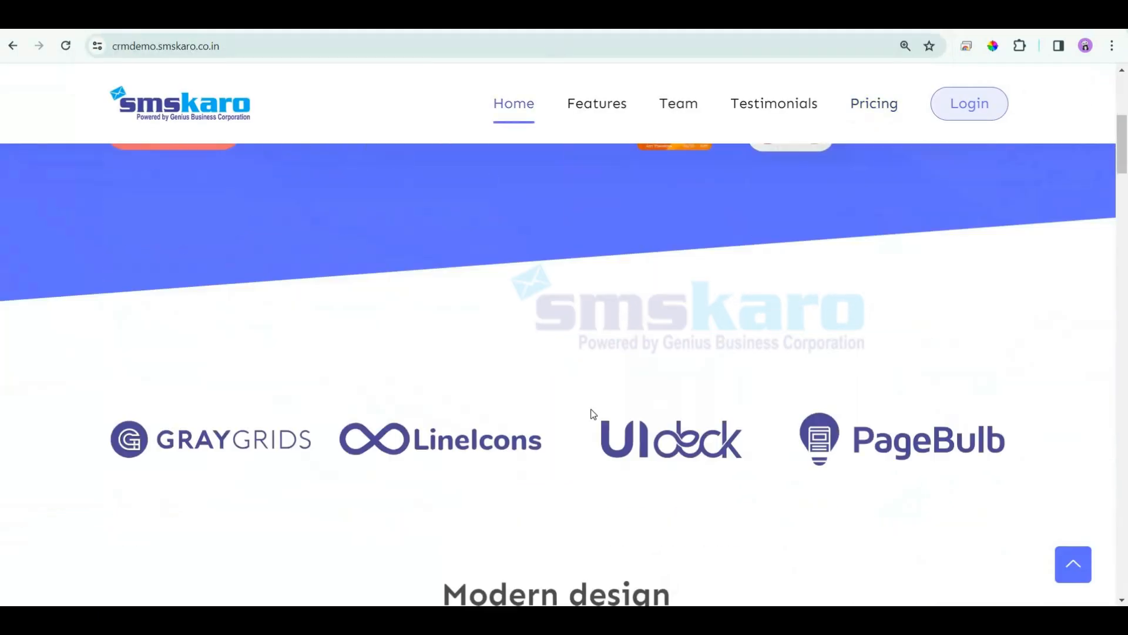
scroll(588, 496, "down", 20)
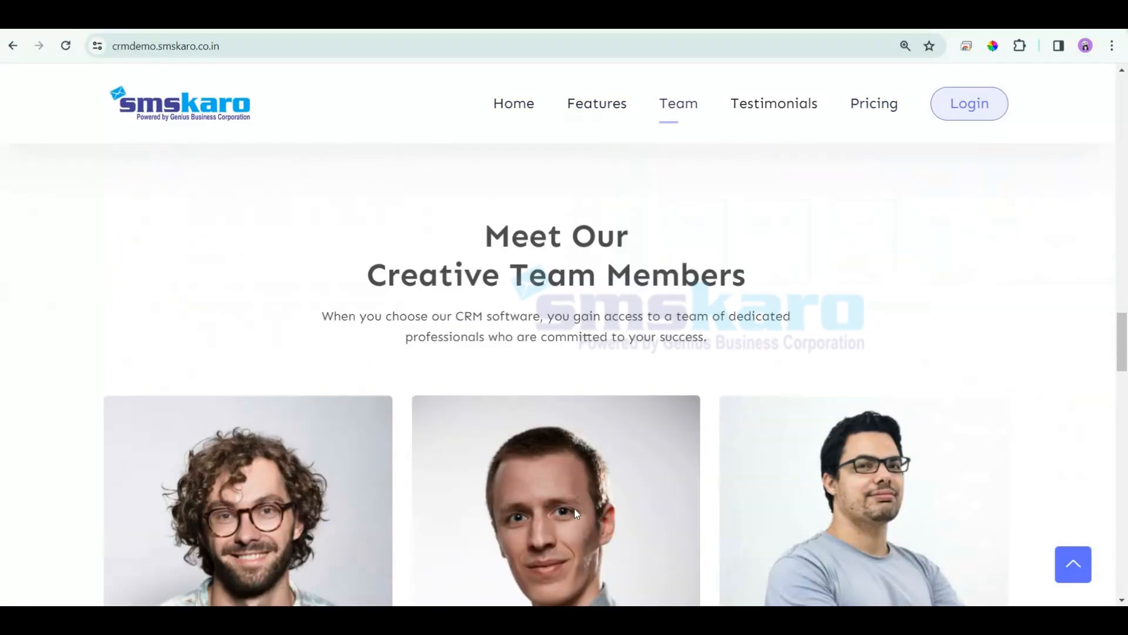
scroll(577, 533, "down", 5)
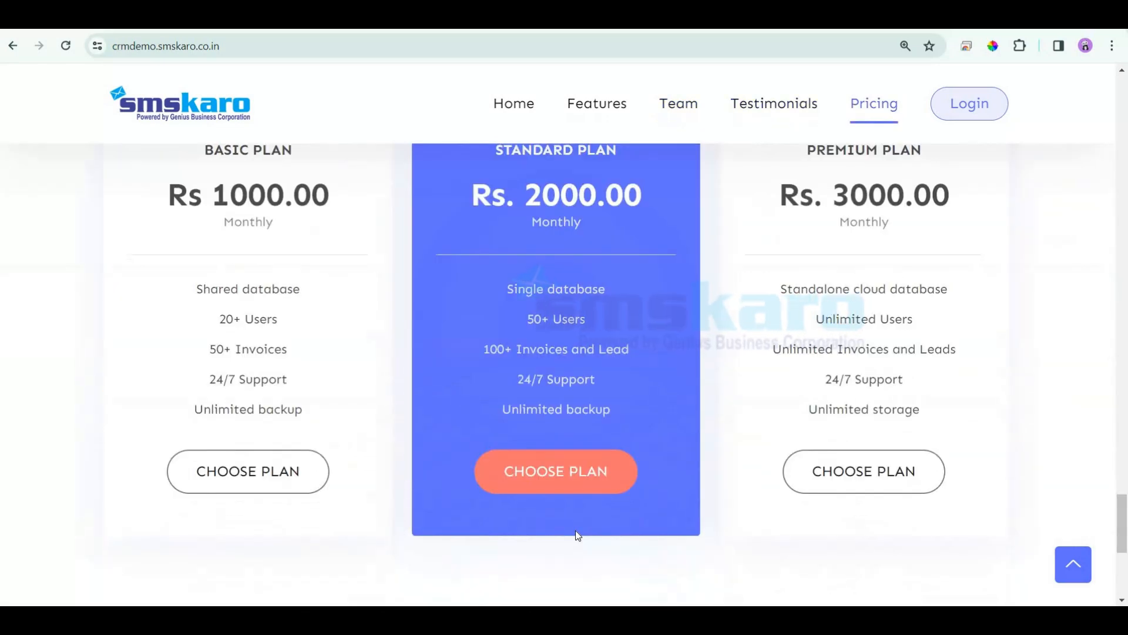
scroll(161, 274, "up", 1)
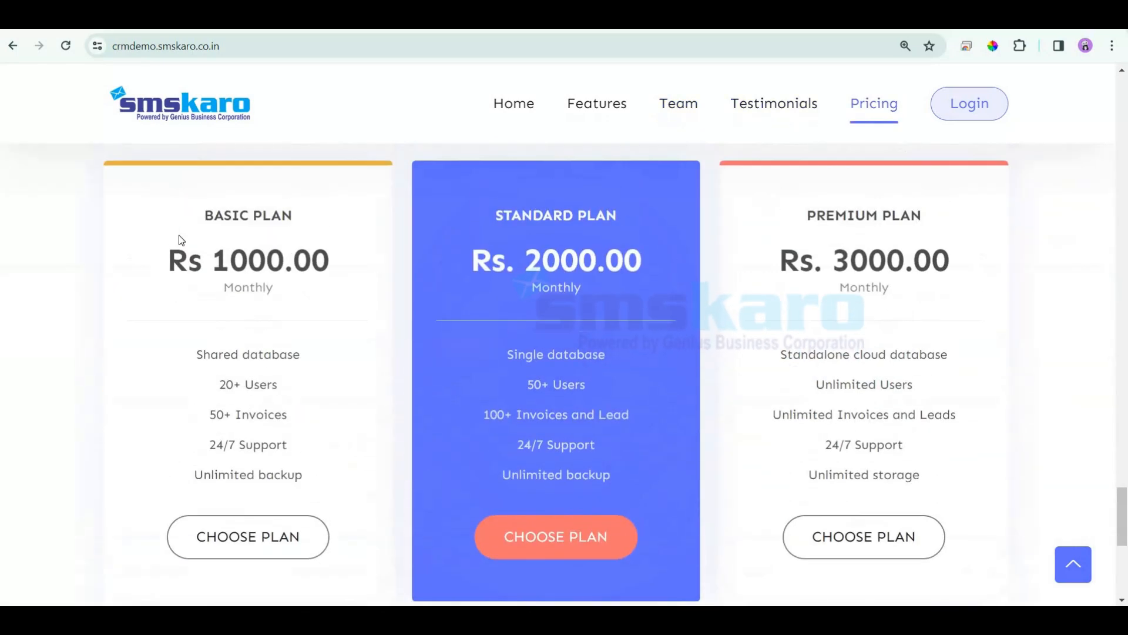
Choose the Basic plan on the landing page and look over the fields of its registration form.
left_click_drag(326, 333, 345, 545)
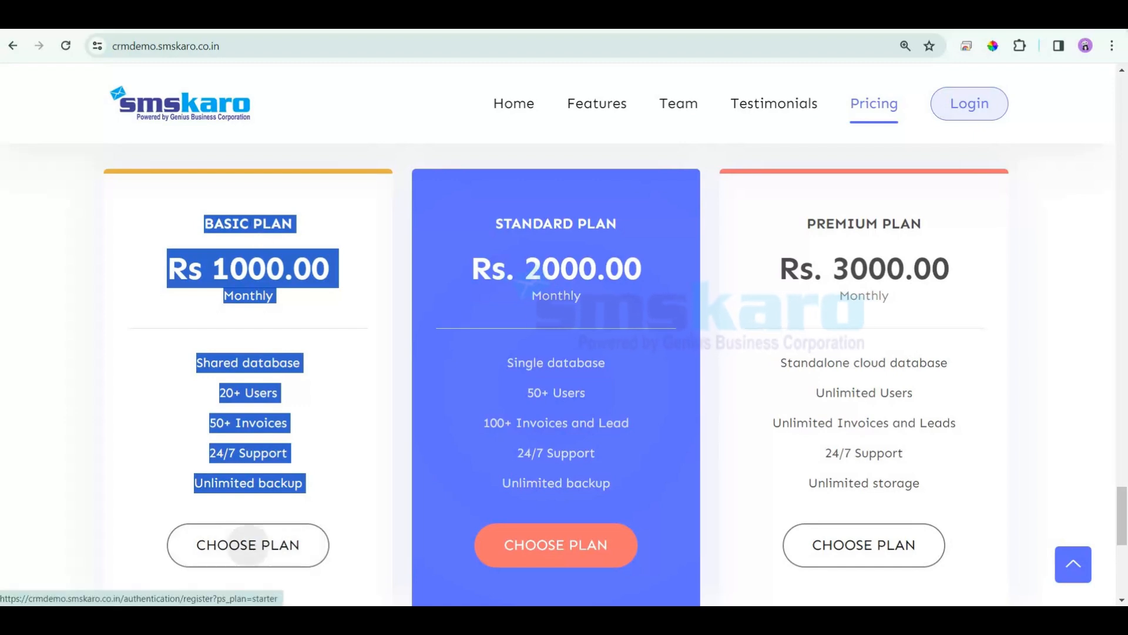
left_click(210, 219)
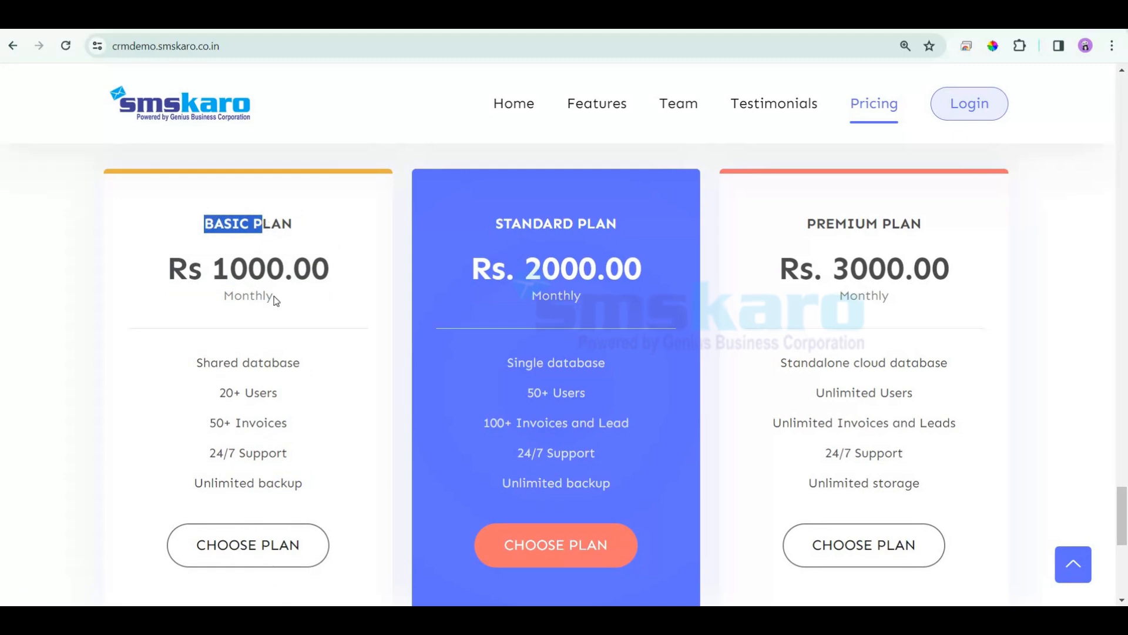
left_click(248, 547)
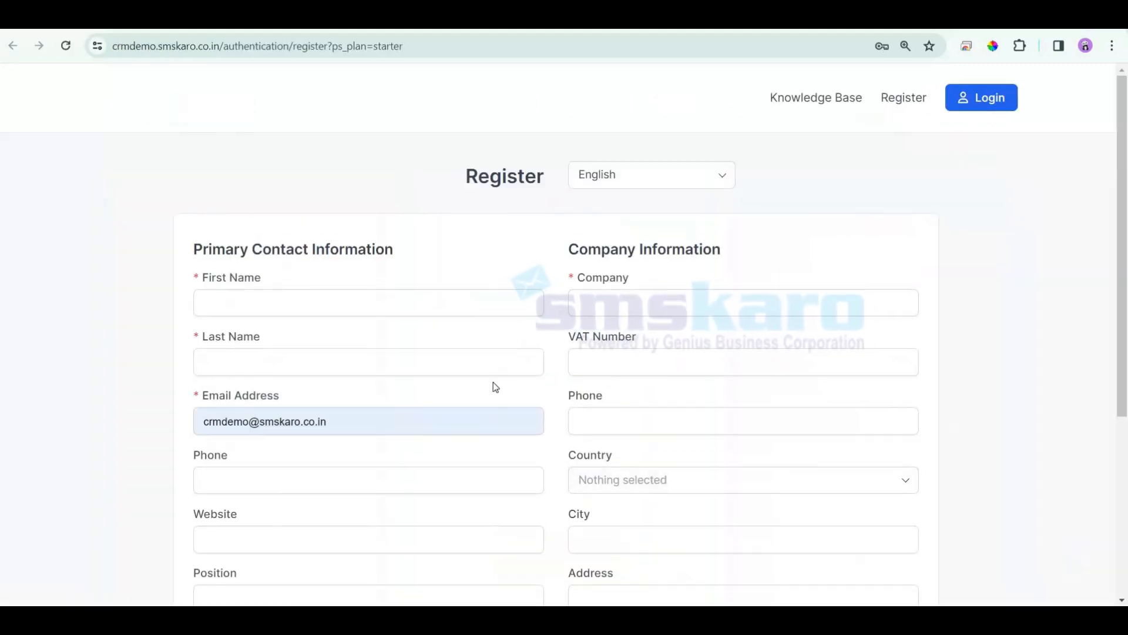
scroll(506, 463, "down", 5)
scroll(507, 463, "up", 5)
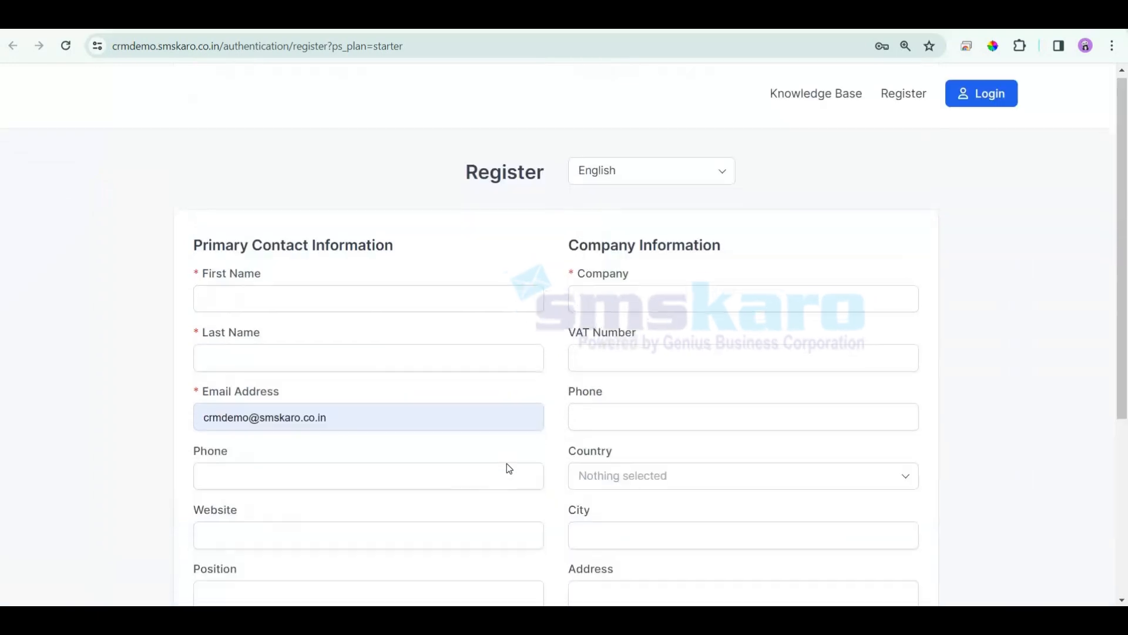
Return from the registration form to the landing page's pricing plans.
right_click(309, 175)
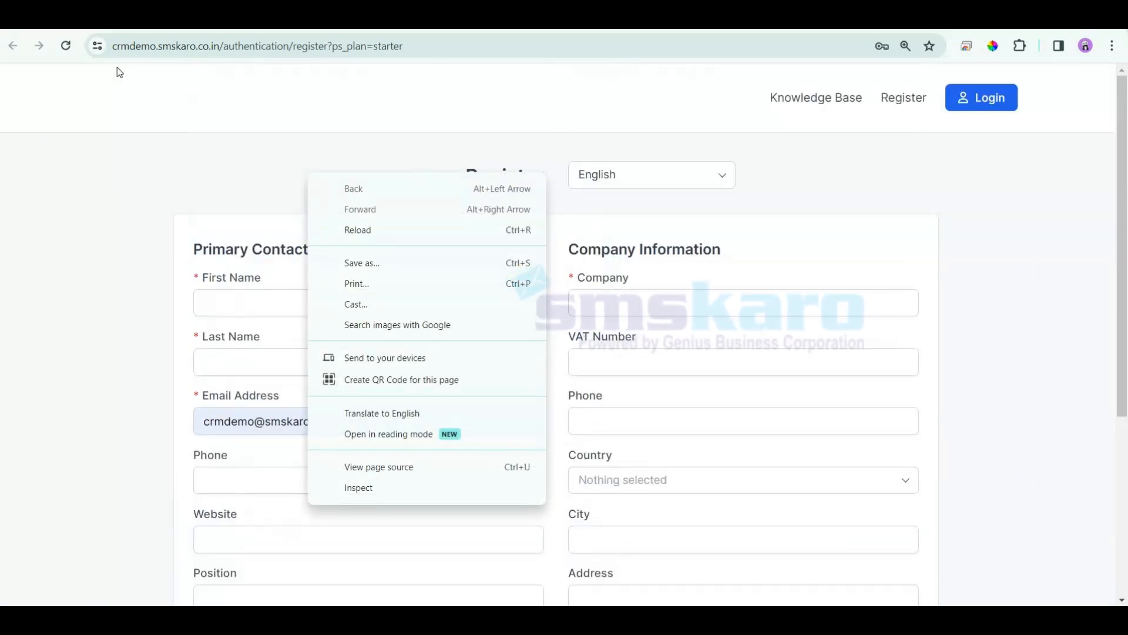
left_click(354, 189)
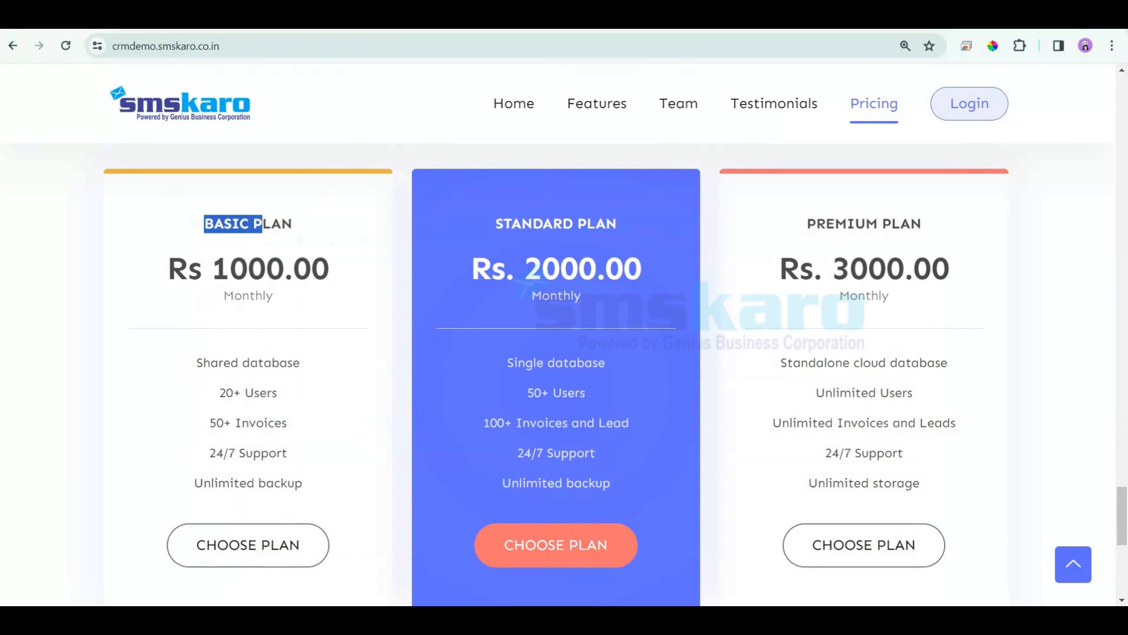
key("ctrl+Tab")
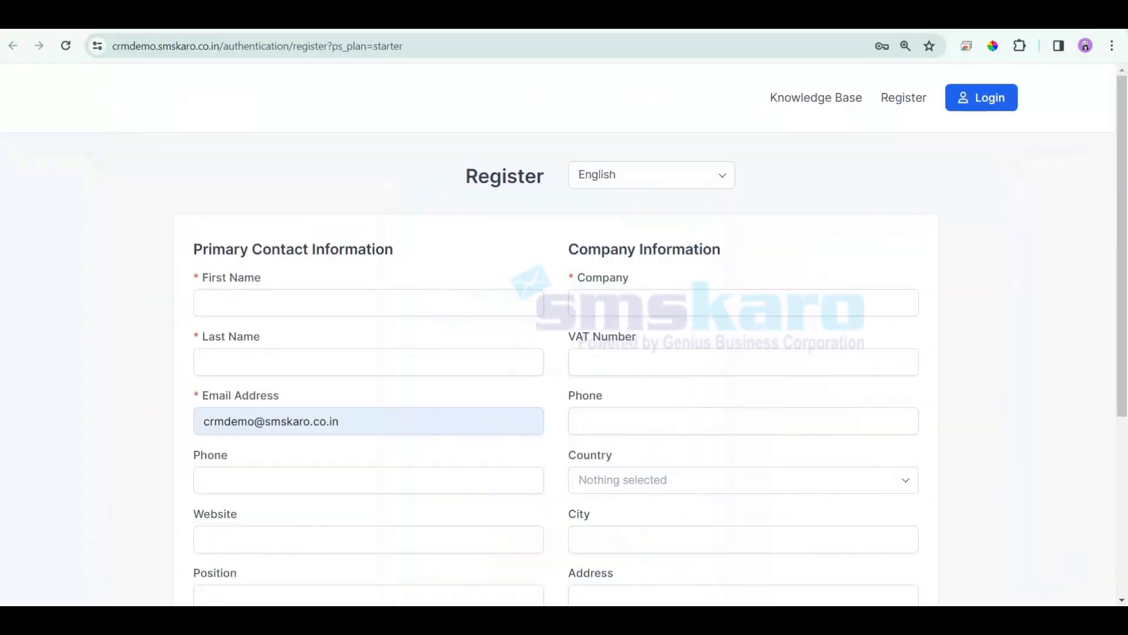
key("ctrl+Tab")
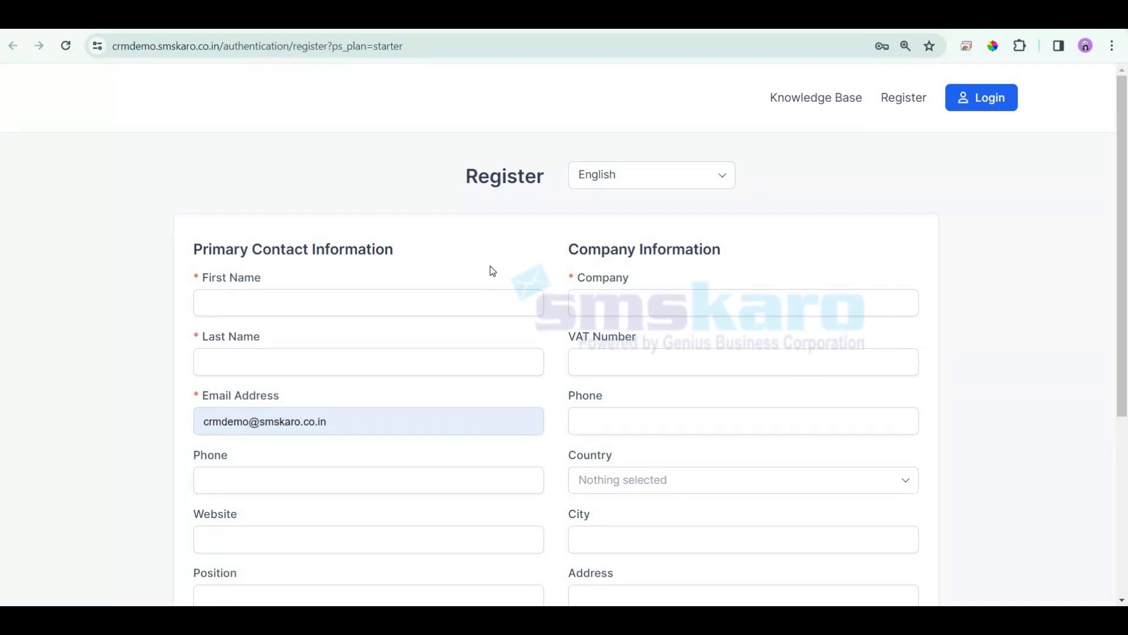
right_click(419, 198)
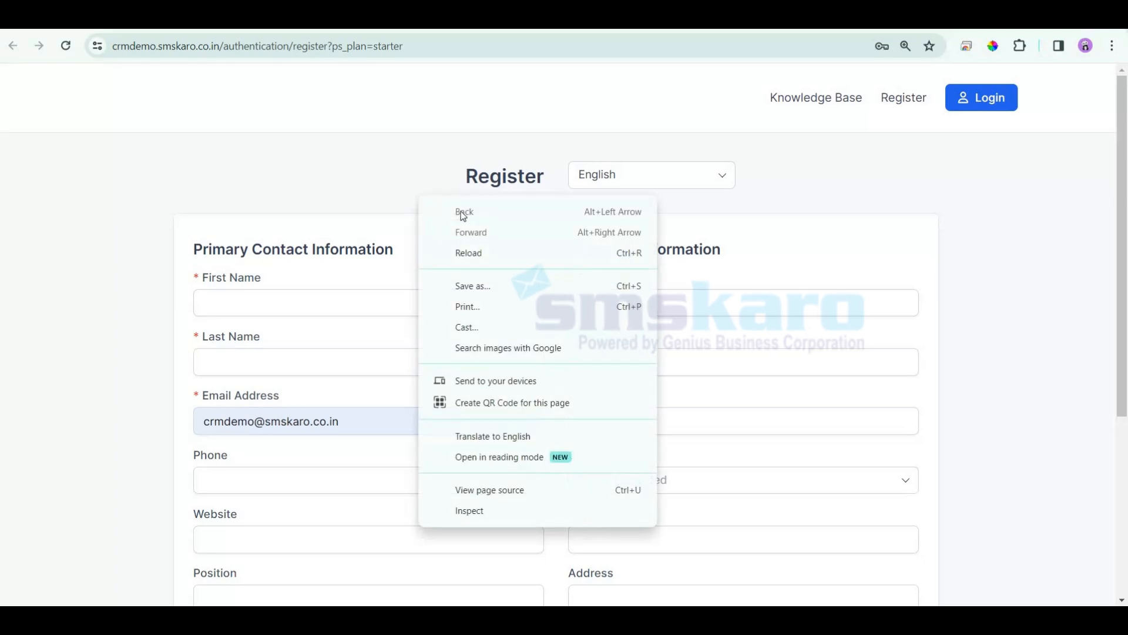
left_click(582, 18)
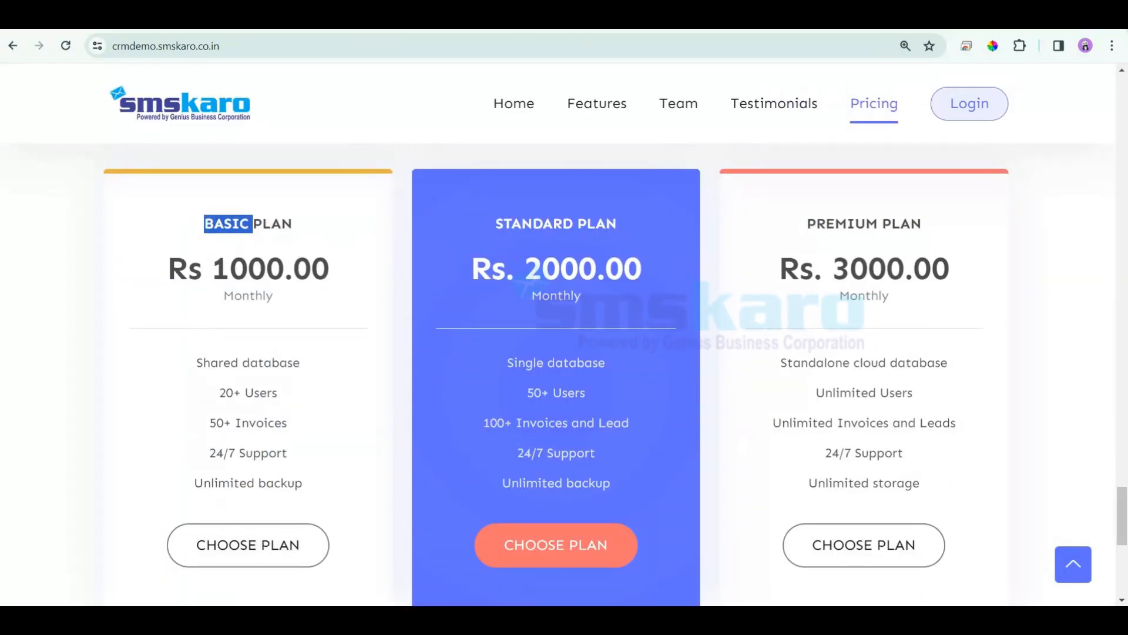
Switch to the landing page builder and rename the Blaze page's Basic plan heading to "Starter PLAN" in the Choose a Plan section.
left_click(118, 18)
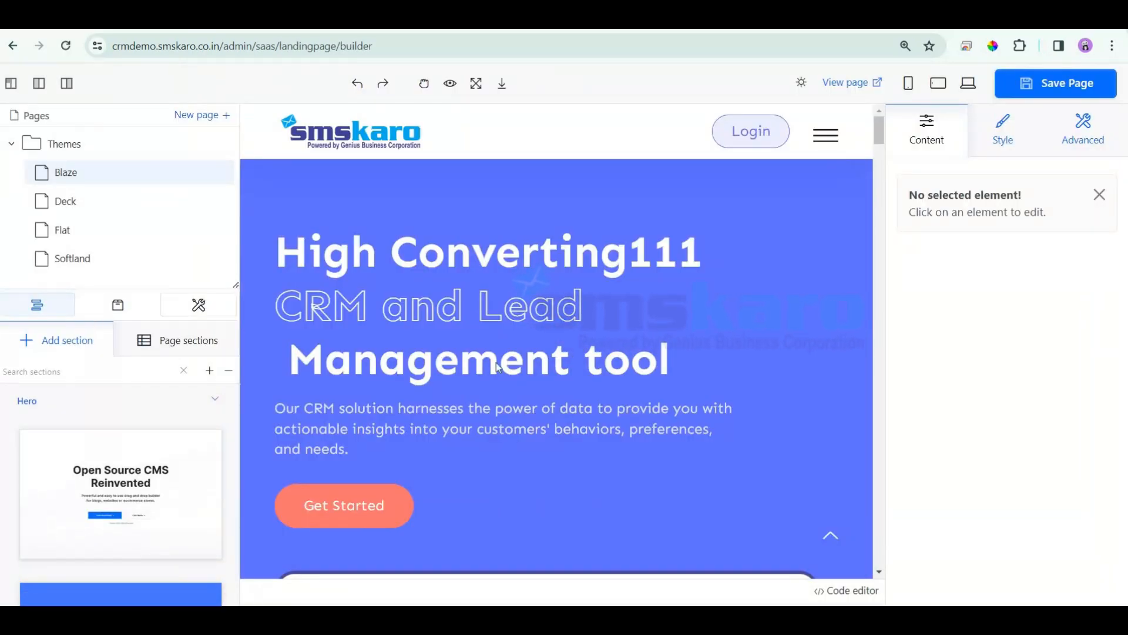
scroll(498, 368, "down", 20)
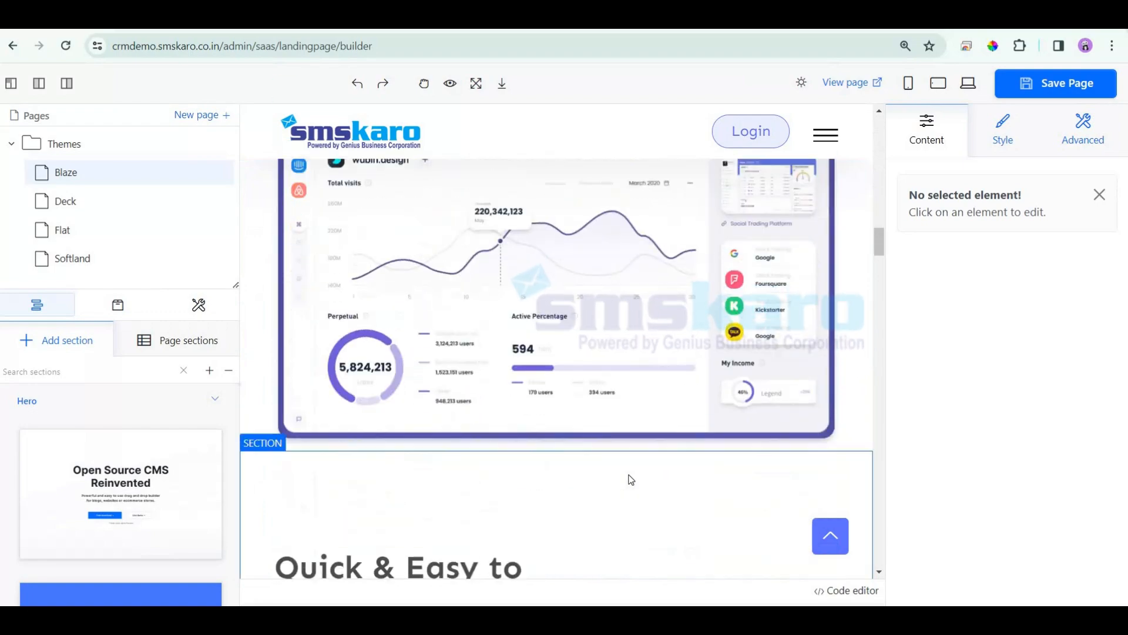
scroll(630, 479, "down", 15)
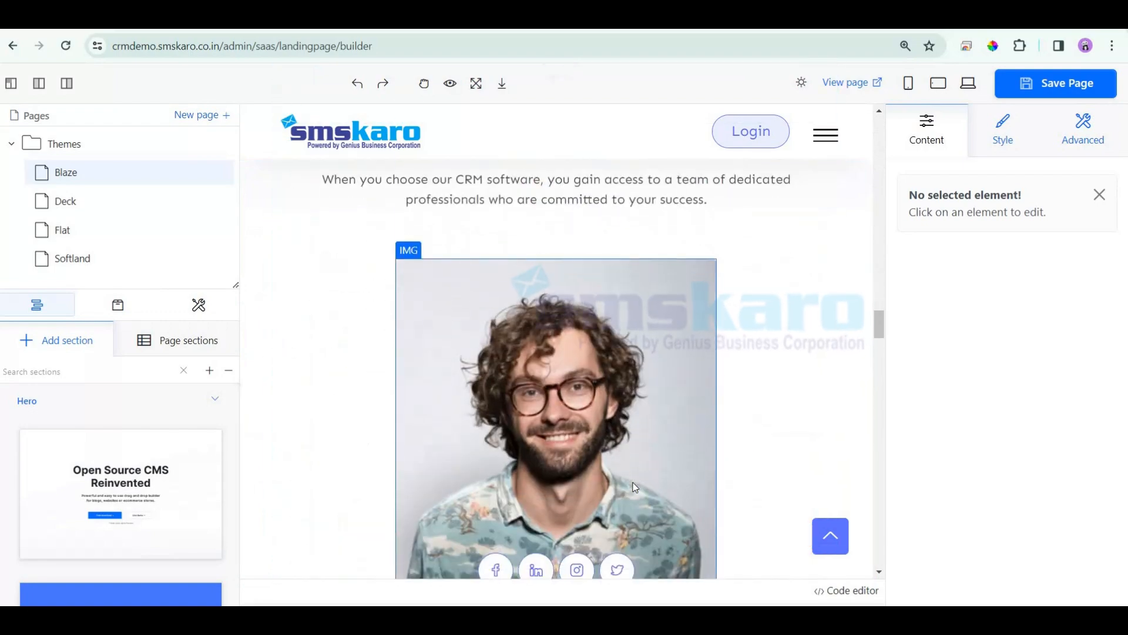
scroll(634, 487, "down", 15)
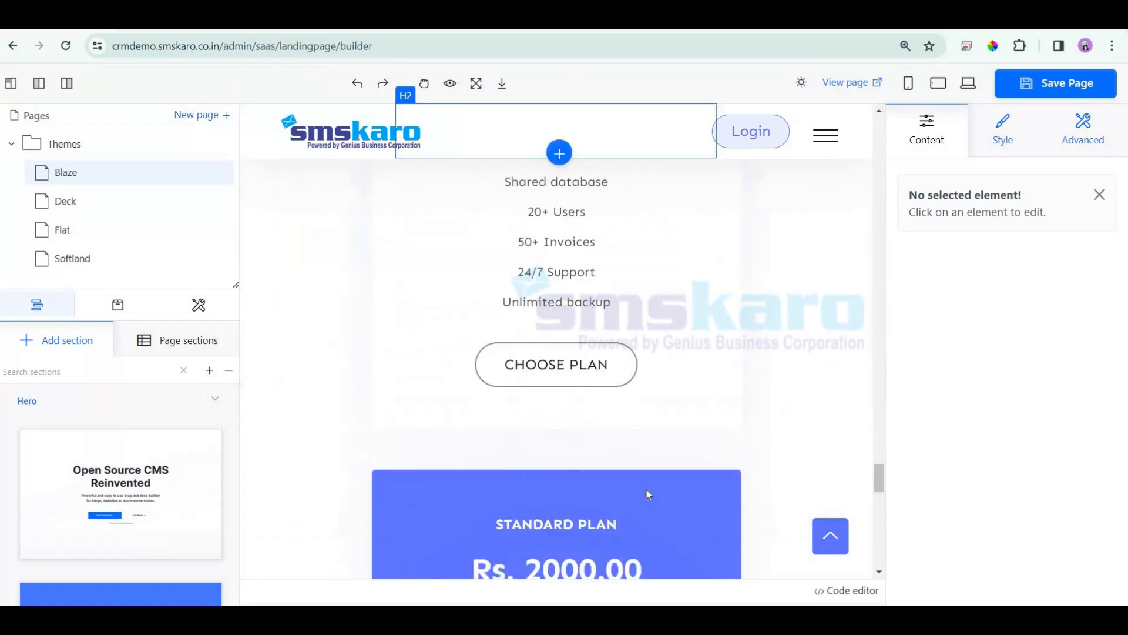
scroll(646, 495, "down", 6)
scroll(645, 496, "up", 15)
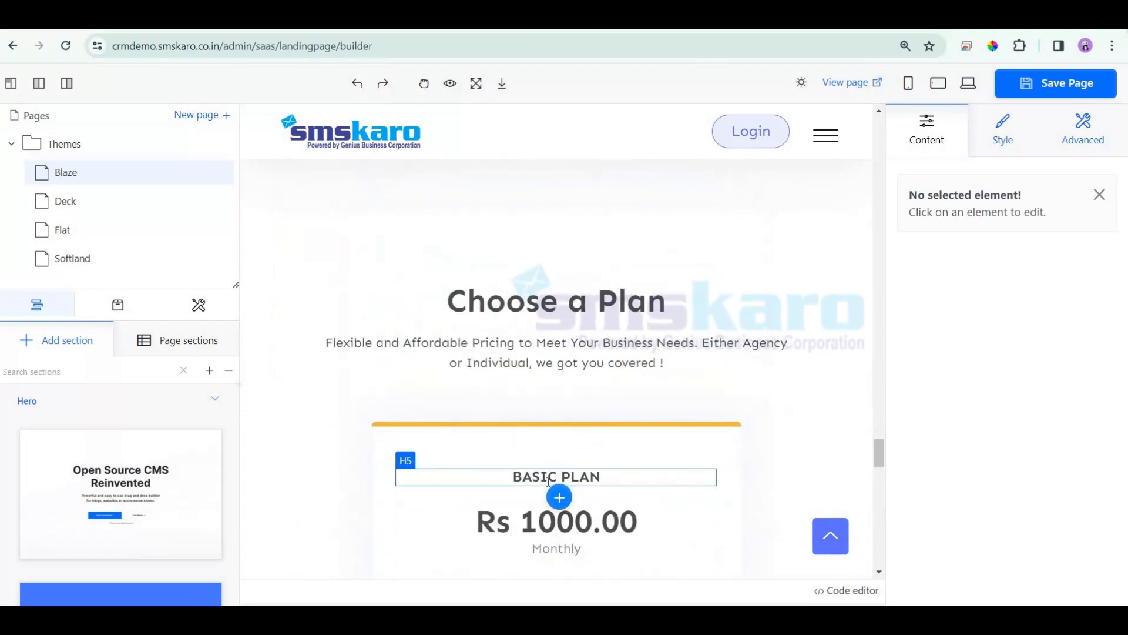
double_click(549, 477)
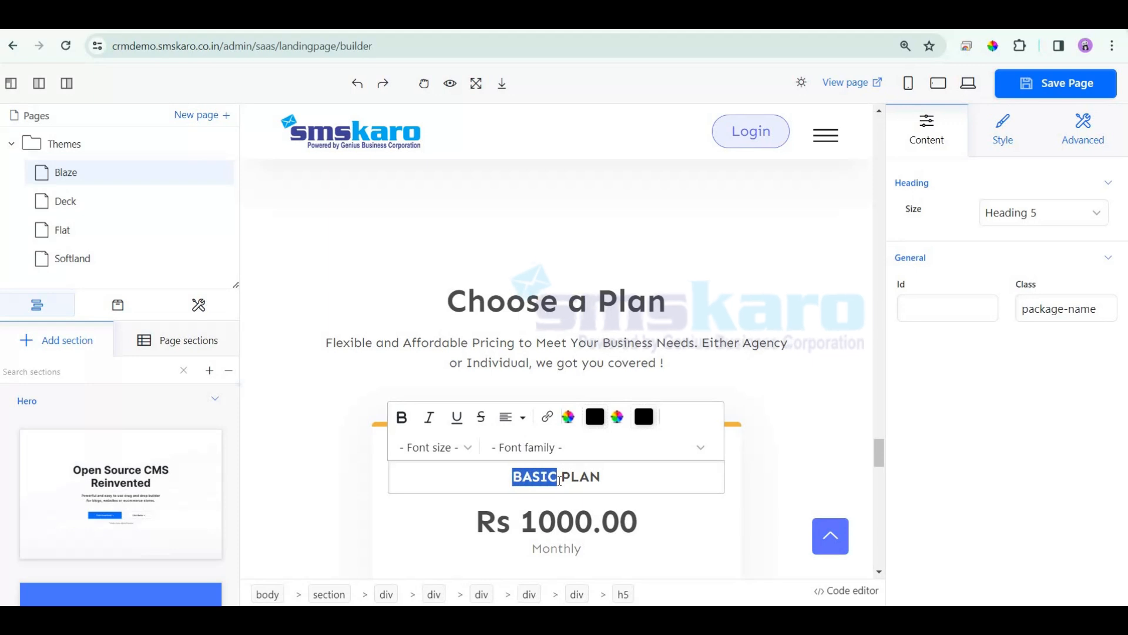
type("Sta")
type("rter")
left_click(611, 235)
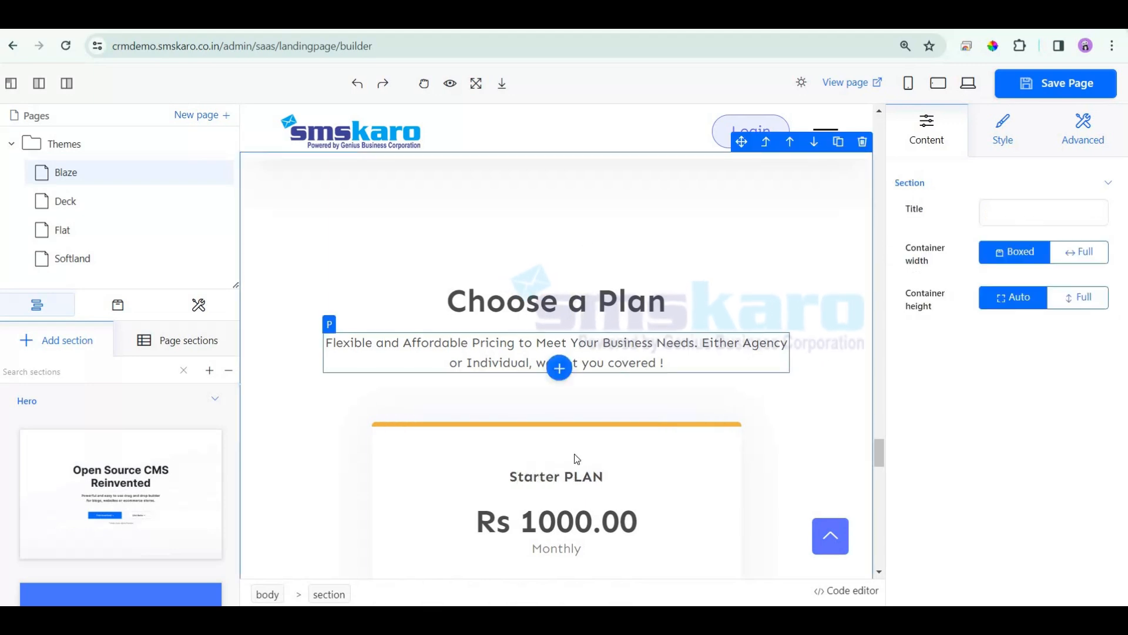
scroll(637, 509, "down", 3)
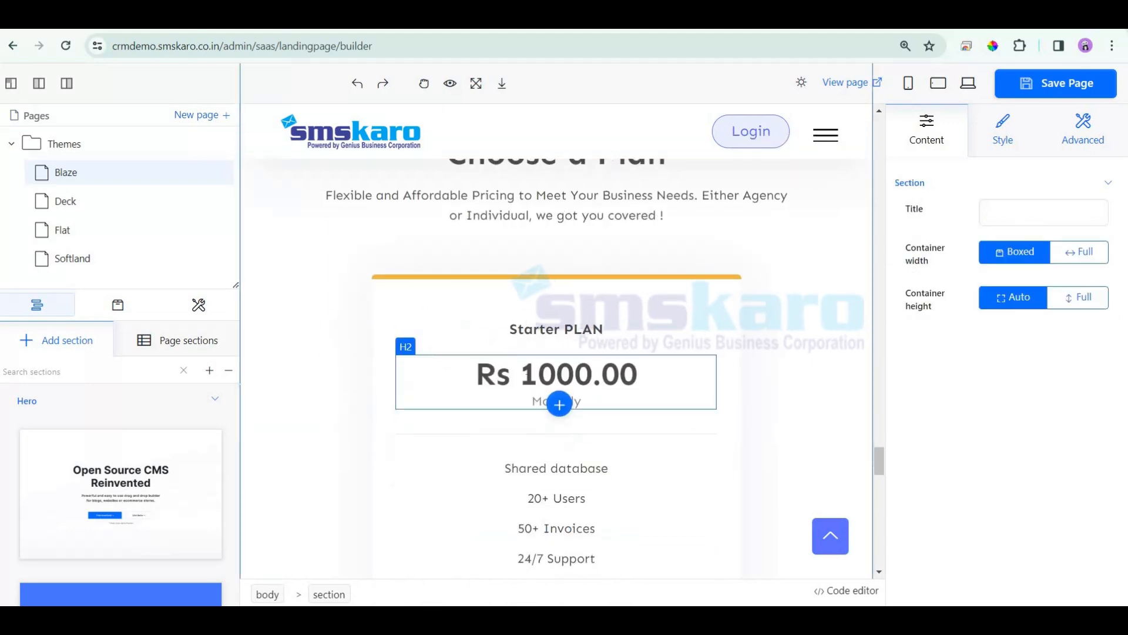
Select the Starter plan's price and open its "Monthly" billing period text for editing.
left_click(587, 379)
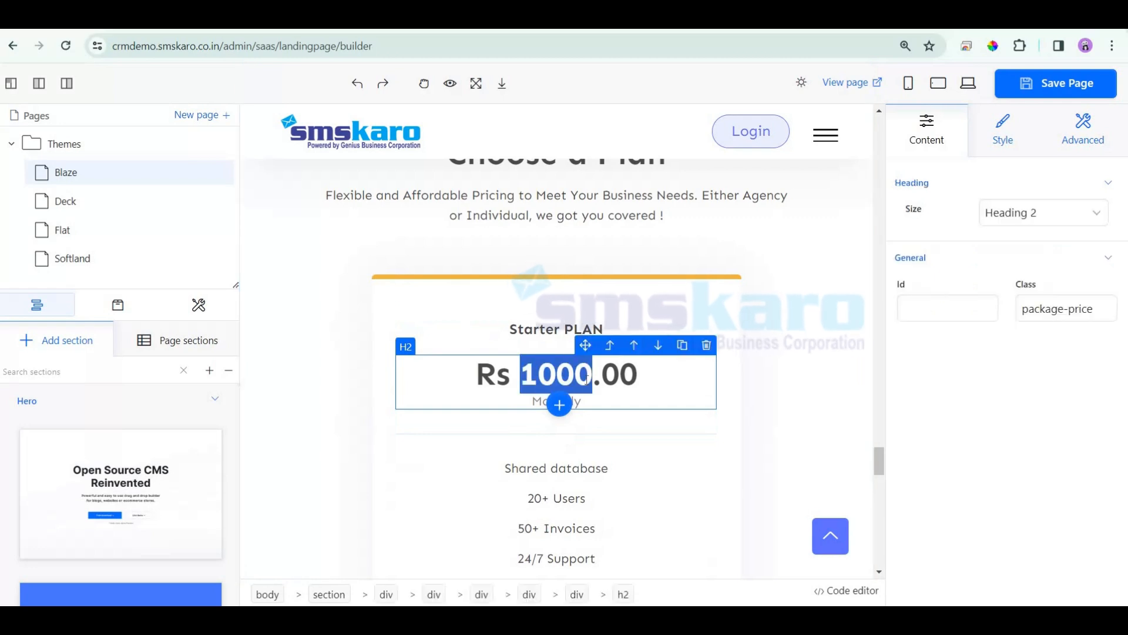
left_click(543, 402)
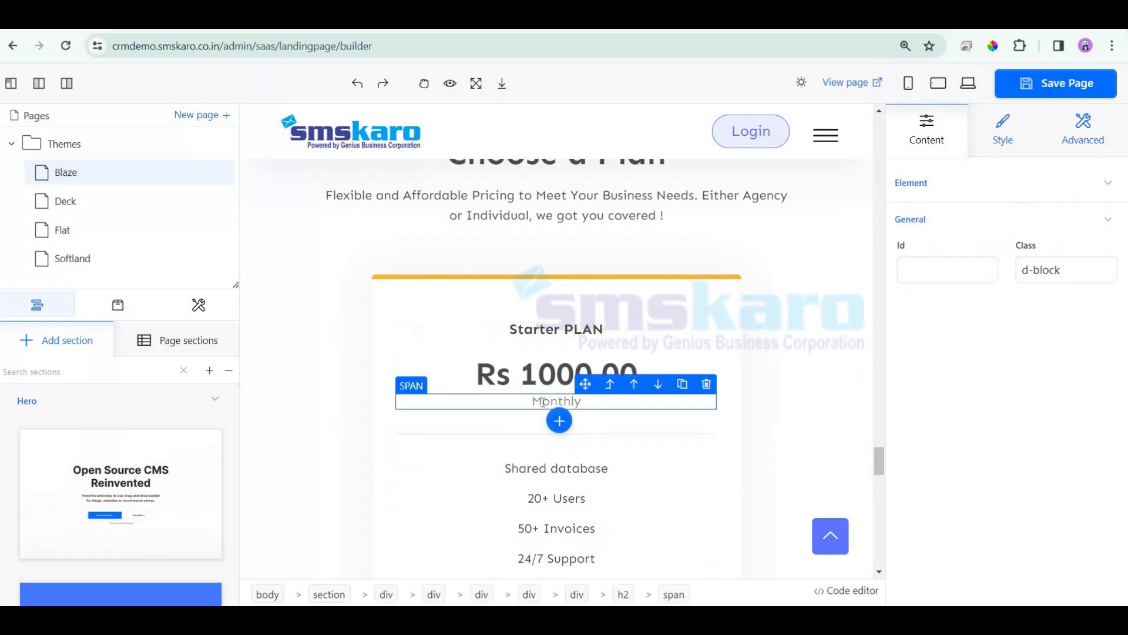
double_click(536, 400)
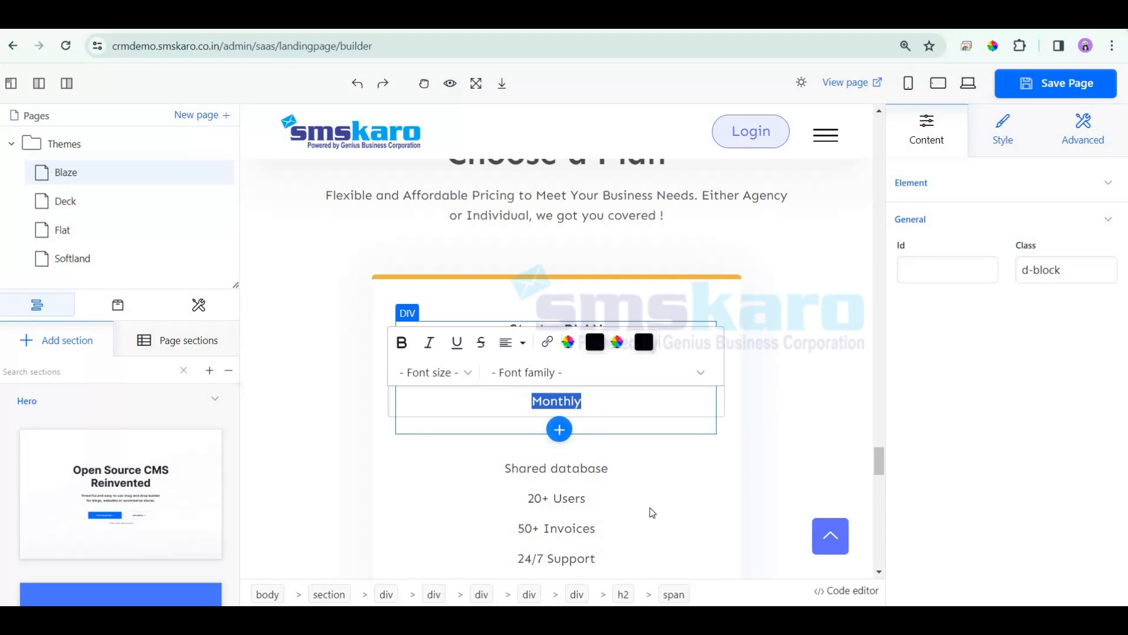
Duplicate the "Unlimited backup" line in the Starter plan and replace the copy's text with "sdfsadfasdf".
scroll(638, 501, "down", 2)
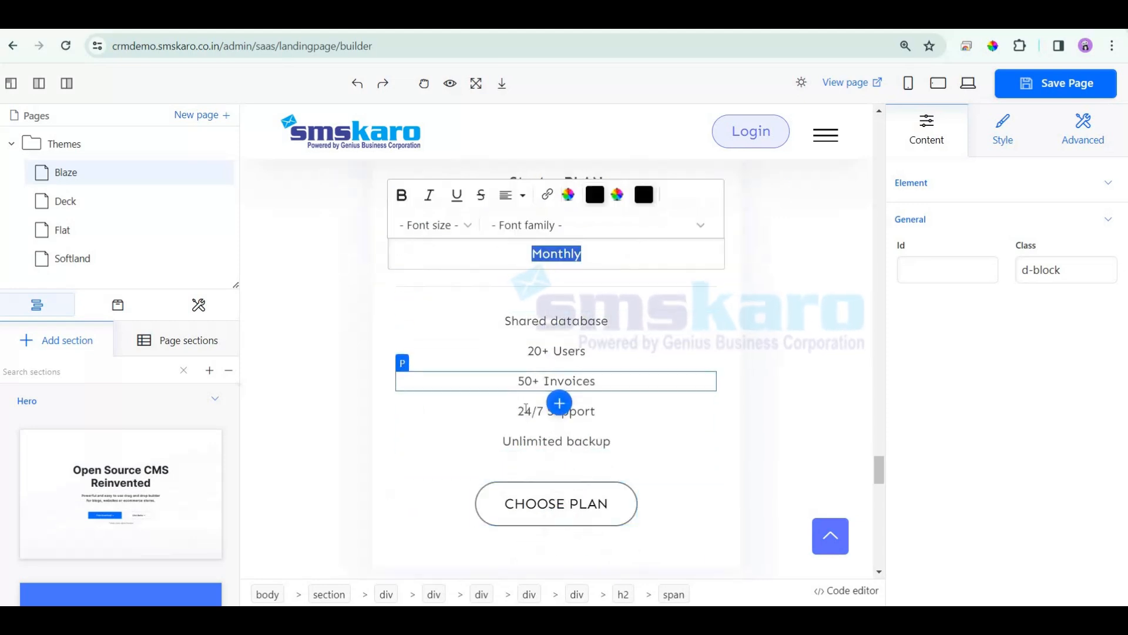
left_click(524, 440)
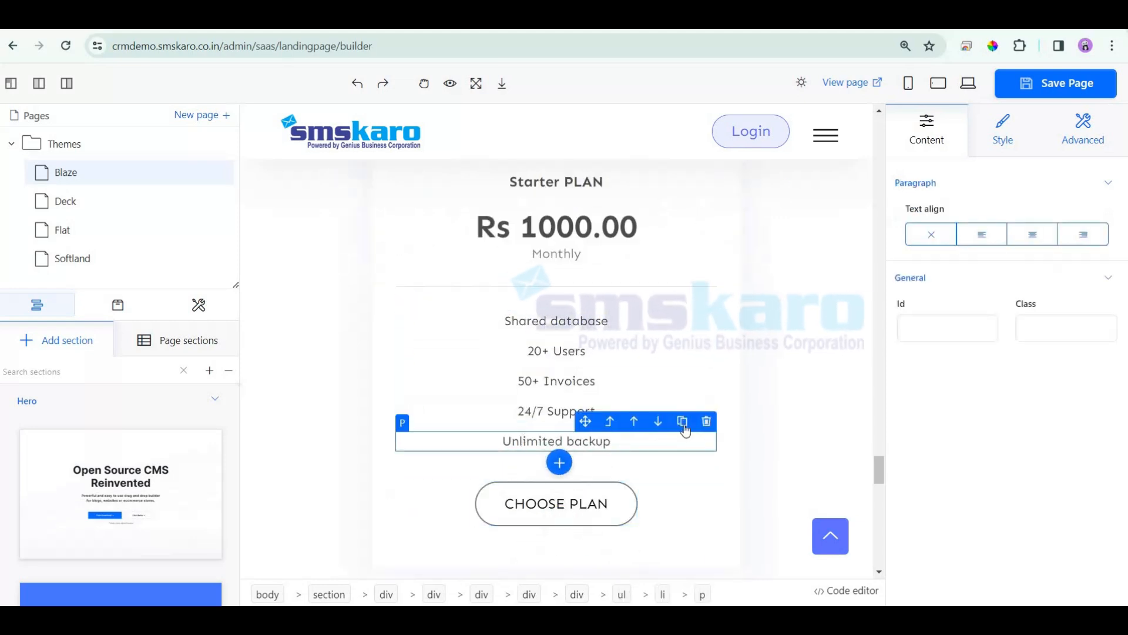
left_click(683, 426)
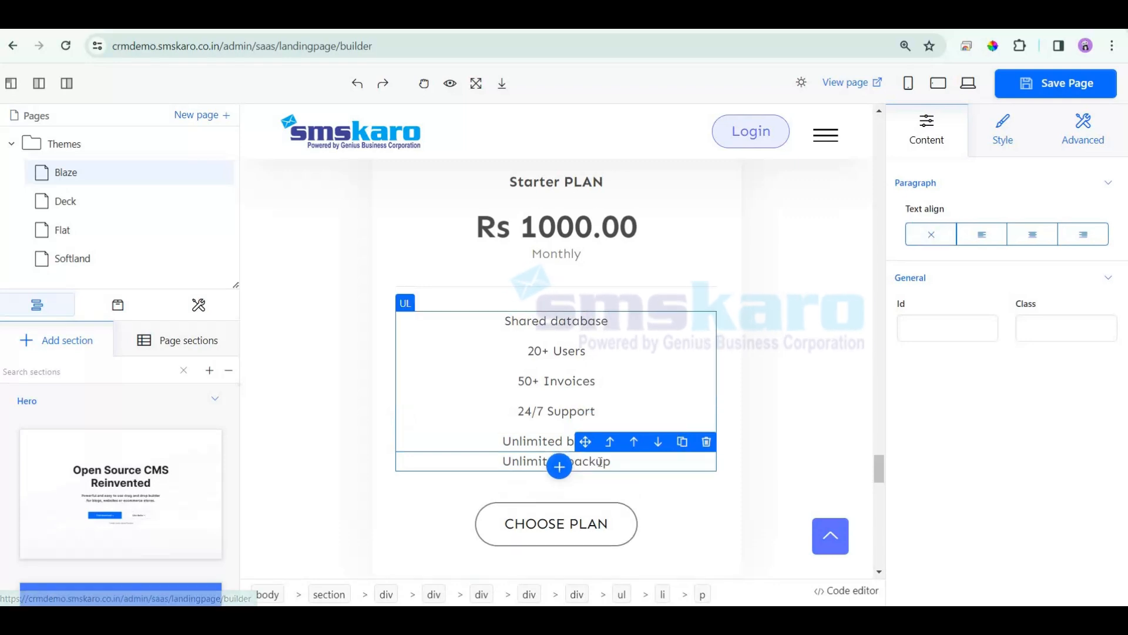
left_click(781, 445)
left_click(563, 464)
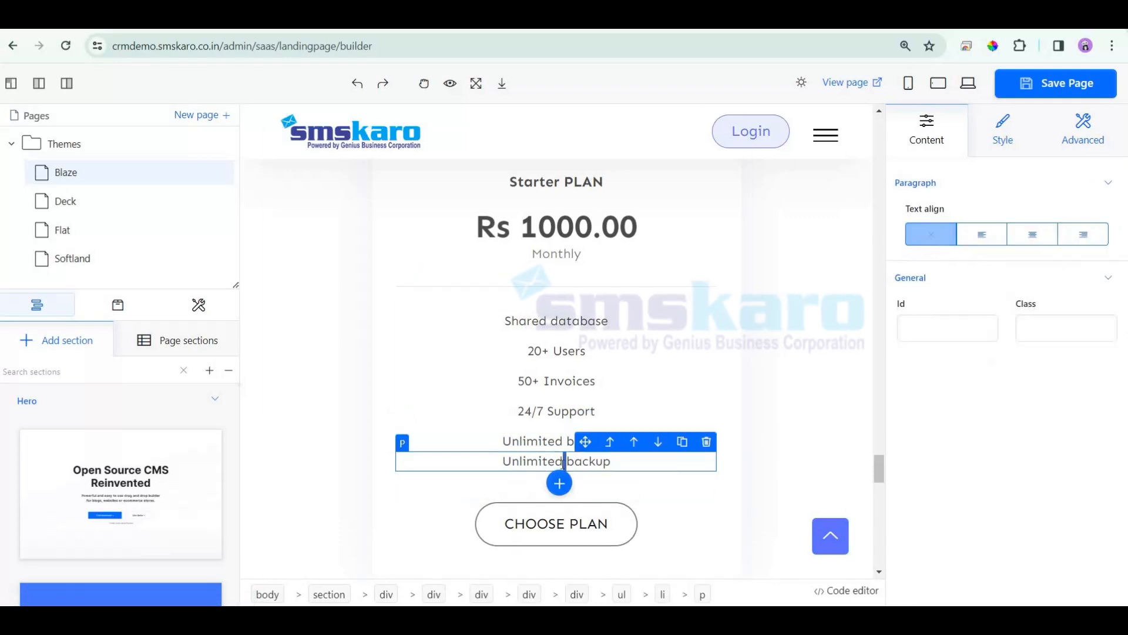
double_click(563, 464)
type("sdfsadfasdf")
left_click(809, 395)
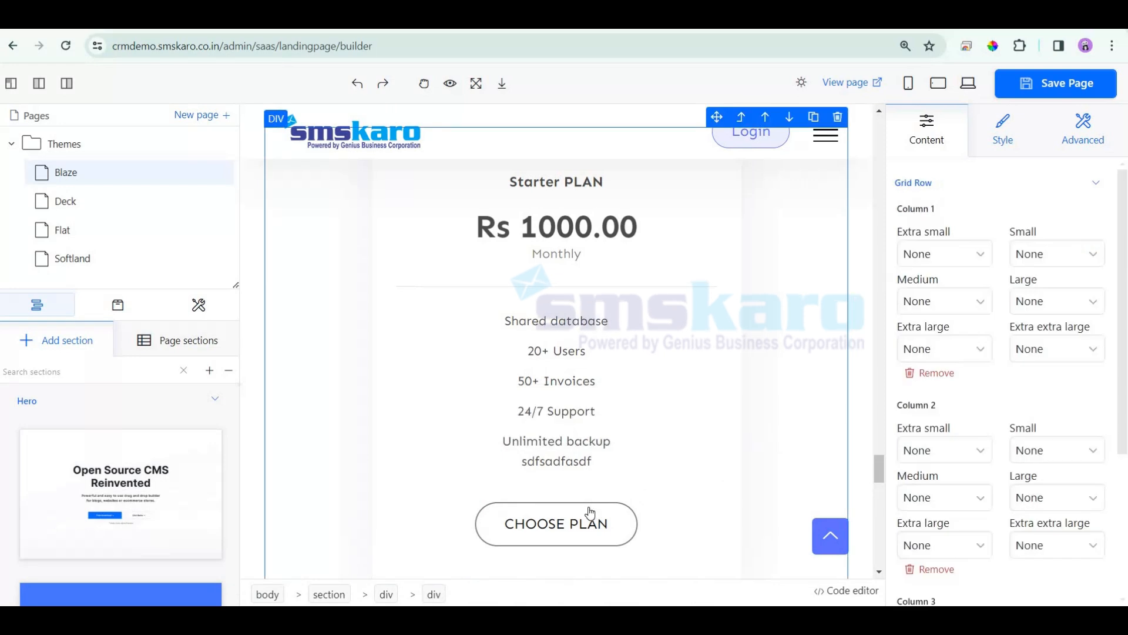
Switch to WhatsApp Web, open the CRM extension's Whatsapp Link Generator, and enter the WhatsApp phone number with the +91-India code.
left_click(552, 525)
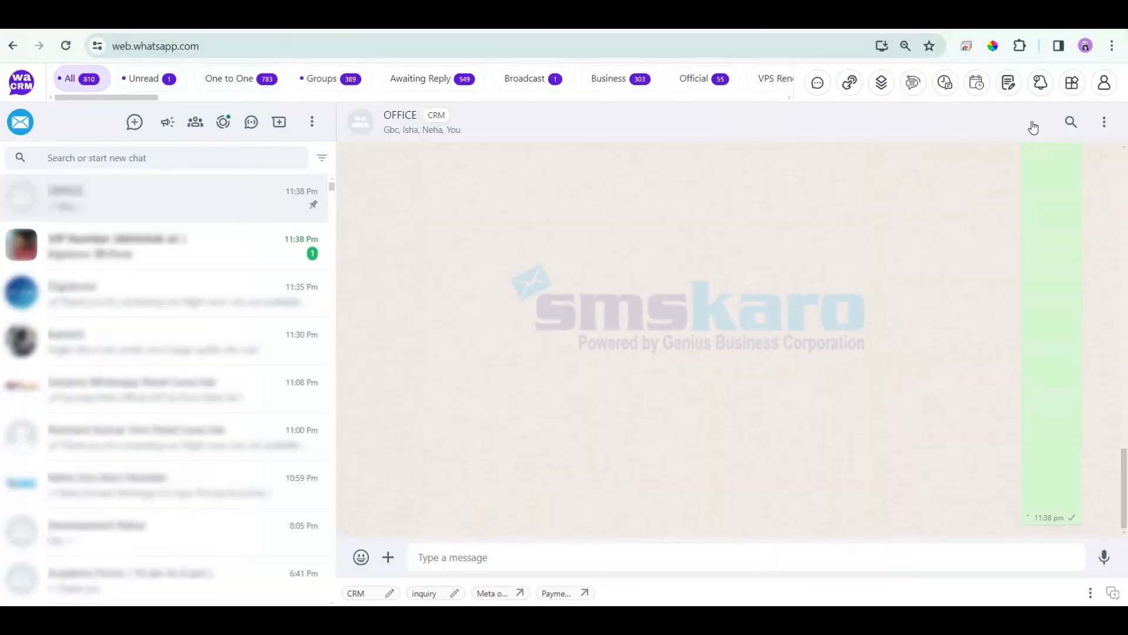
left_click(1072, 85)
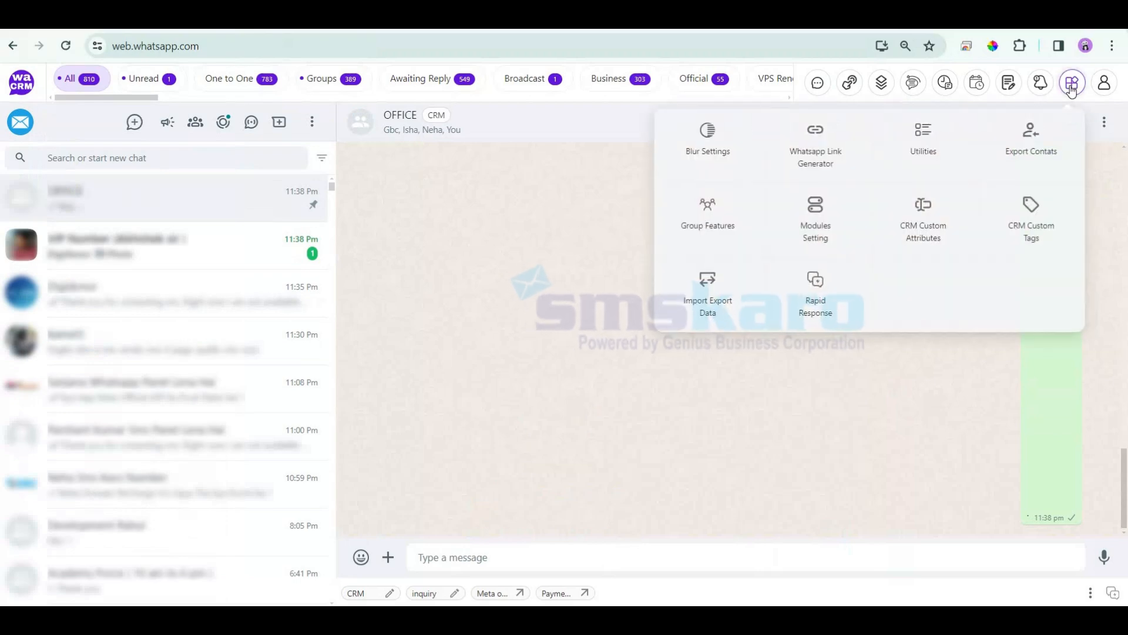
left_click(821, 140)
left_click(533, 248)
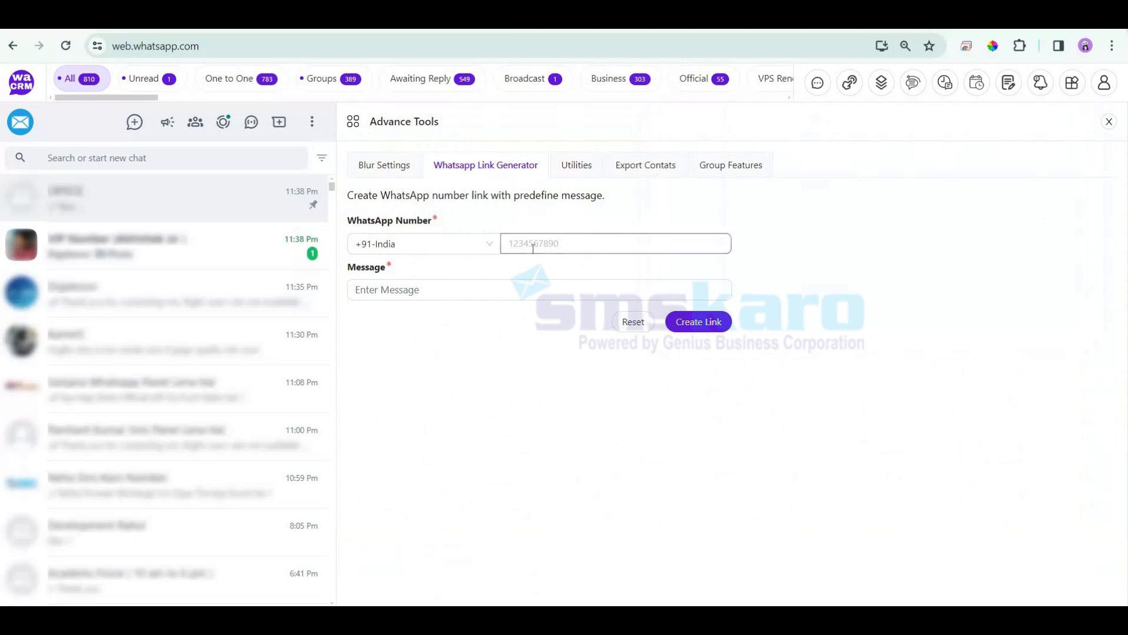
left_click(542, 243)
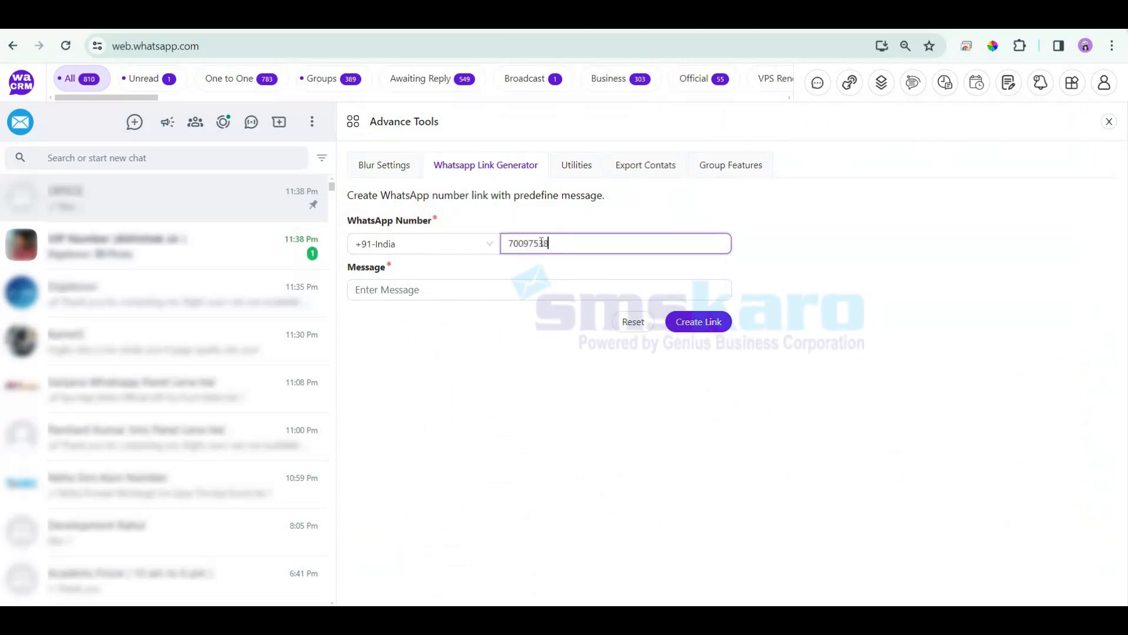
Create a WhatsApp link with the message "i am interested for CRM portal with Starter package" and copy it.
left_click(420, 292)
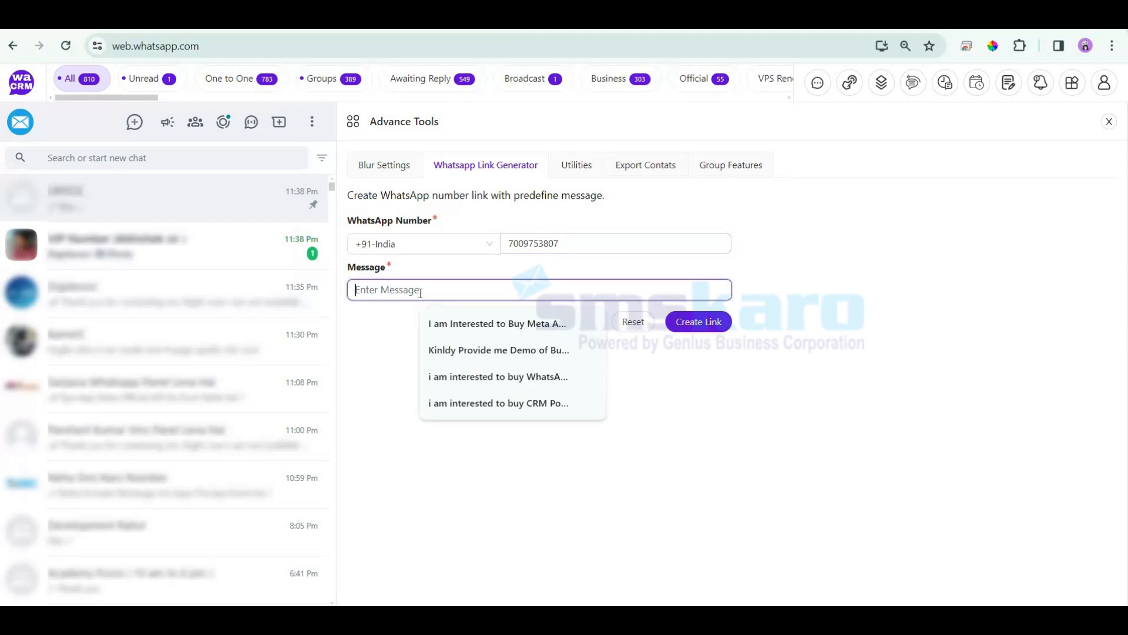
type("i am int")
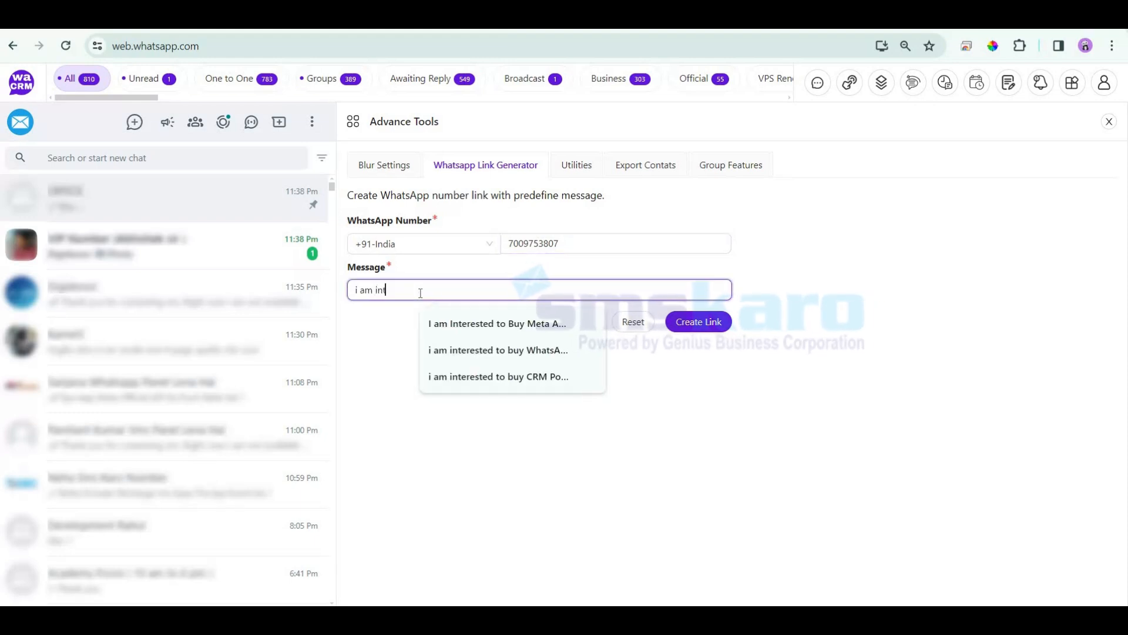
type("erested fo")
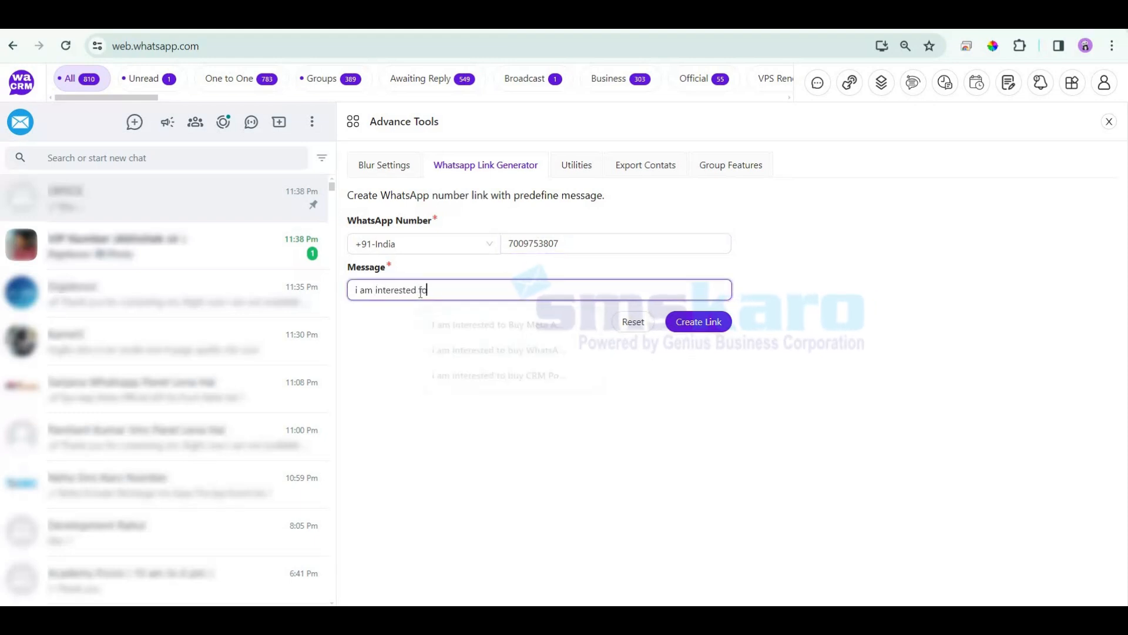
type("r ")
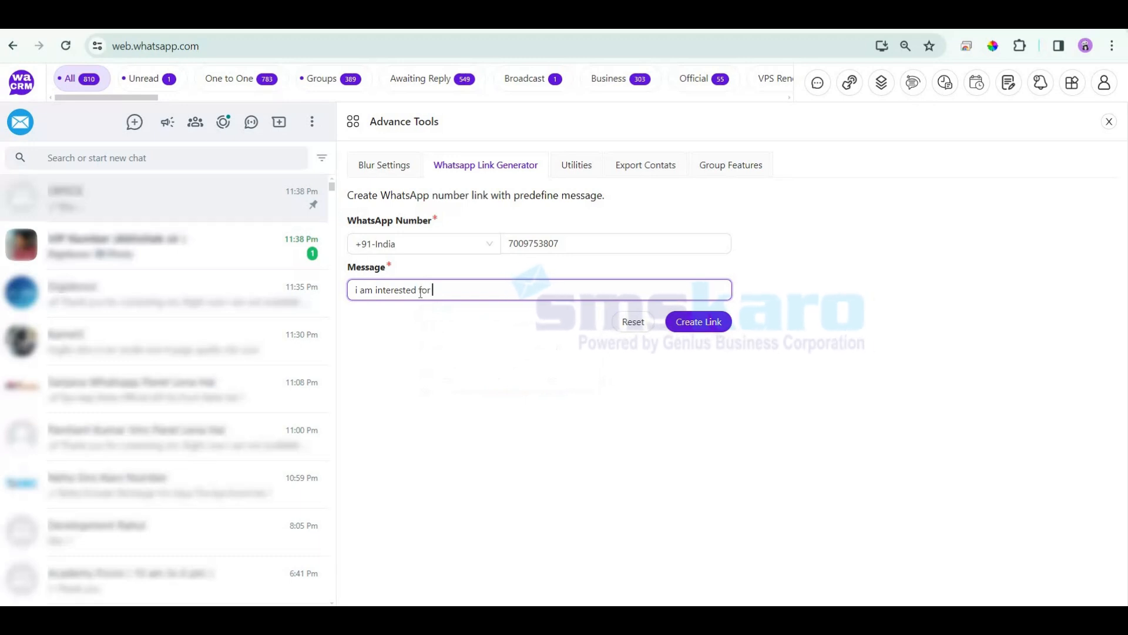
type("CRM portal with Starter")
left_click(461, 319)
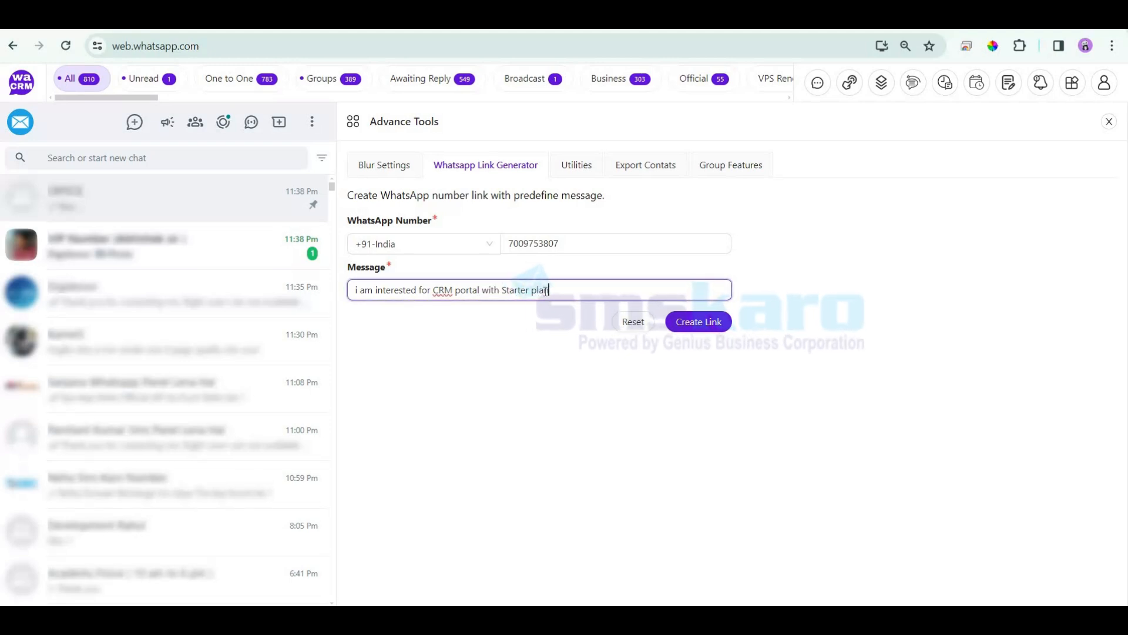
type("plan")
key("BackSpace")
key("BackSpace")
key("BackSpace")
type("ackage")
left_click(698, 322)
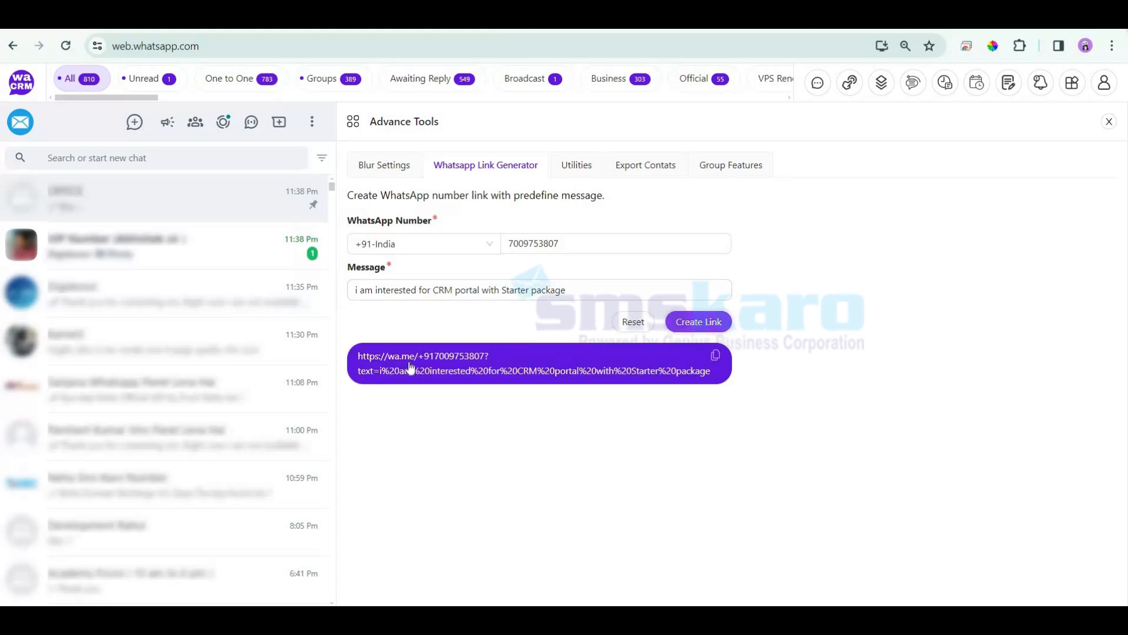
left_click(715, 355)
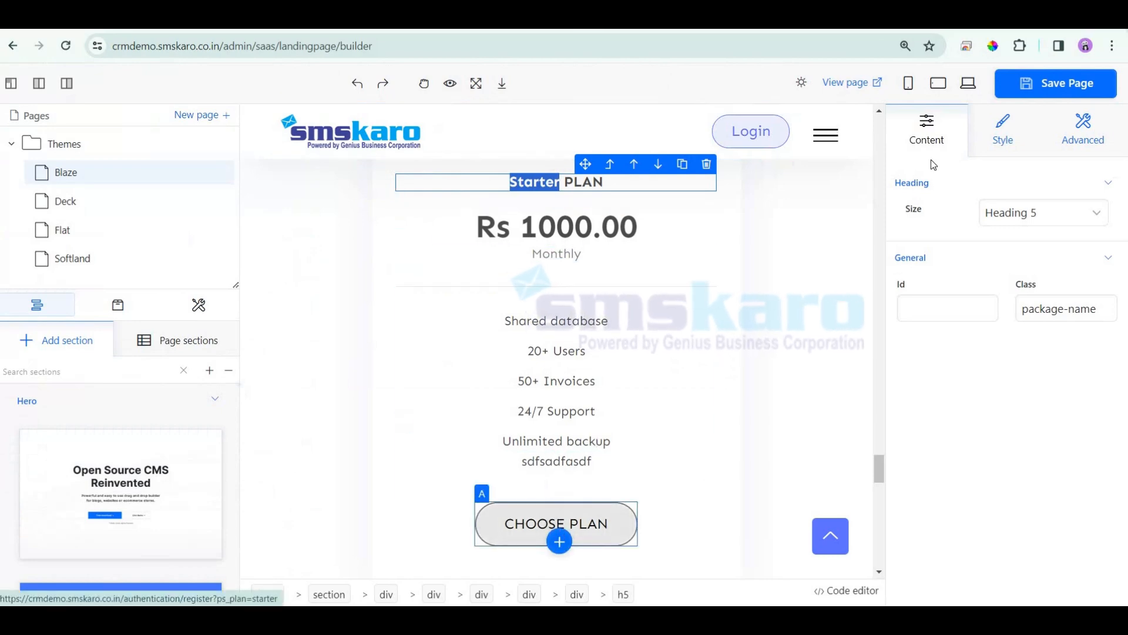
In the landing page builder, replace the Starter plan's CHOOSE PLAN link URL with the copied WhatsApp link and save the page.
left_click(556, 531)
left_click(1012, 217)
key("ctrl+a")
key("ctrl+v")
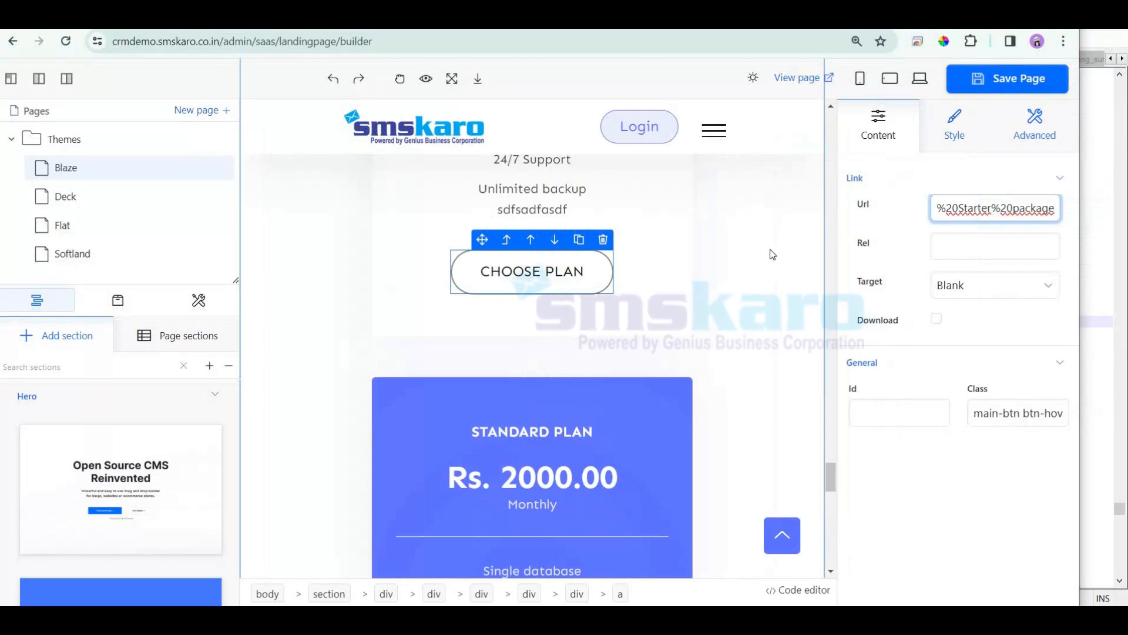
left_click(772, 252)
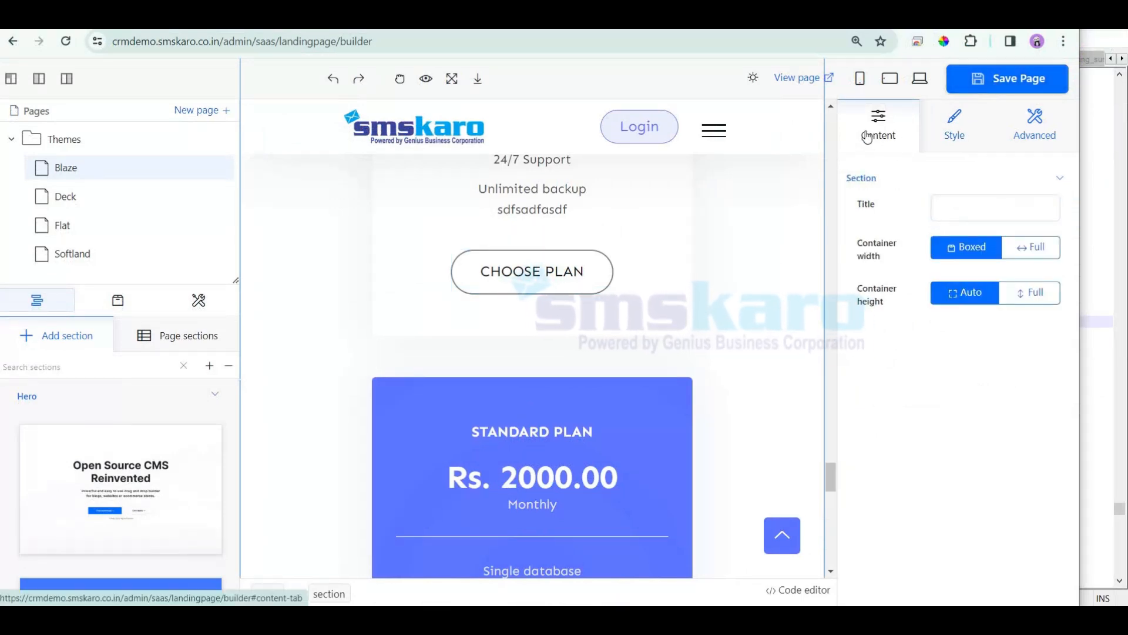
left_click(531, 284)
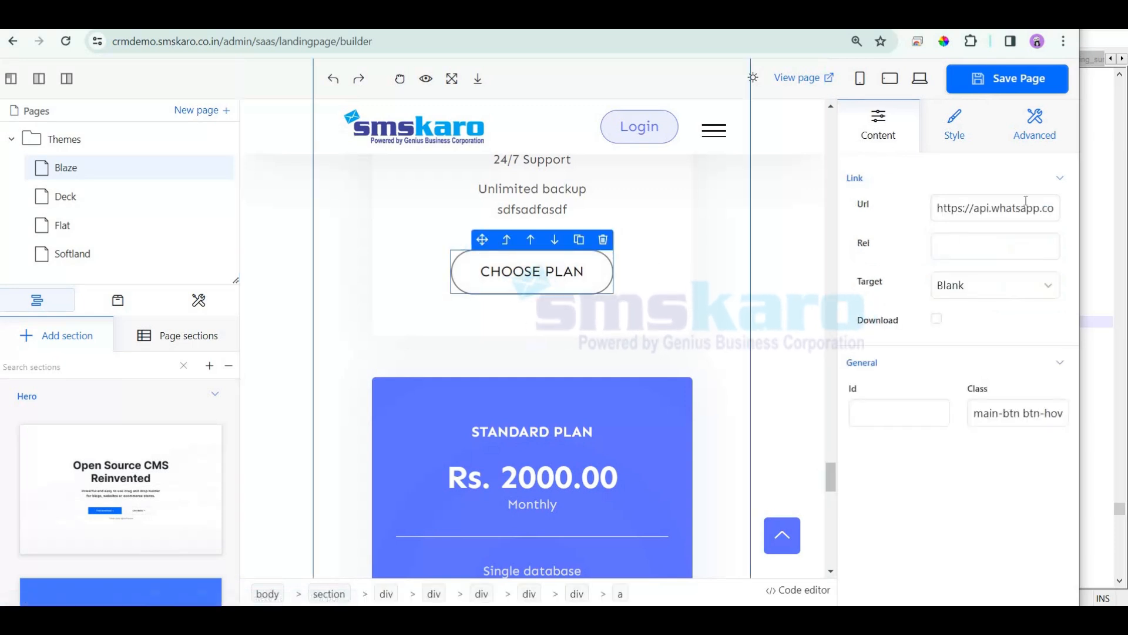
left_click(1008, 82)
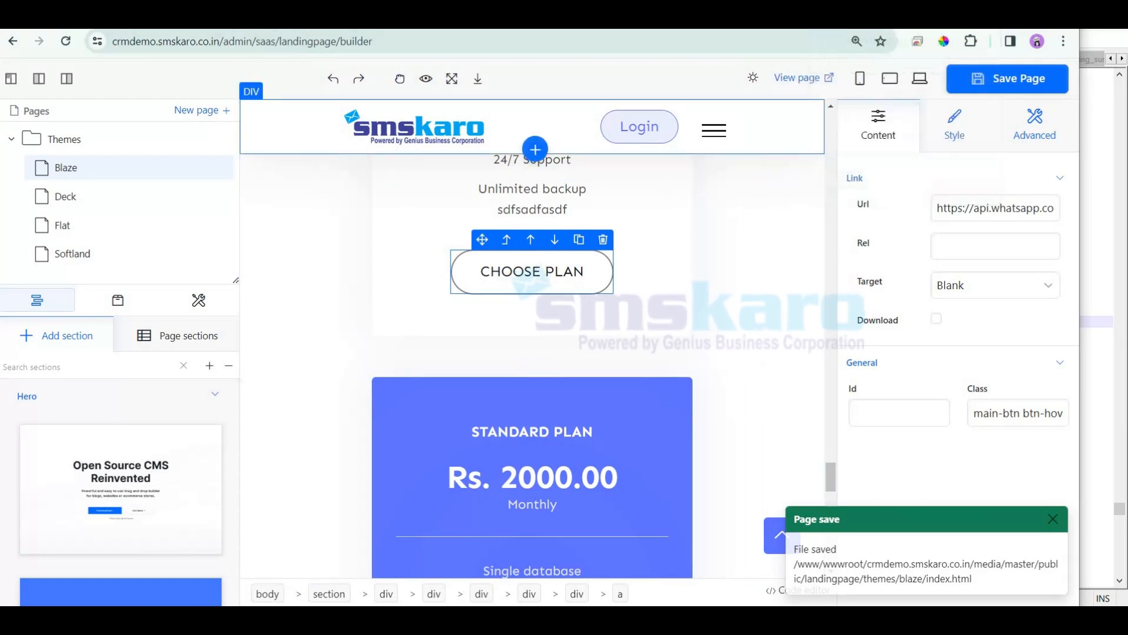
Search Google for "whatsapp Link Generator" in a new browser tab and open the Postcron result.
key("ctrl+t")
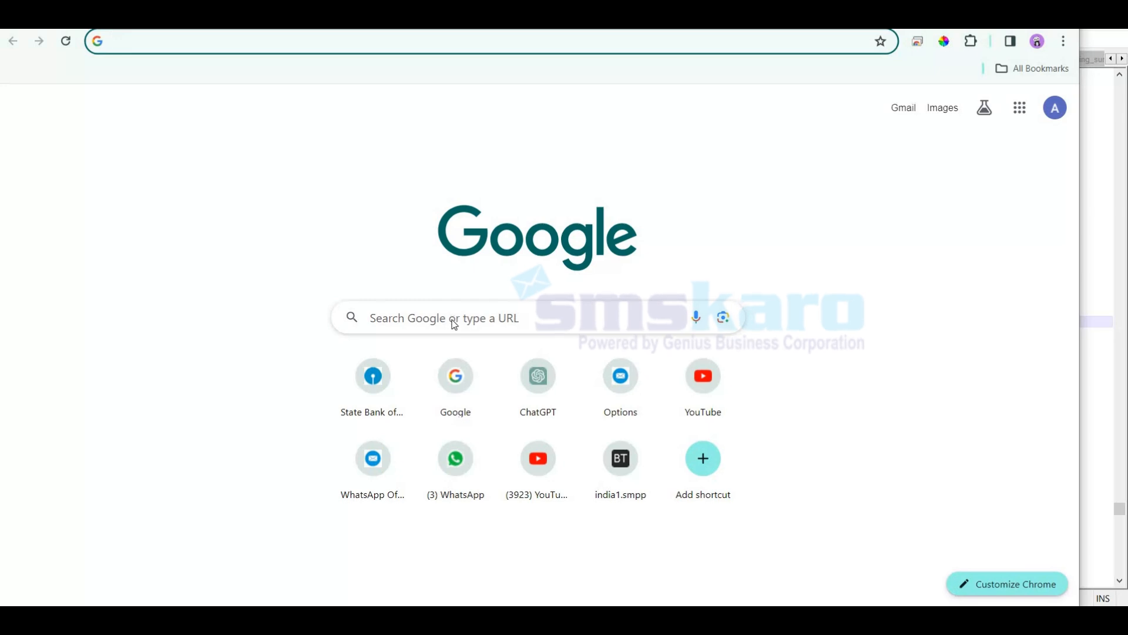
left_click(437, 317)
type("w")
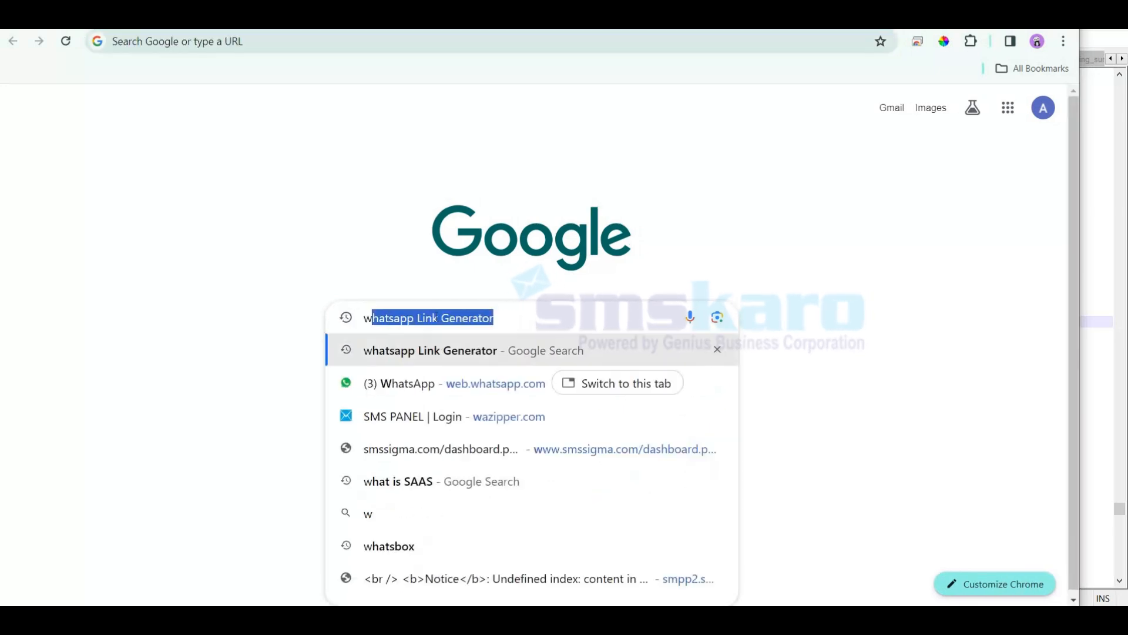
type("hatsApp")
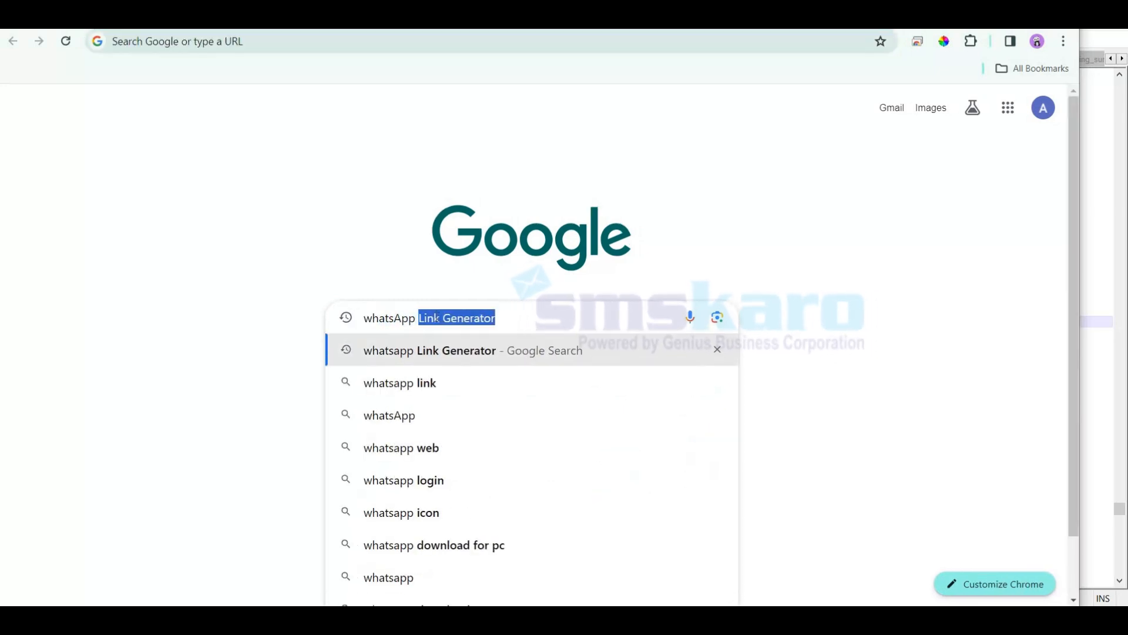
key("Return")
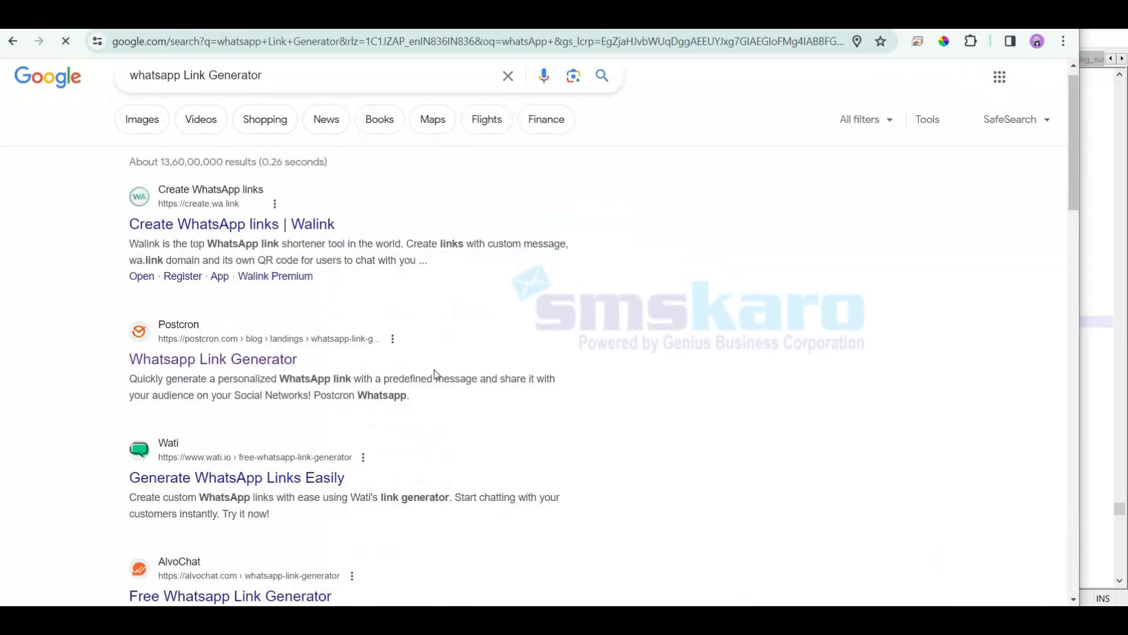
scroll(435, 375, "down", 4)
scroll(471, 305, "up", 2)
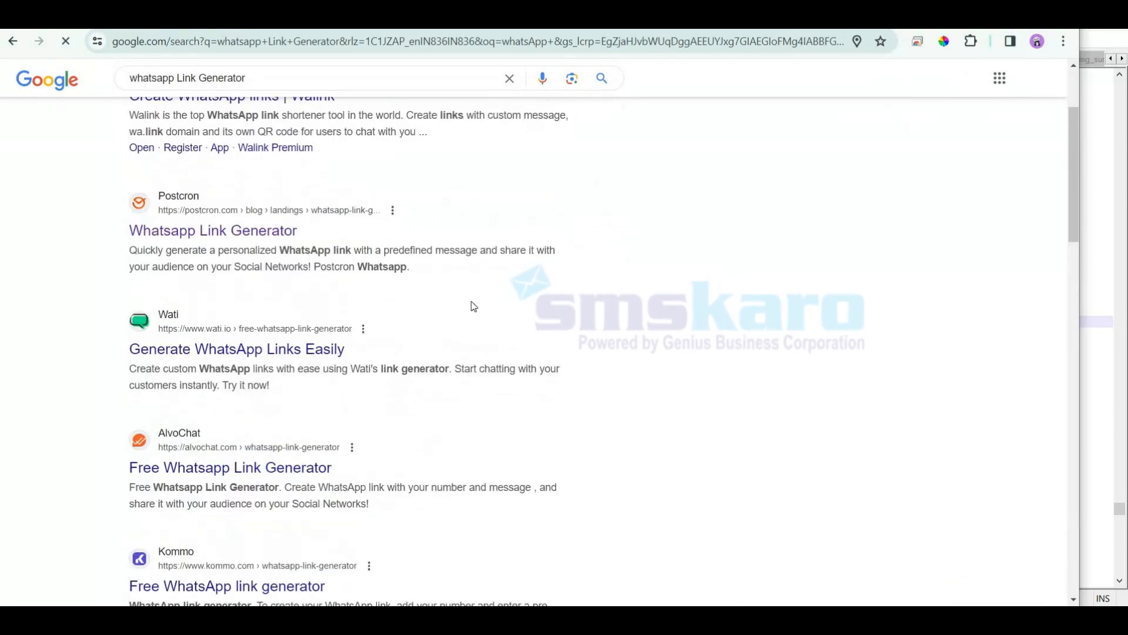
left_click(228, 231)
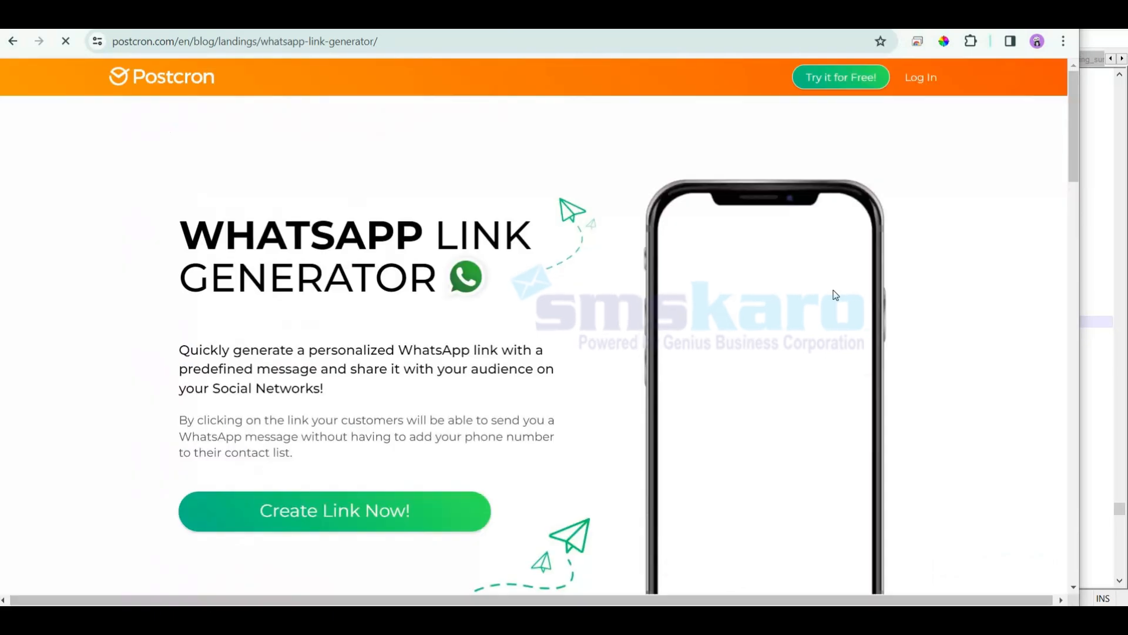
Look over Postcron's WhatsApp link generator page and go to its link creation section.
scroll(315, 382, "down", 2)
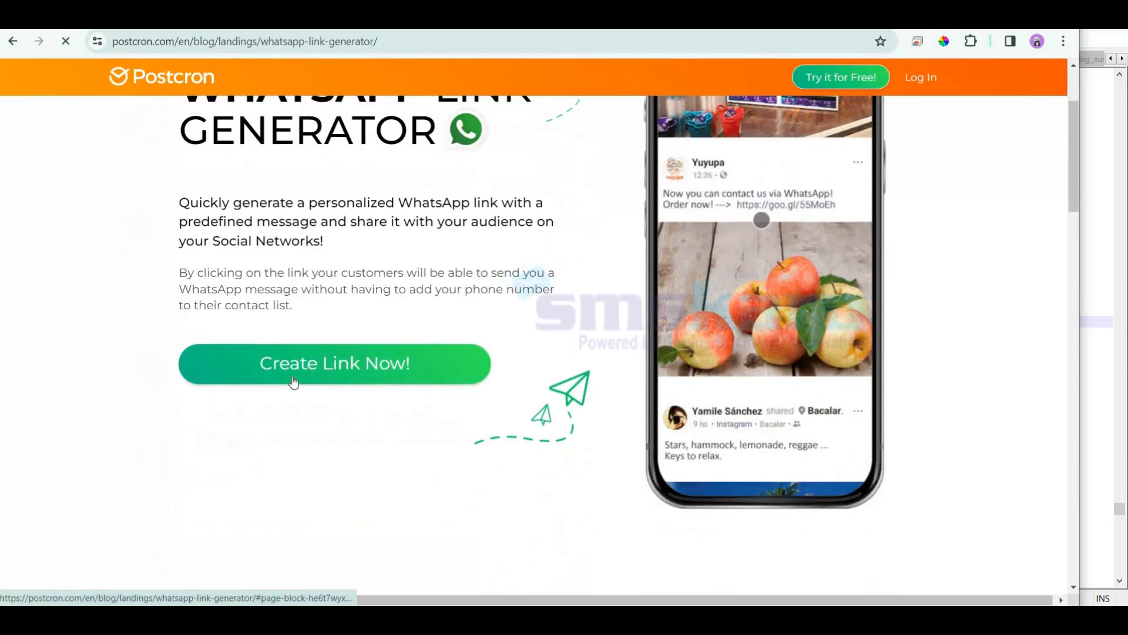
scroll(466, 395, "down", 4)
scroll(345, 229, "up", 2)
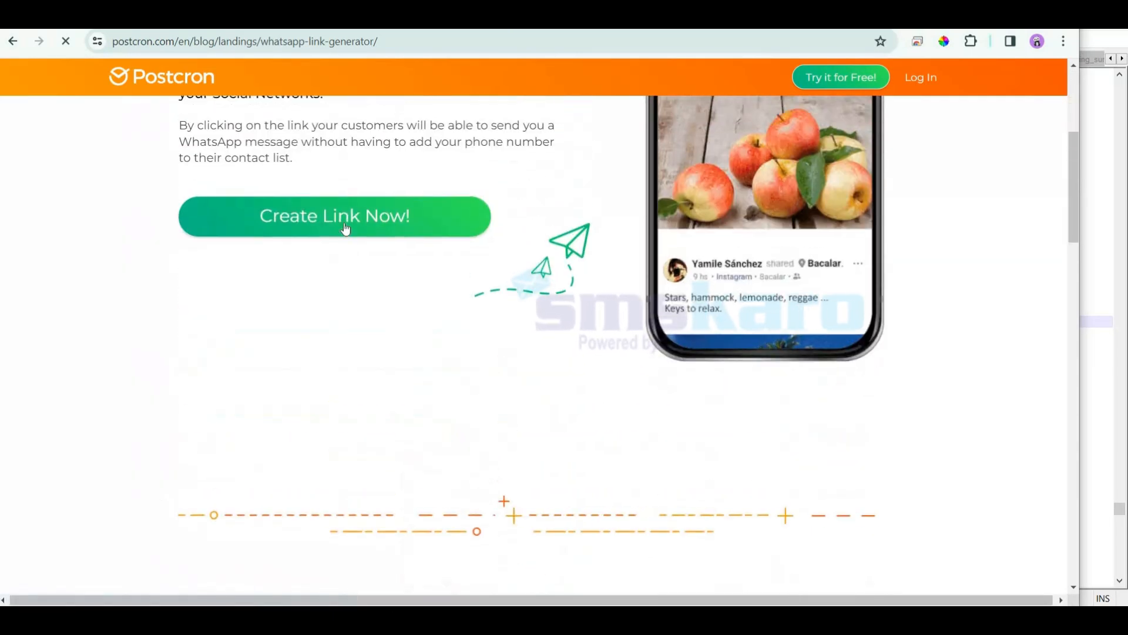
left_click(346, 229)
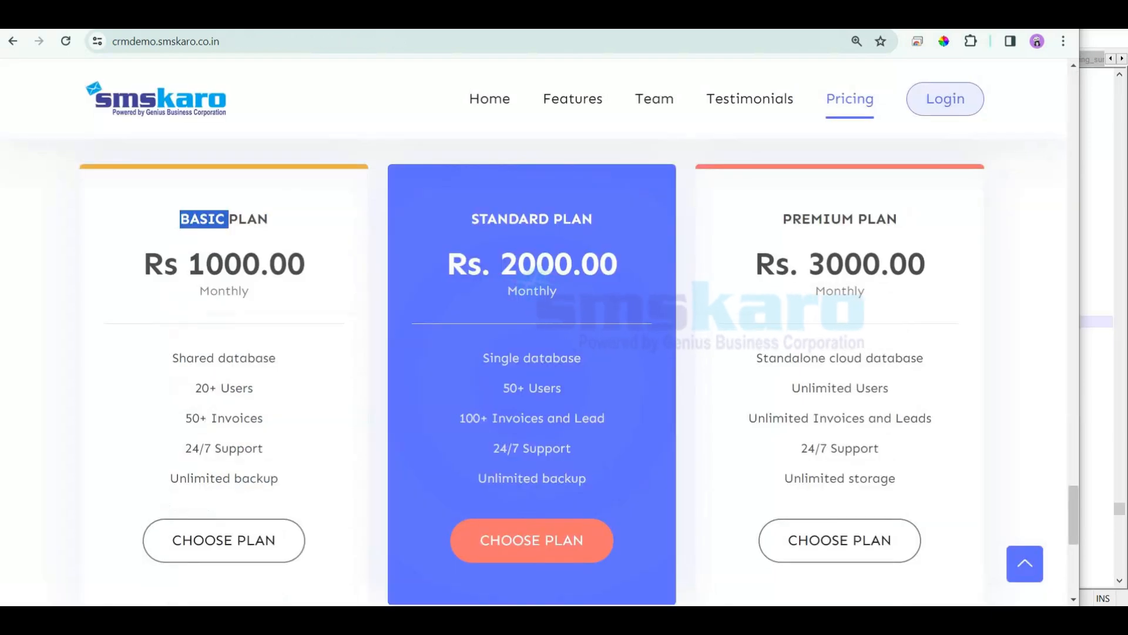
Return to the landing page builder, save the Blaze page again, and dismiss the save notification.
left_click(312, 26)
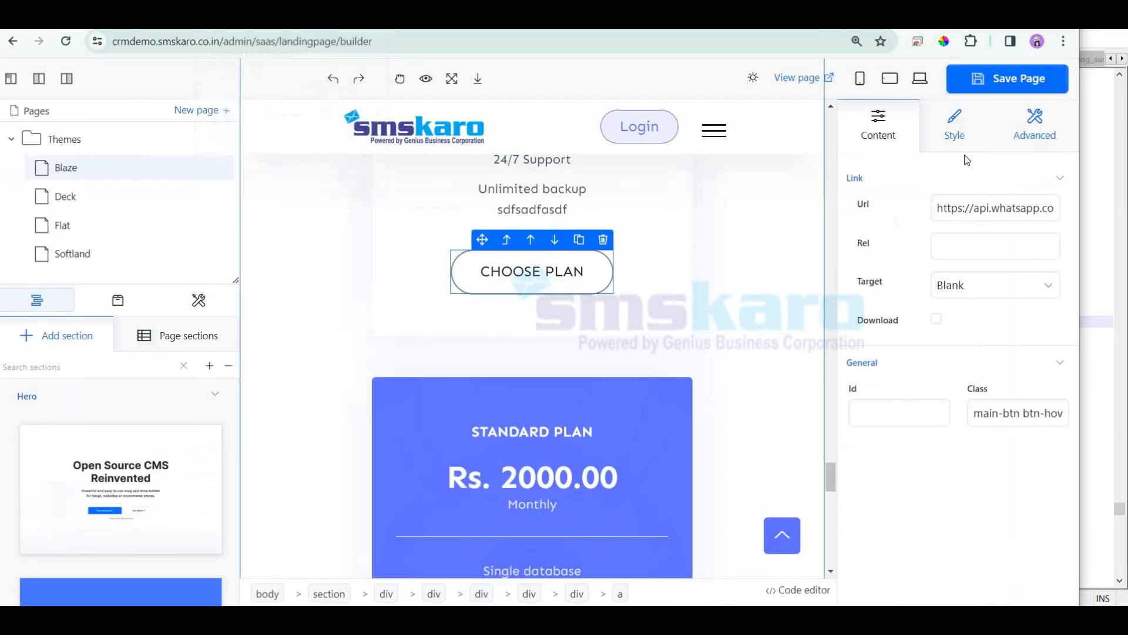
left_click(1001, 87)
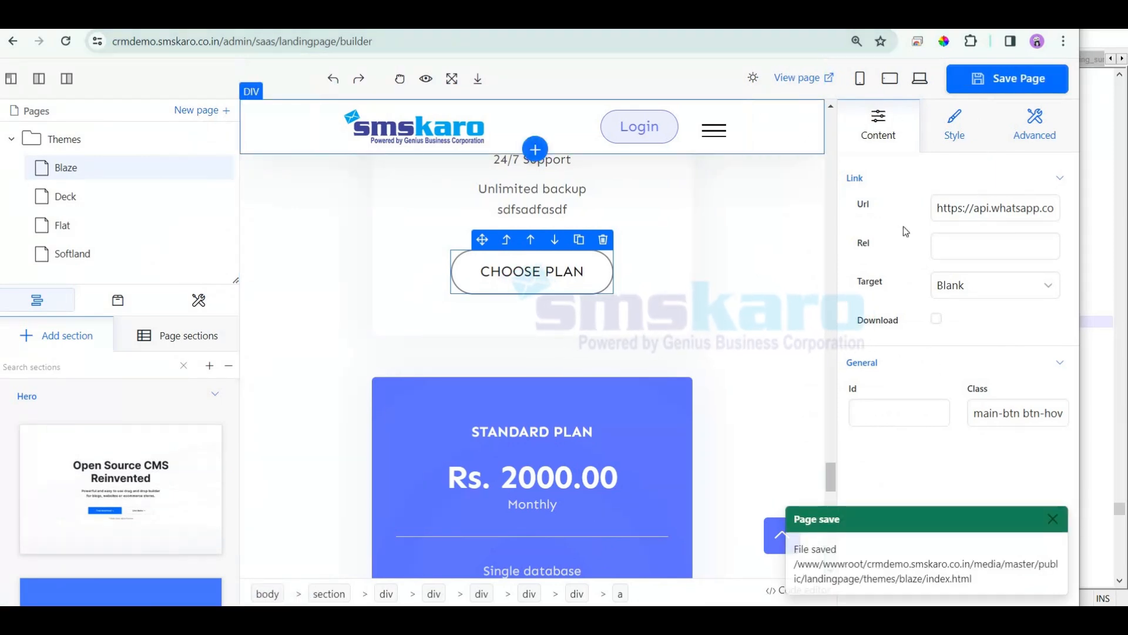
left_click(1057, 522)
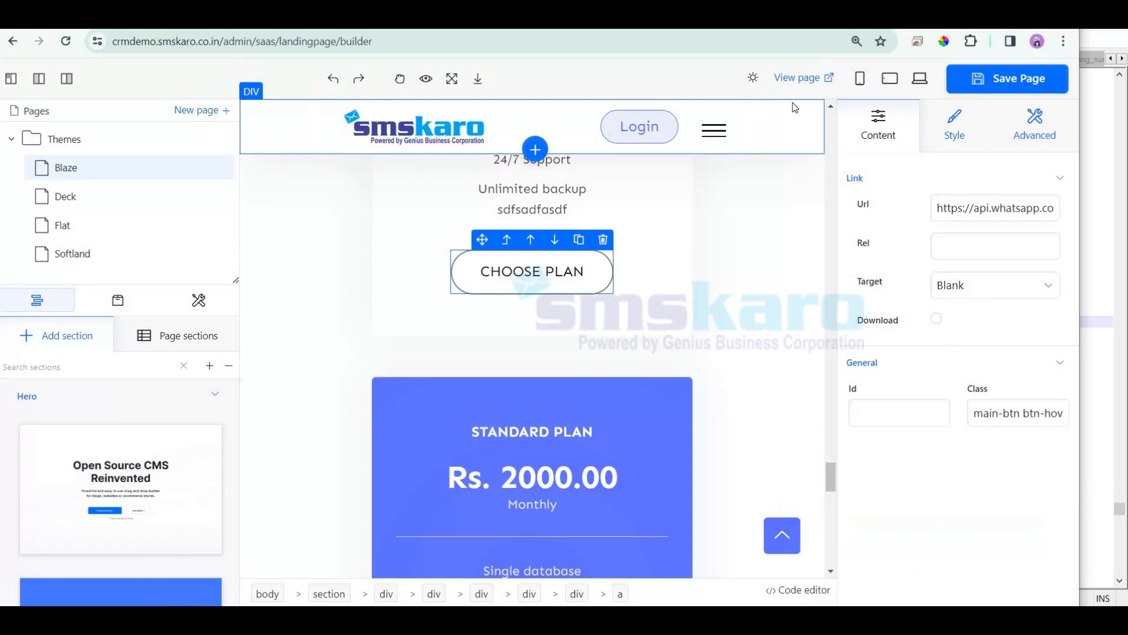
View the published Blaze landing page and follow the Starter plan's CHOOSE PLAN link in the pricing section.
left_click(798, 83)
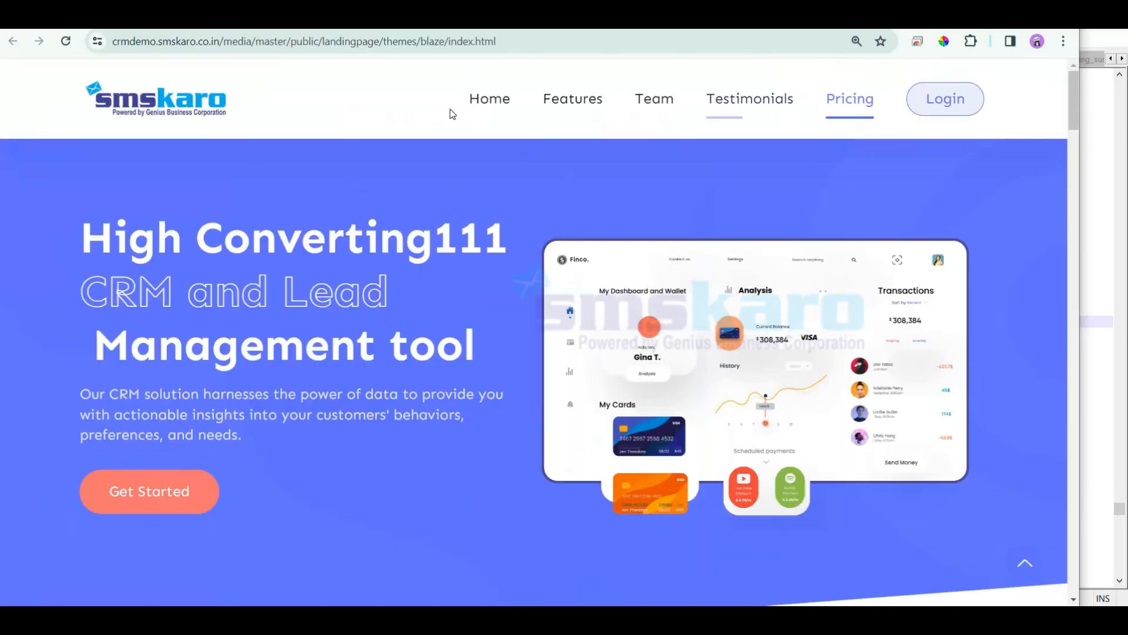
scroll(310, 456, "down", 10)
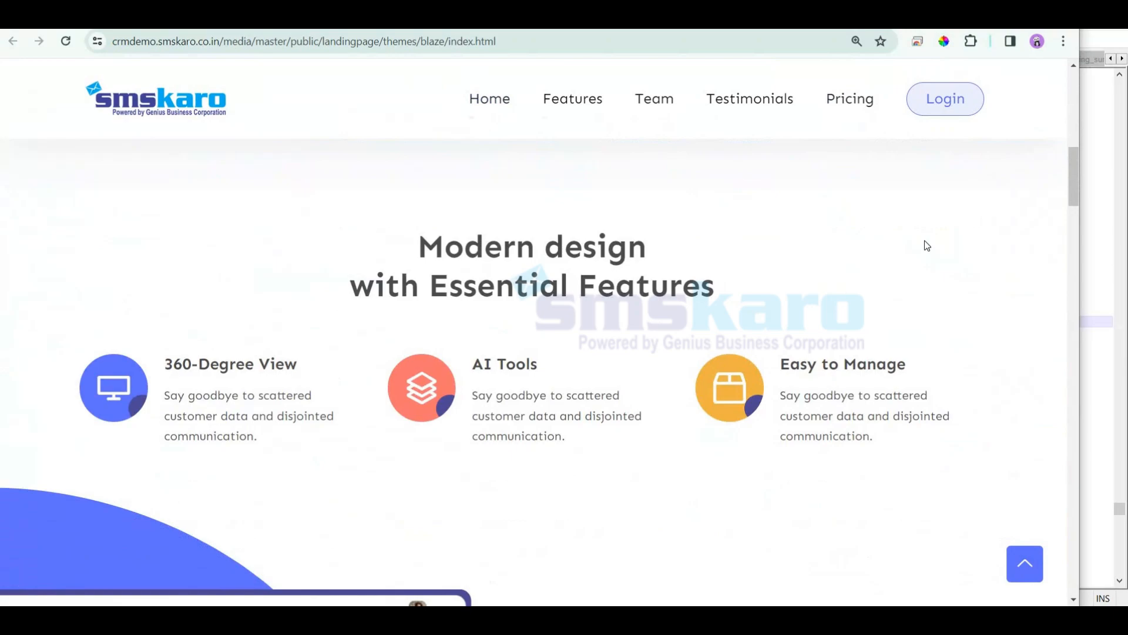
scroll(1063, 382, "down", 15)
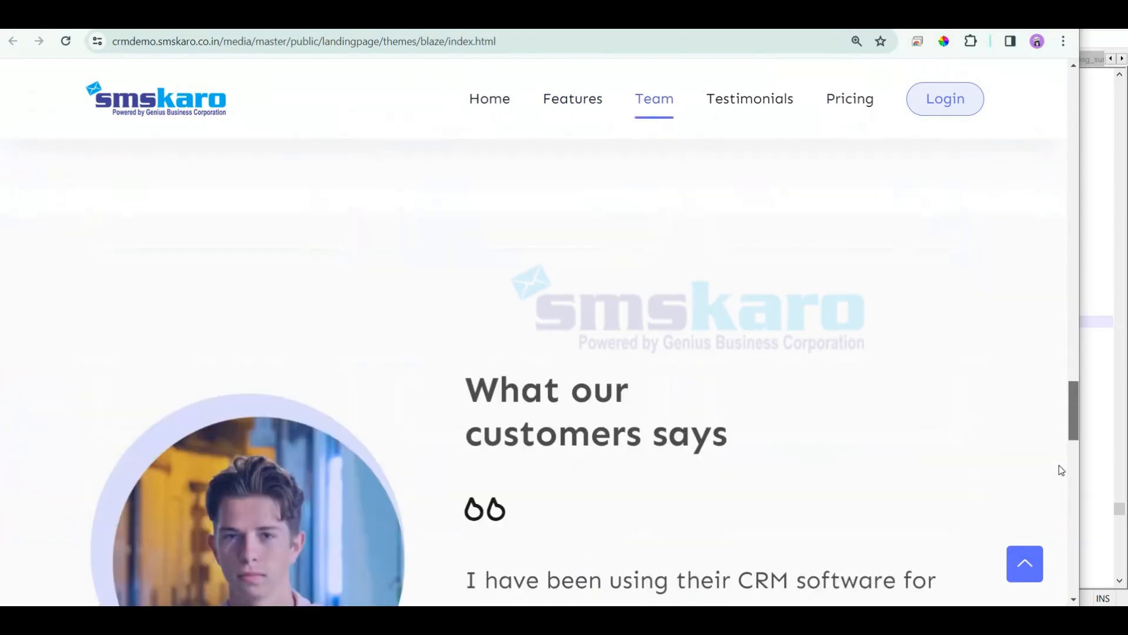
left_click_drag(1043, 526, 1040, 525)
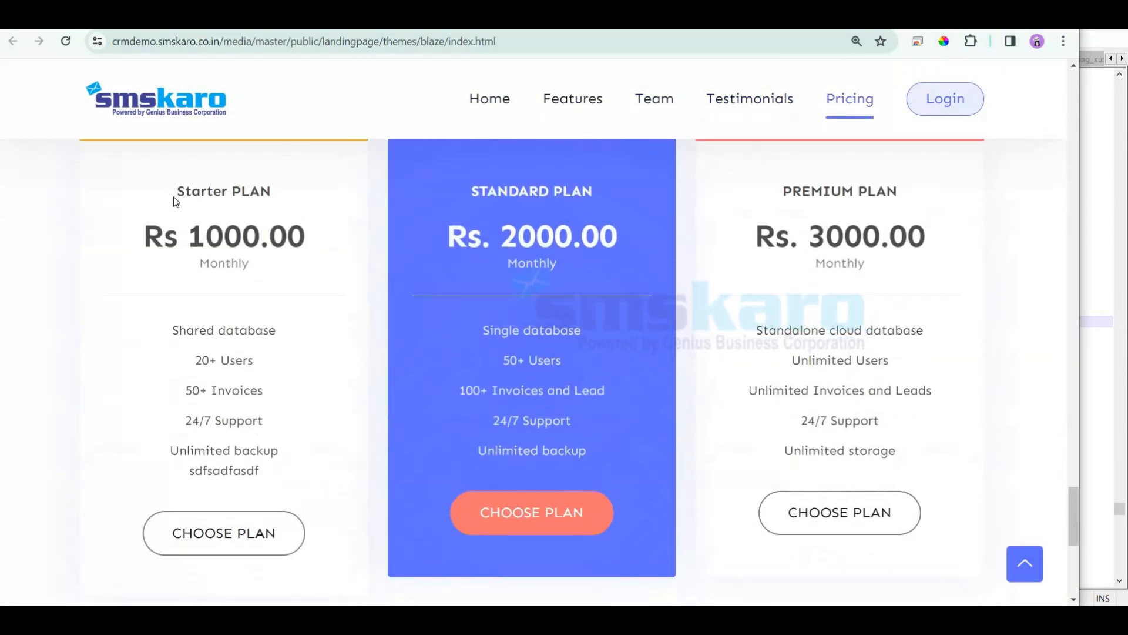
left_click(208, 536)
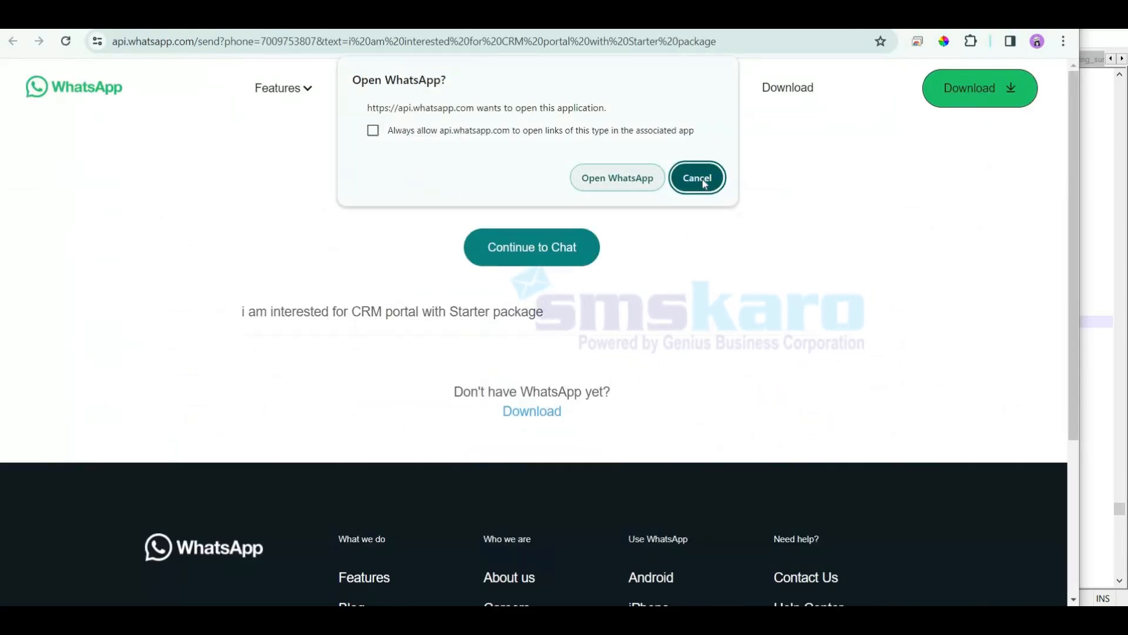
Decline opening the WhatsApp application, check the predefined message and recipient number on the chat page, and close it.
left_click(709, 182)
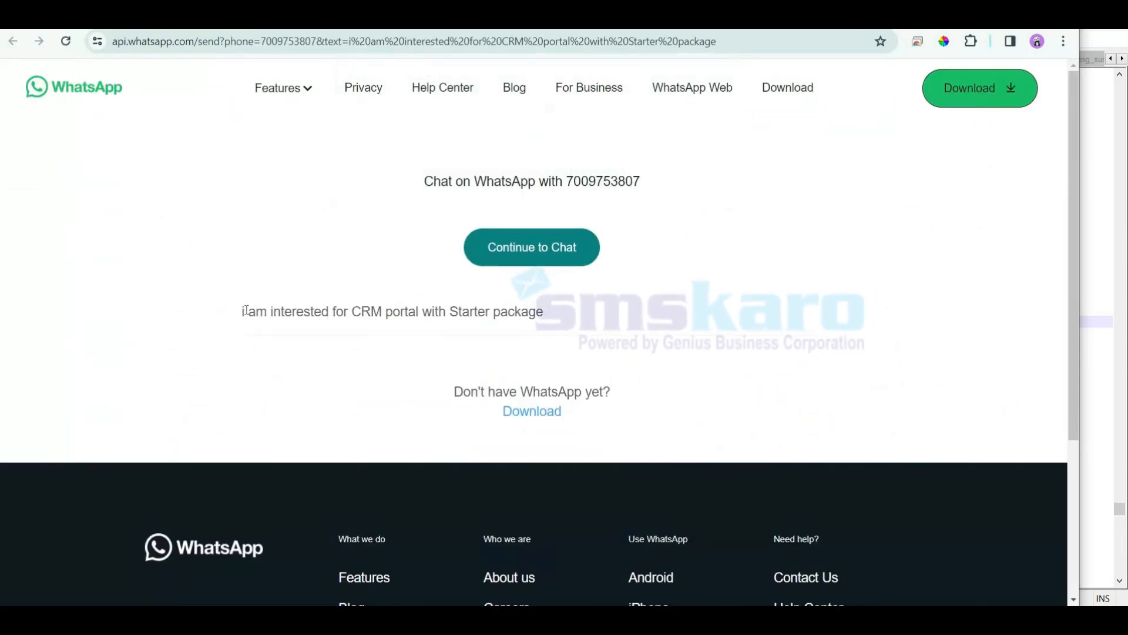
left_click_drag(243, 312, 616, 308)
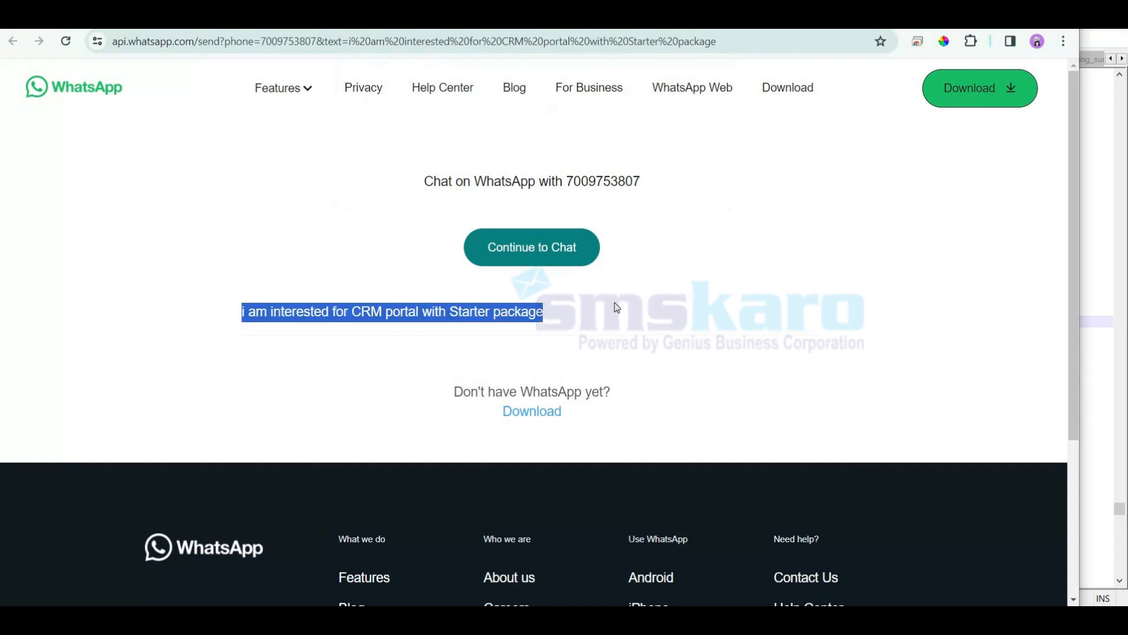
double_click(641, 182)
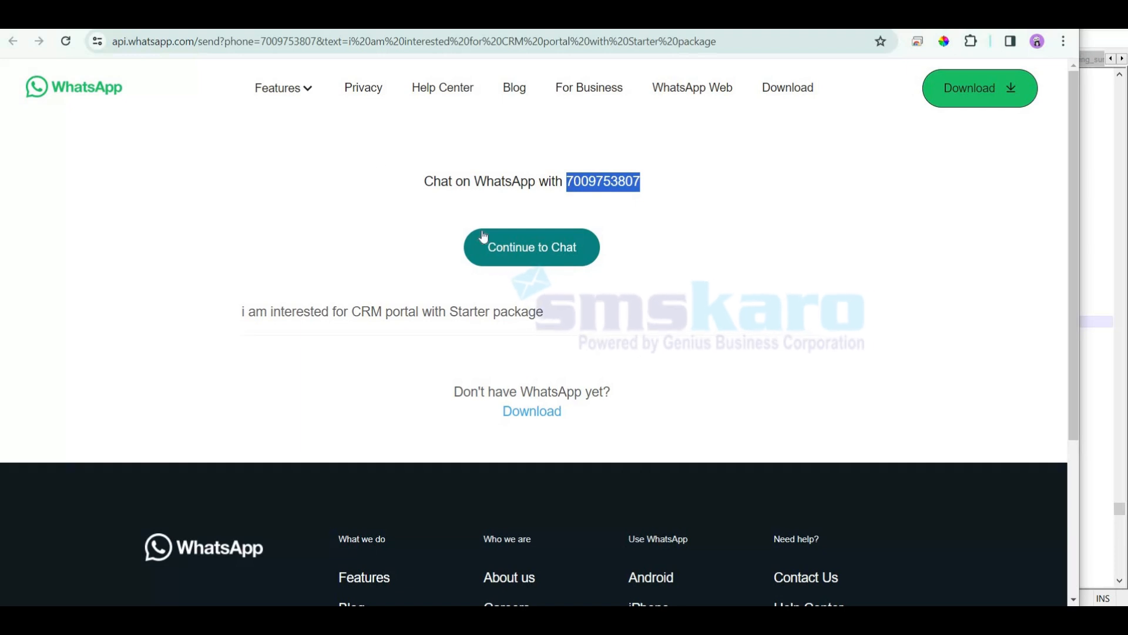
key("ctrl+w")
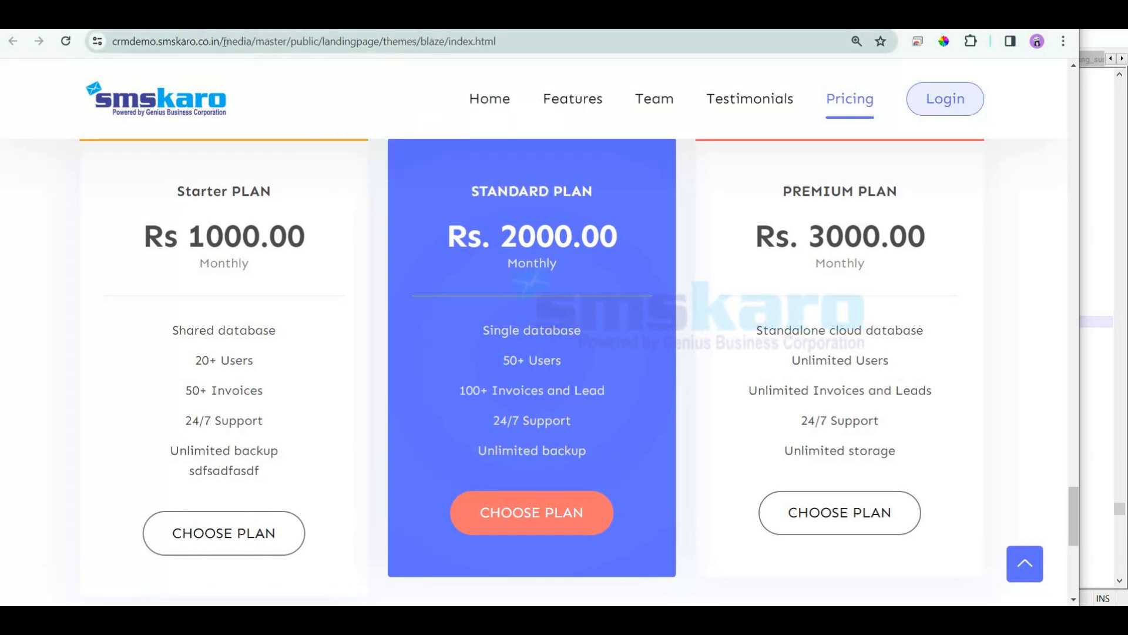
Go to the CRM's admin dashboard, open the SaaS packages list, and copy the starter package's signup link.
left_click_drag(222, 41, 600, 41)
type("admin")
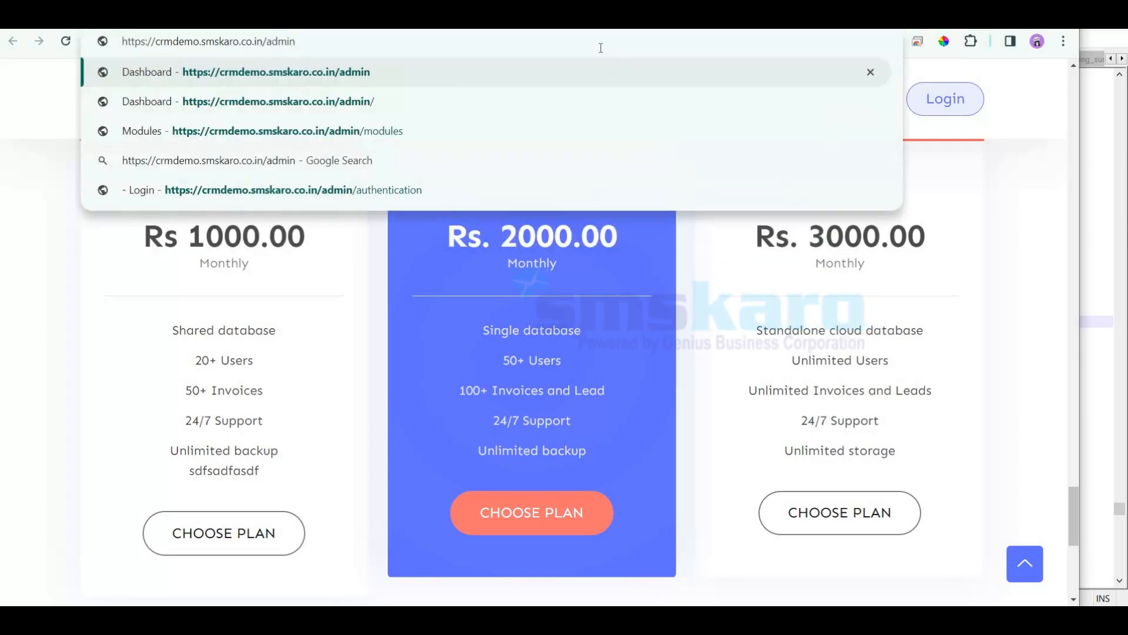
key("Return")
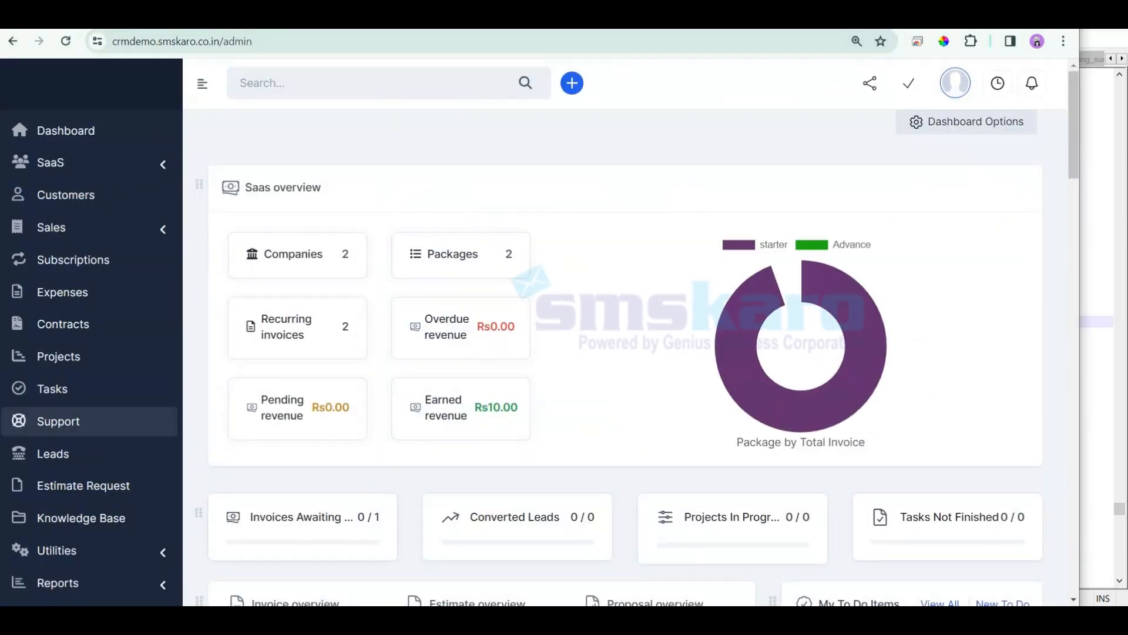
left_click(76, 165)
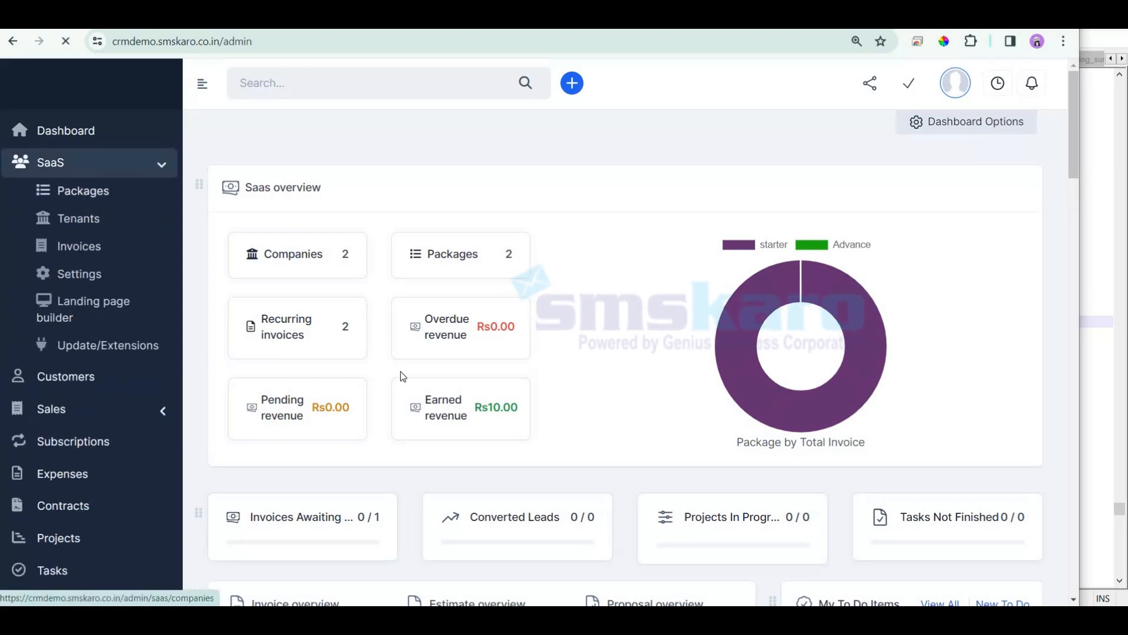
scroll(398, 411, "down", 4)
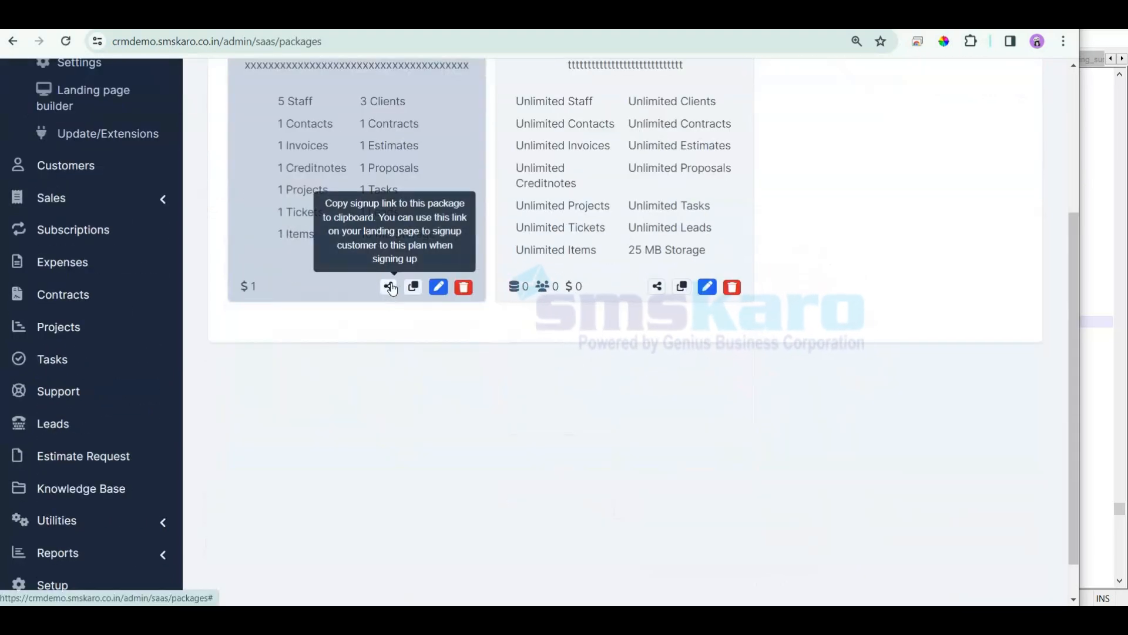
left_click(390, 288)
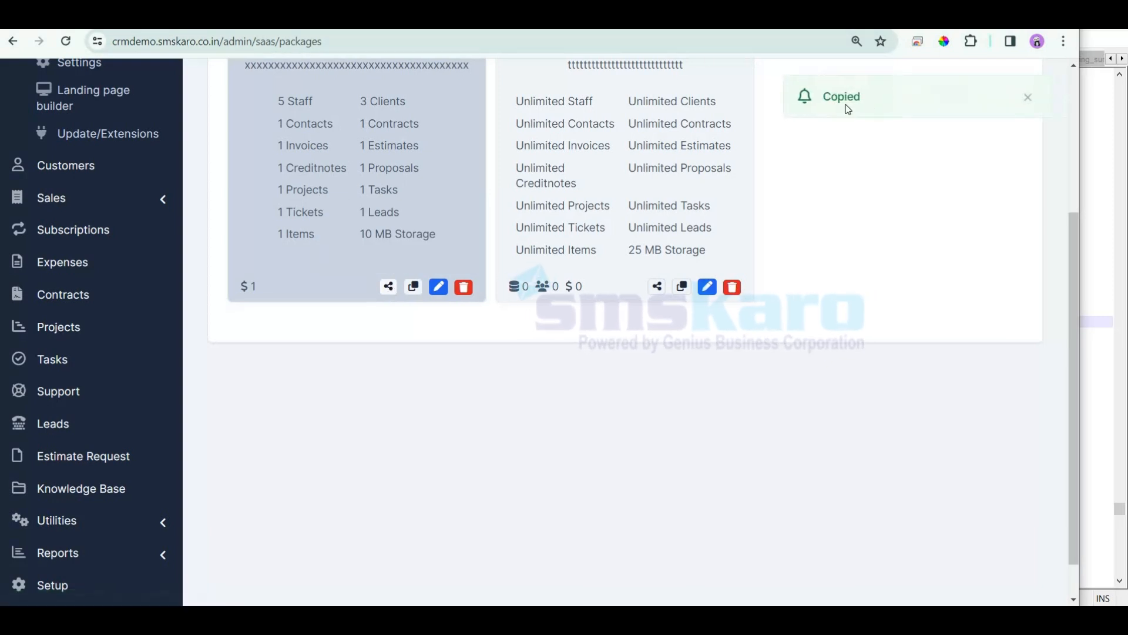
Open the copied starter signup link in a new browser tab to check its registration page.
key("ctrl+t")
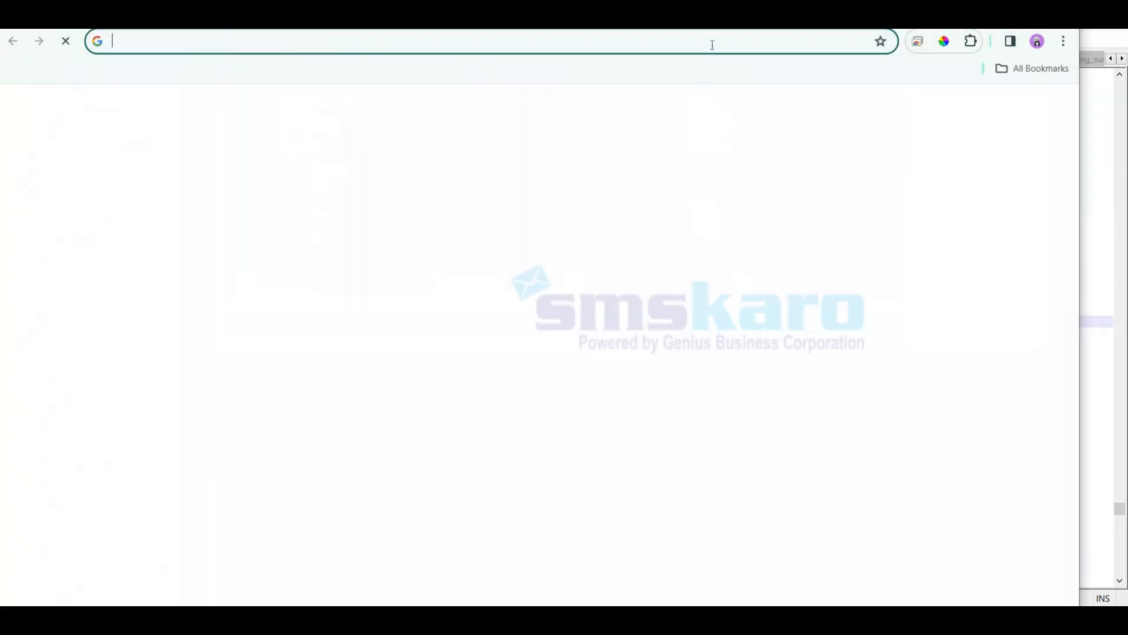
left_click(711, 44)
key("ctrl+v")
key("Return")
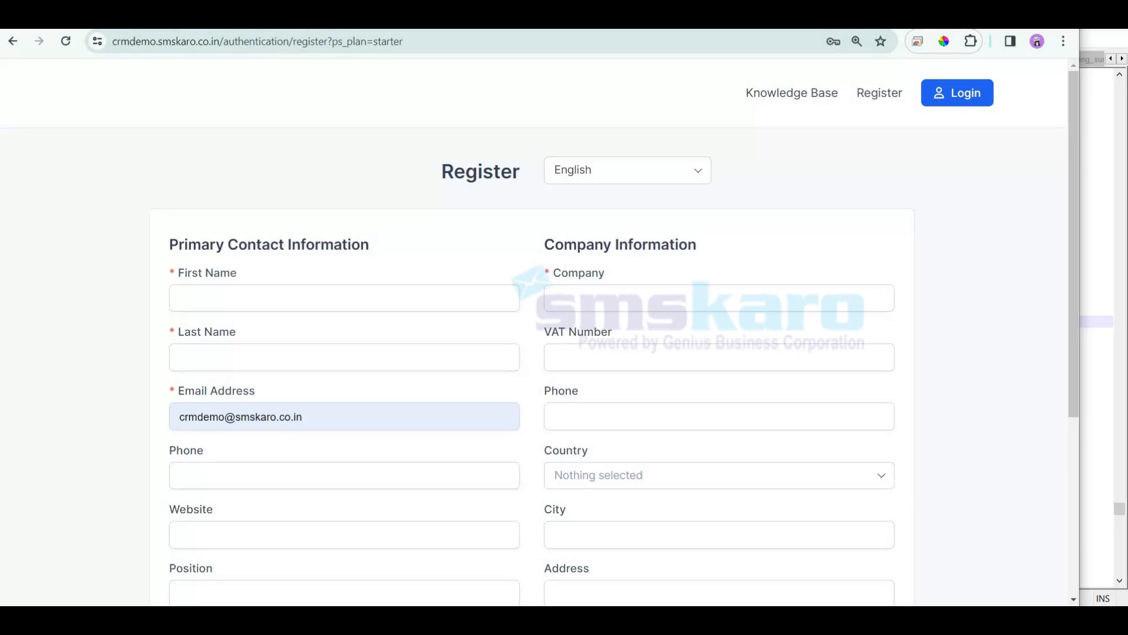
Return to the SaaS packages list and copy the Advance package's signup link.
left_click(276, 20)
scroll(658, 364, "up", 1)
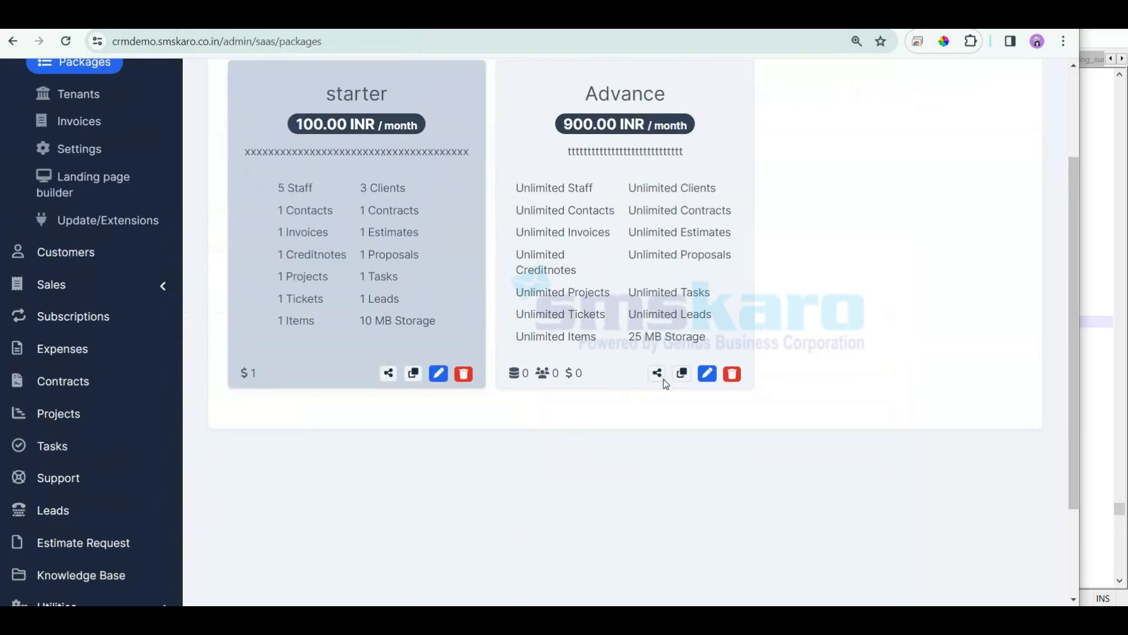
scroll(664, 382, "up", 3)
triple_click(691, 236)
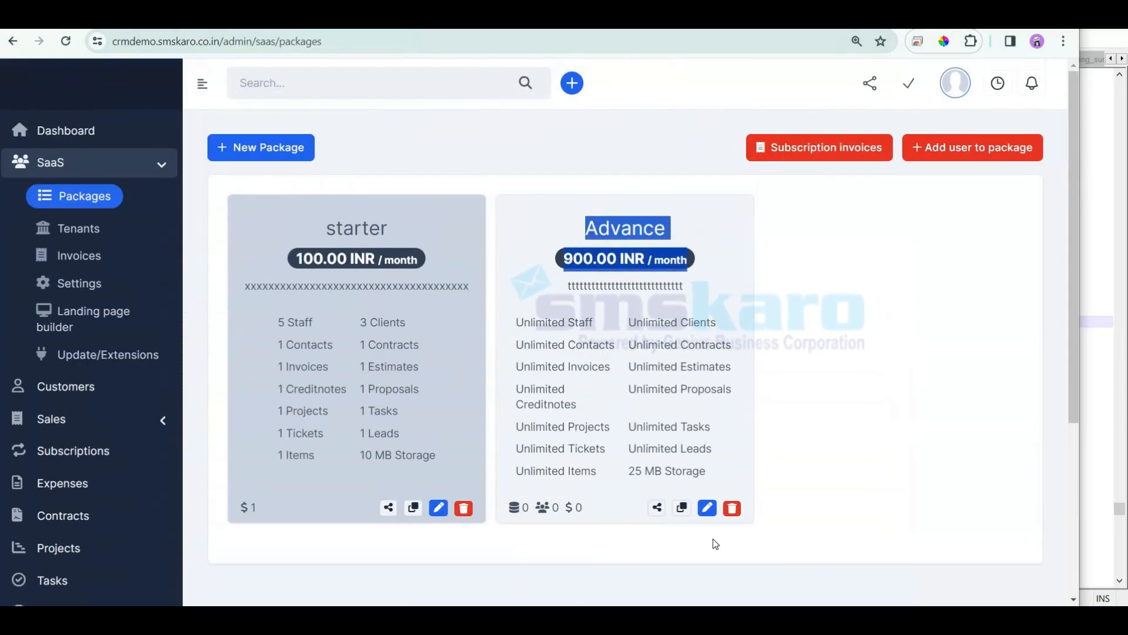
left_click(660, 515)
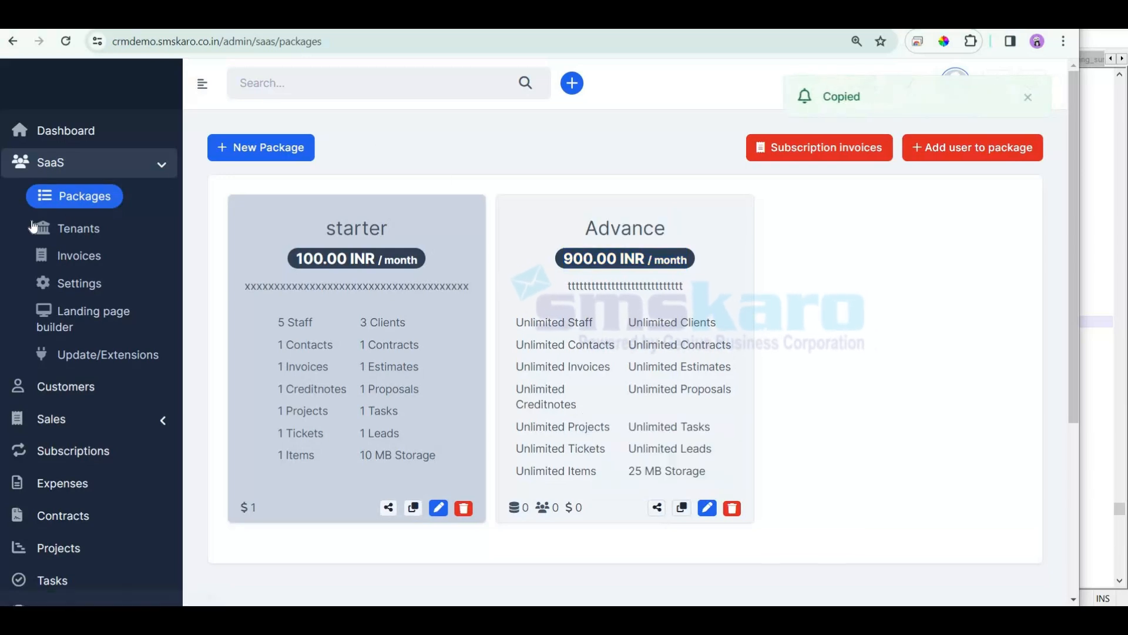
In the landing page builder, replace the Standard plan's CHOOSE PLAN link URL with the copied Advance signup link.
left_click(91, 312)
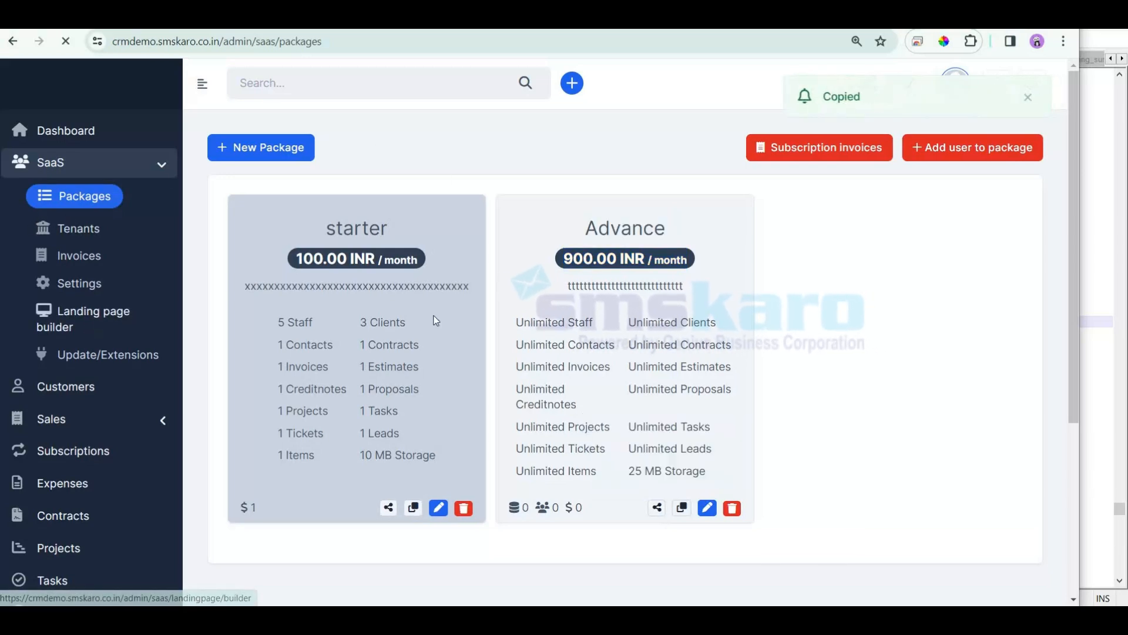
scroll(589, 430, "down", 5)
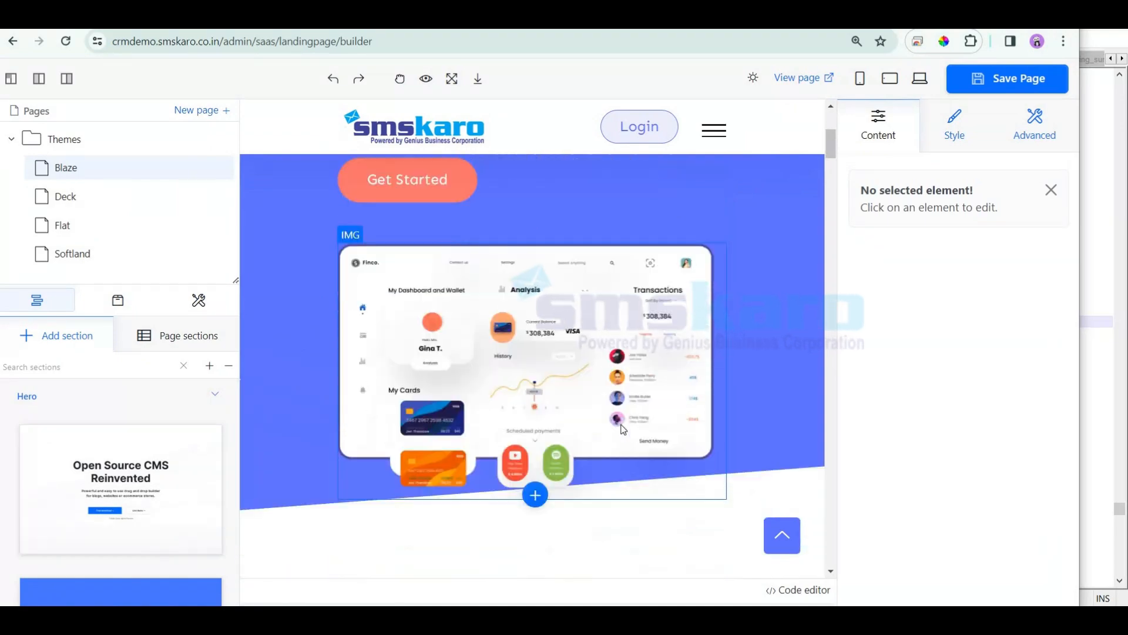
scroll(623, 430, "down", 5)
left_click_drag(833, 179, 803, 499)
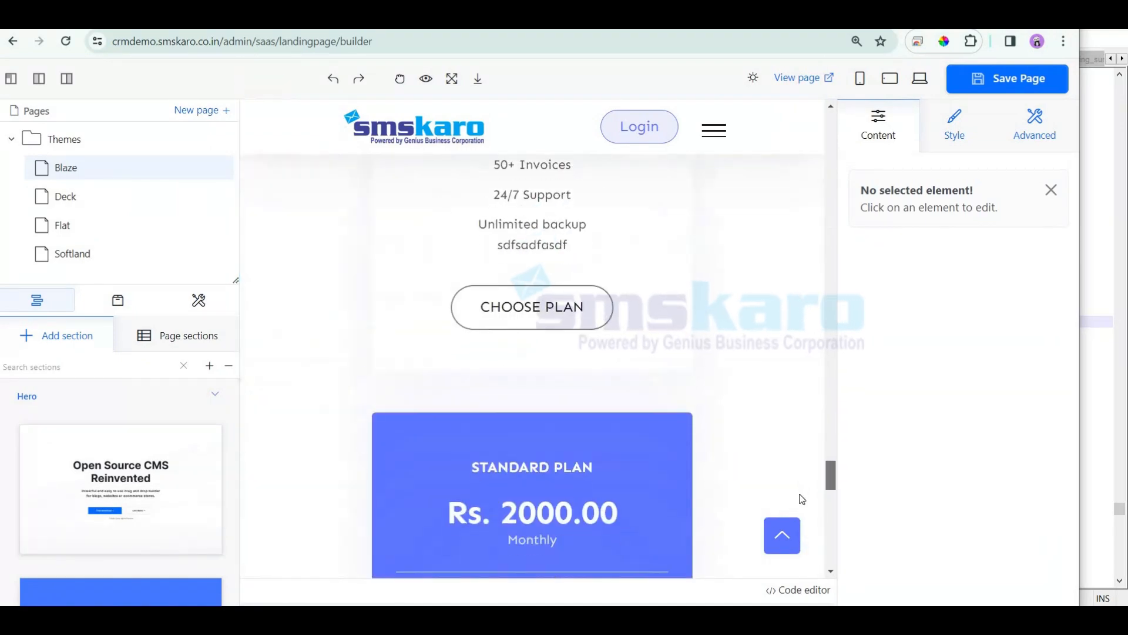
scroll(802, 499, "down", 5)
left_click(534, 492)
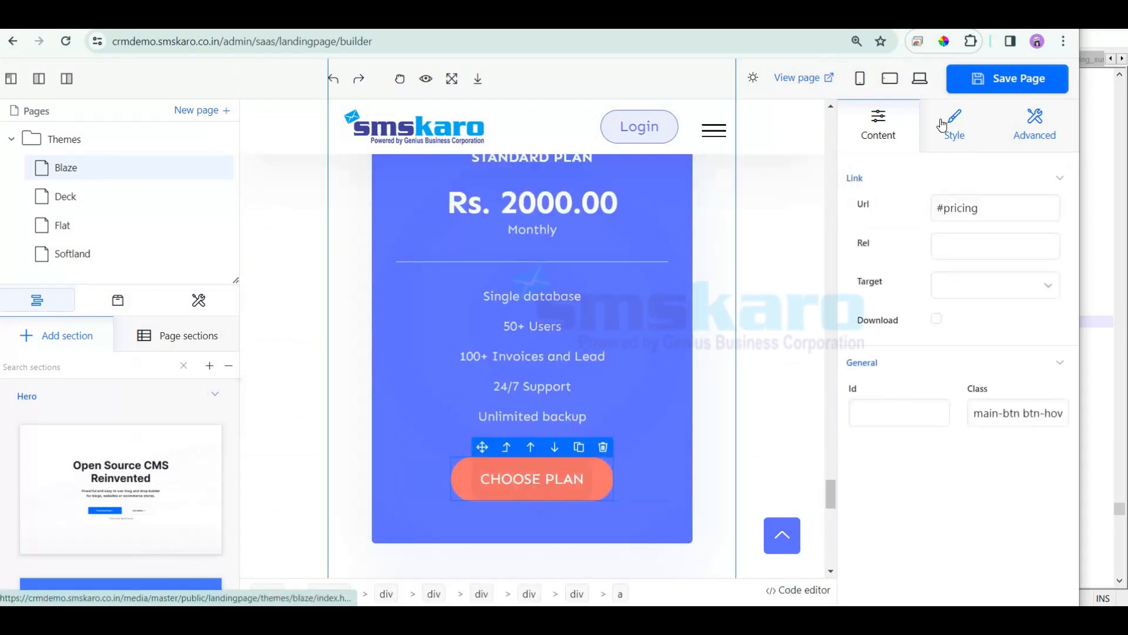
left_click_drag(985, 209, 873, 217)
key("ctrl+v")
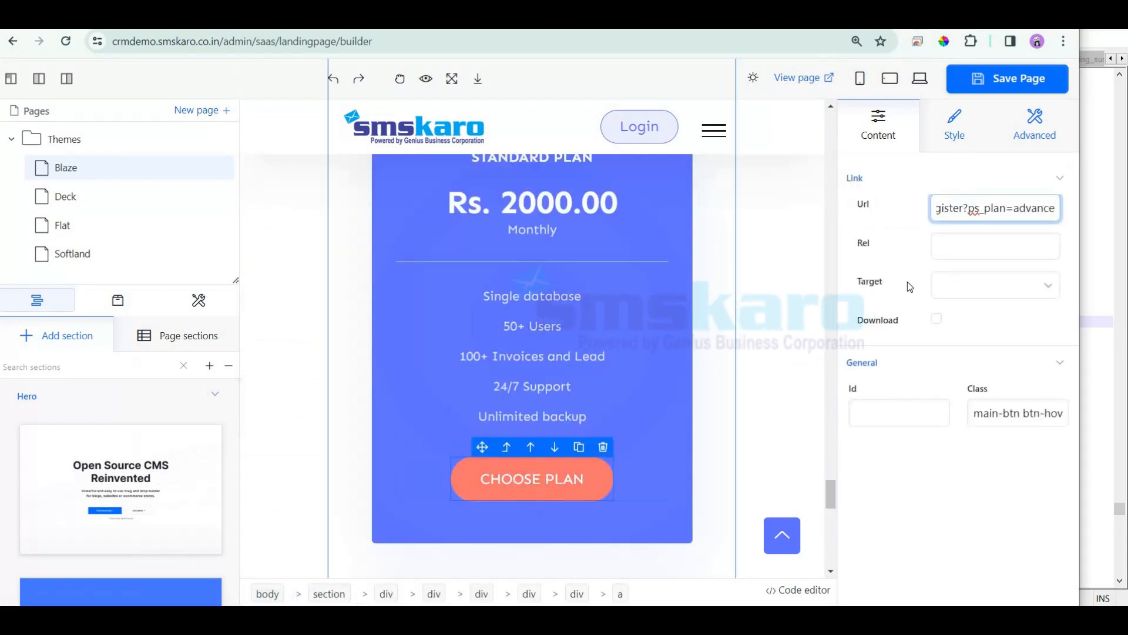
Save the Blaze landing page and open its published version.
left_click(1027, 87)
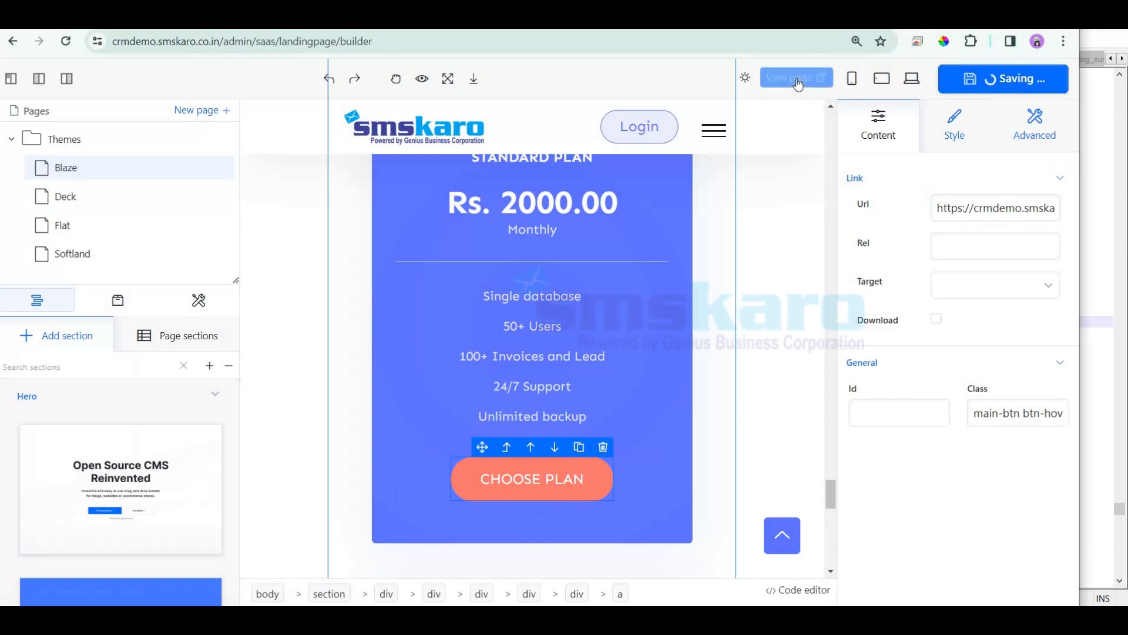
left_click(814, 81)
left_click(674, 134)
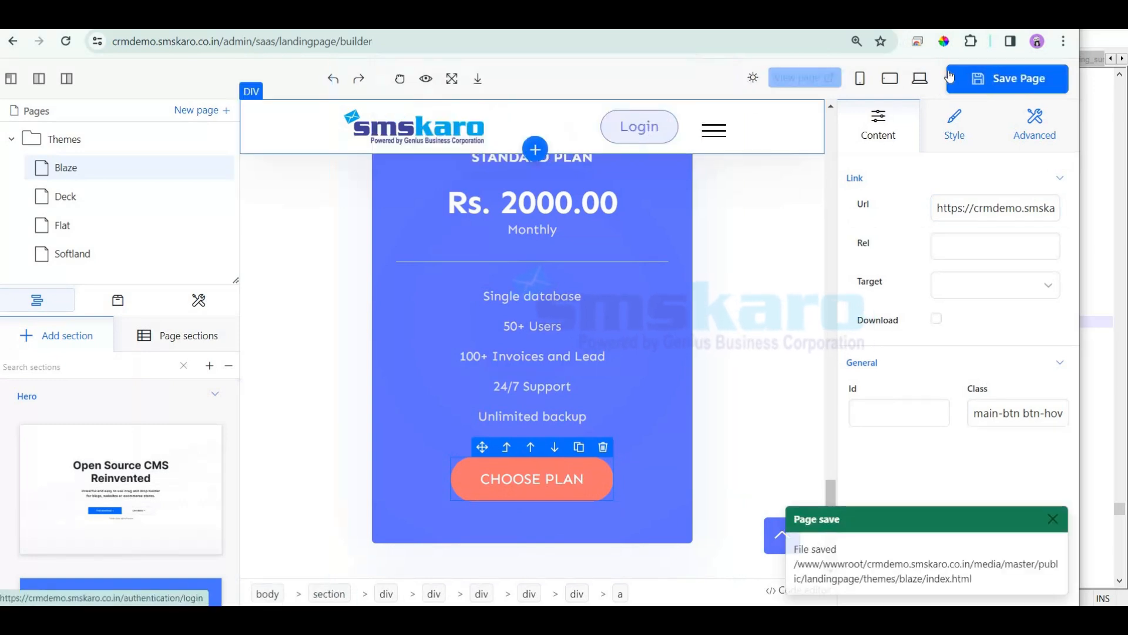
left_click(1014, 78)
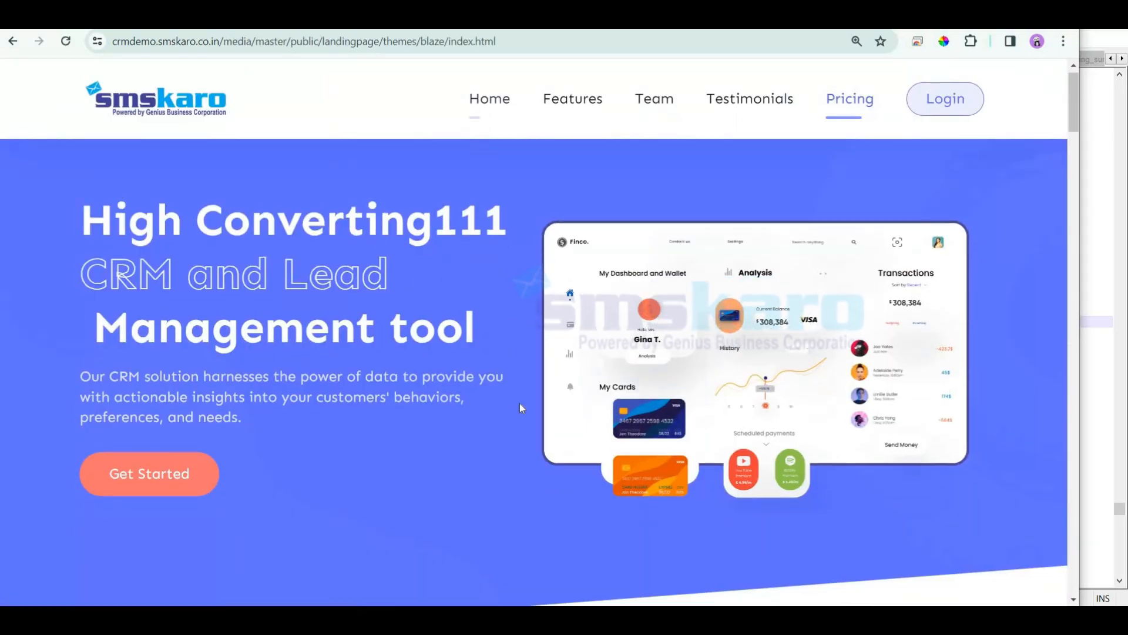
Test the Starter plan's CHOOSE PLAN link on the published page, decline opening the WhatsApp application, and close the chat page.
scroll(1049, 154, "down", 8)
scroll(1070, 256, "down", 20)
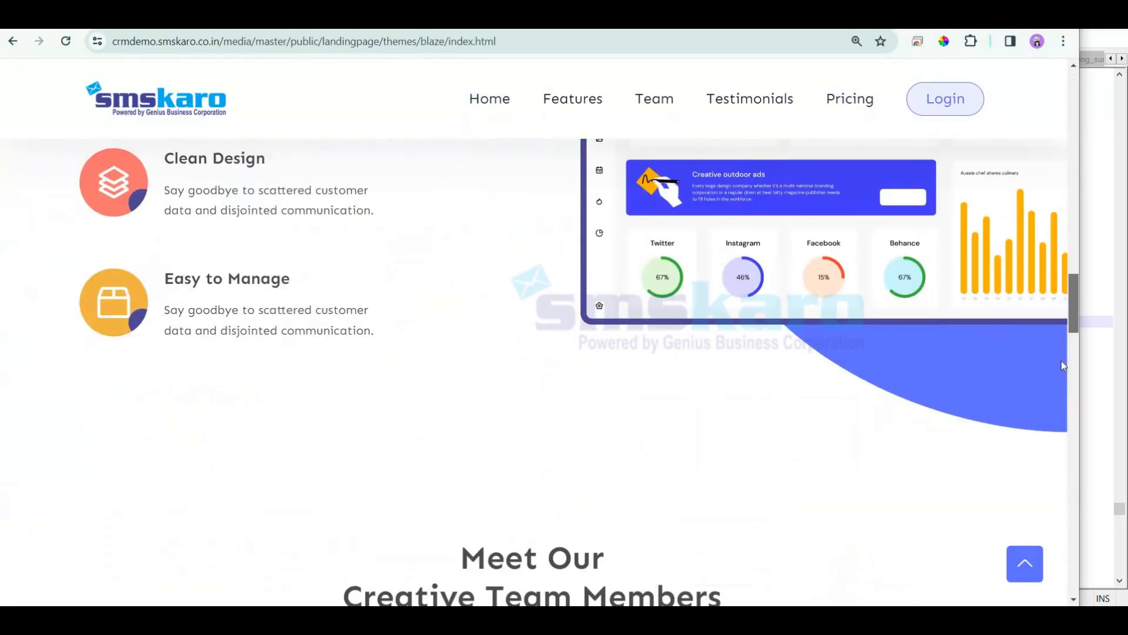
scroll(1049, 529, "down", 7)
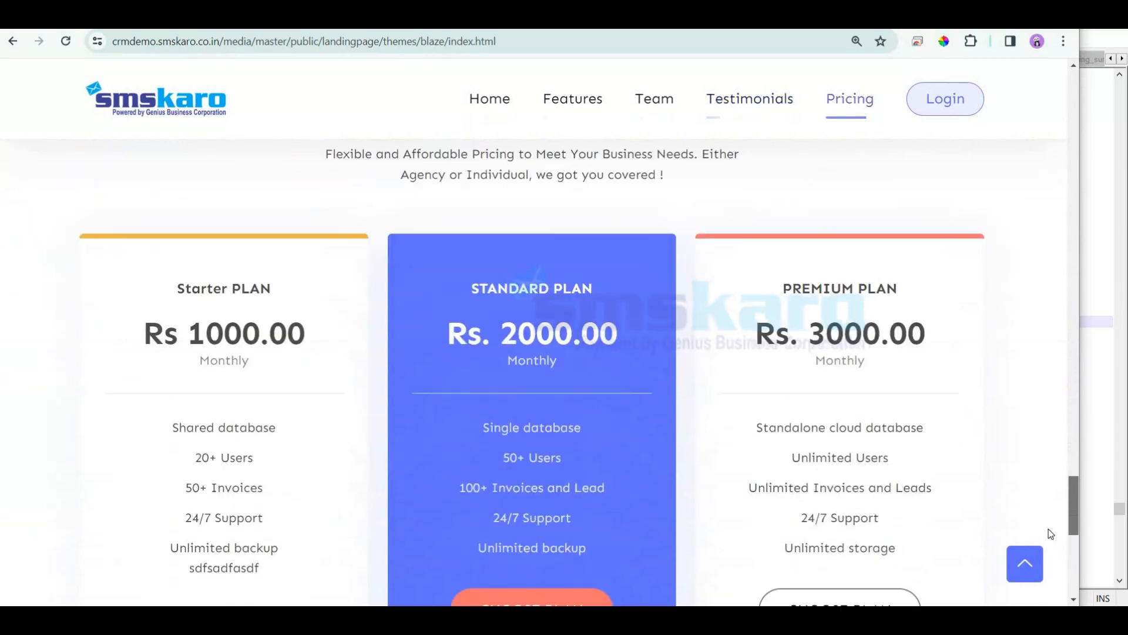
scroll(224, 296, "up", 1)
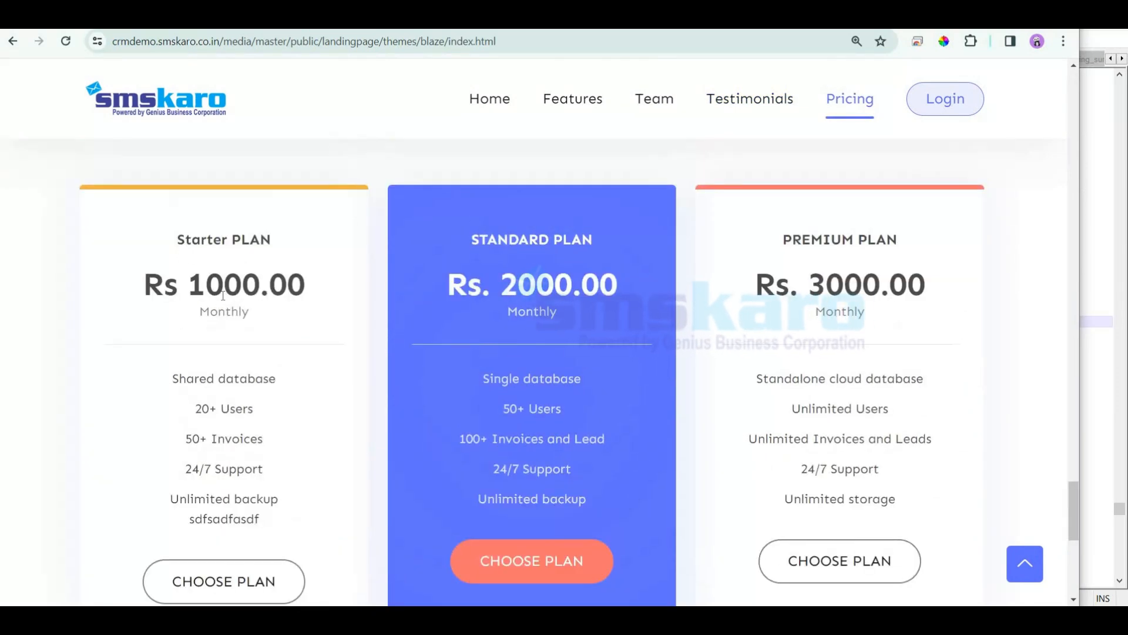
left_click(230, 596)
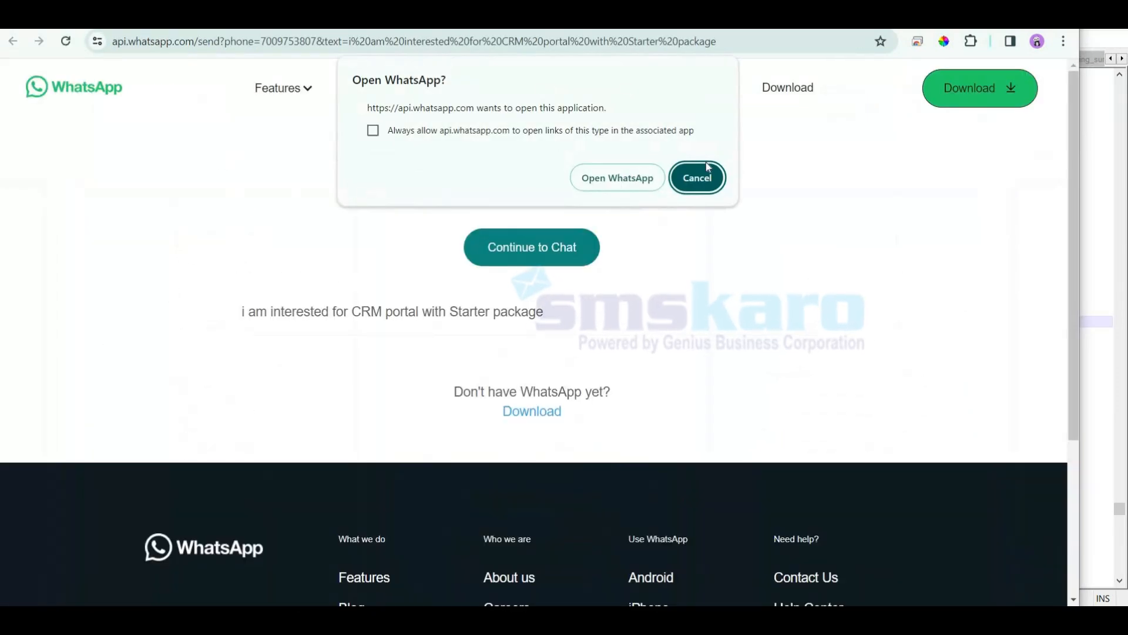
left_click(699, 176)
right_click(365, 226)
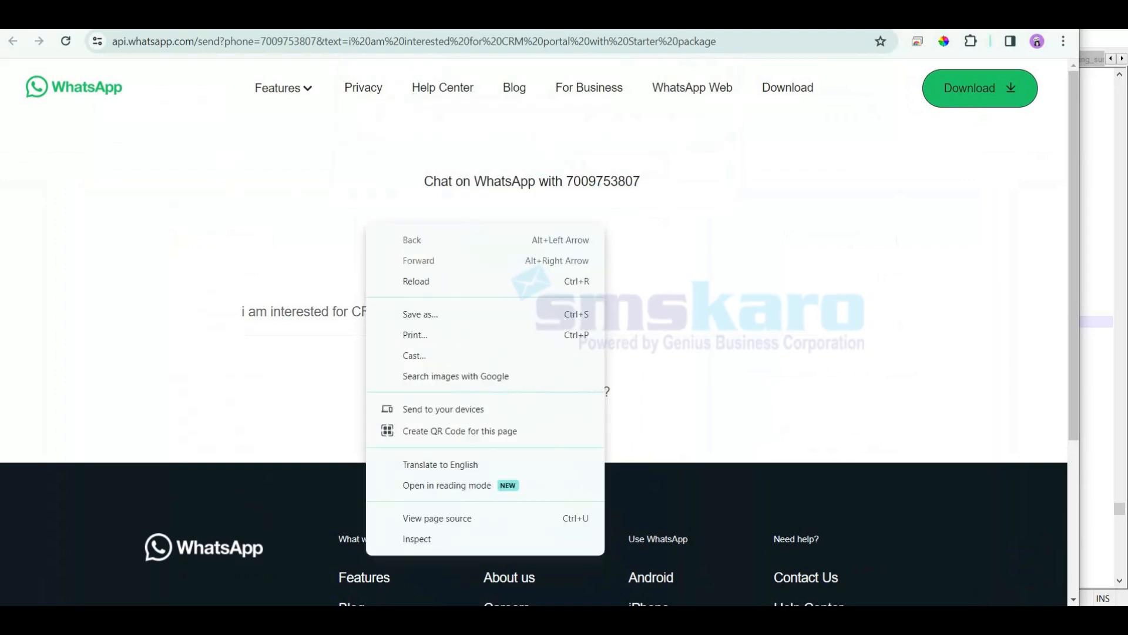
key("ctrl+w")
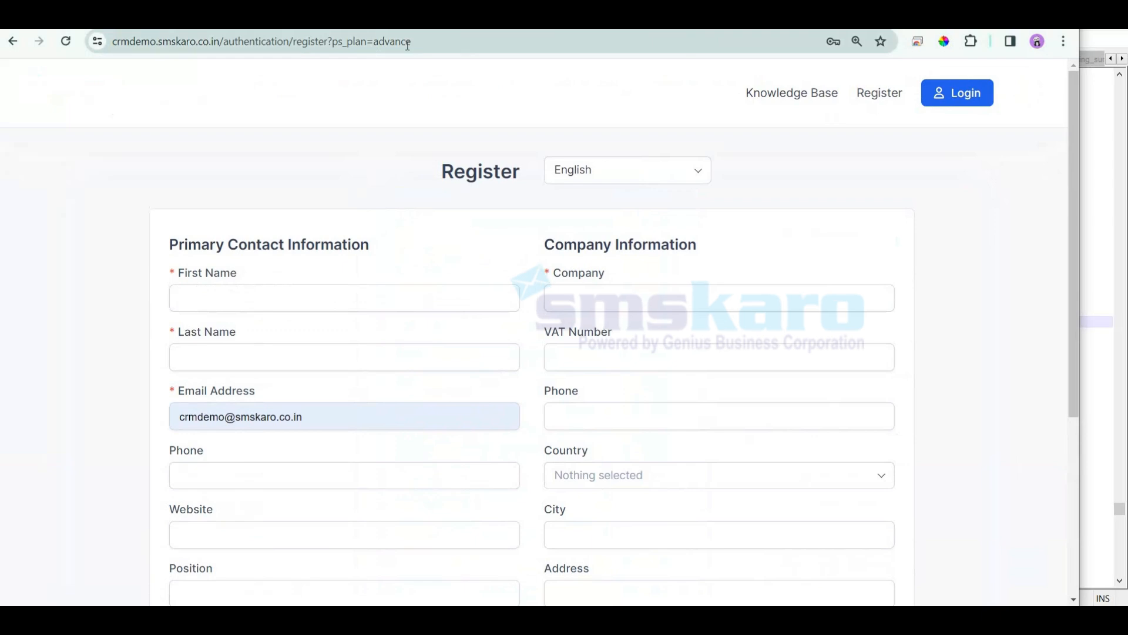
Check the plan parameter in the Standard plan link's registration address and look over the registration form.
double_click(407, 43)
scroll(675, 403, "down", 5)
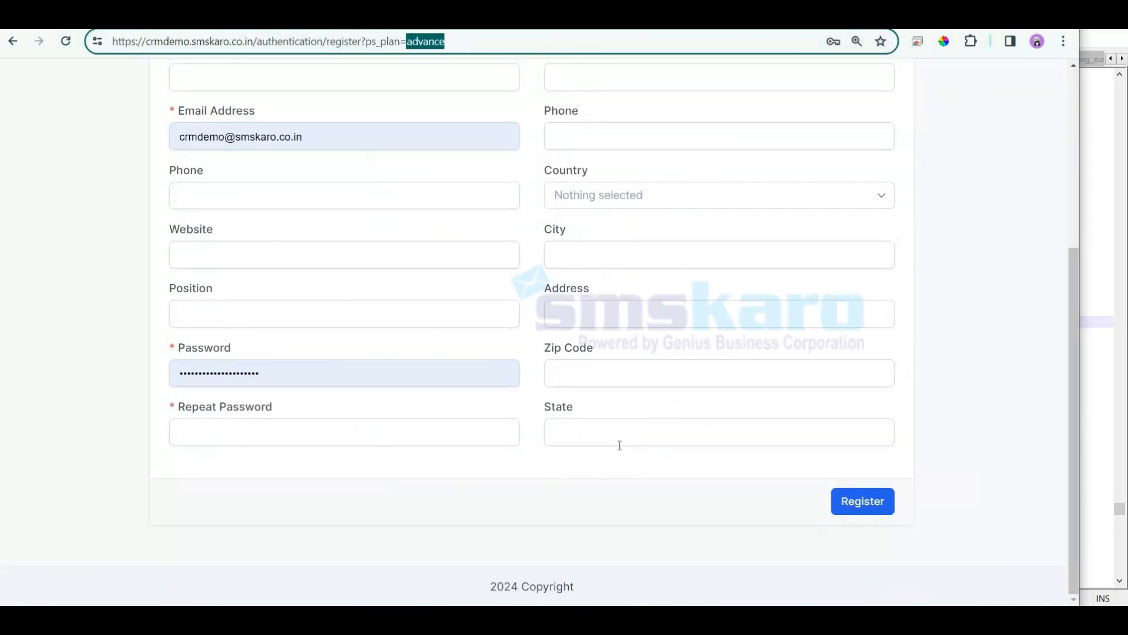
scroll(620, 445, "up", 5)
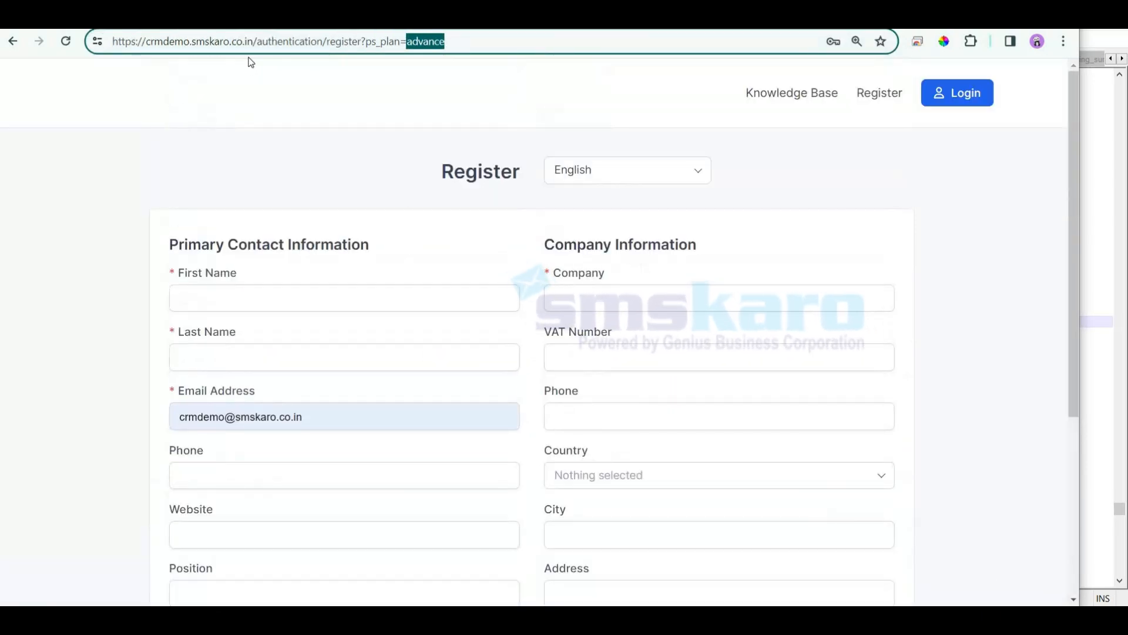
Go back from the registration form to the published landing page and look over its pricing plans.
right_click(354, 105)
left_click(391, 118)
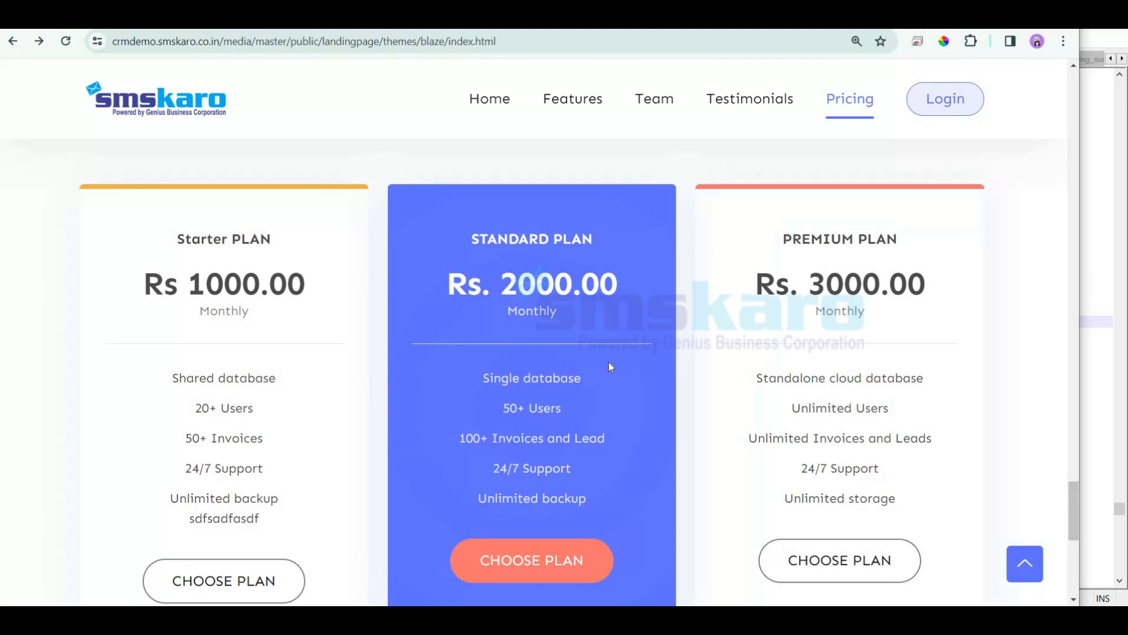
scroll(609, 361, "down", 4)
scroll(564, 412, "up", 7)
scroll(535, 476, "down", 6)
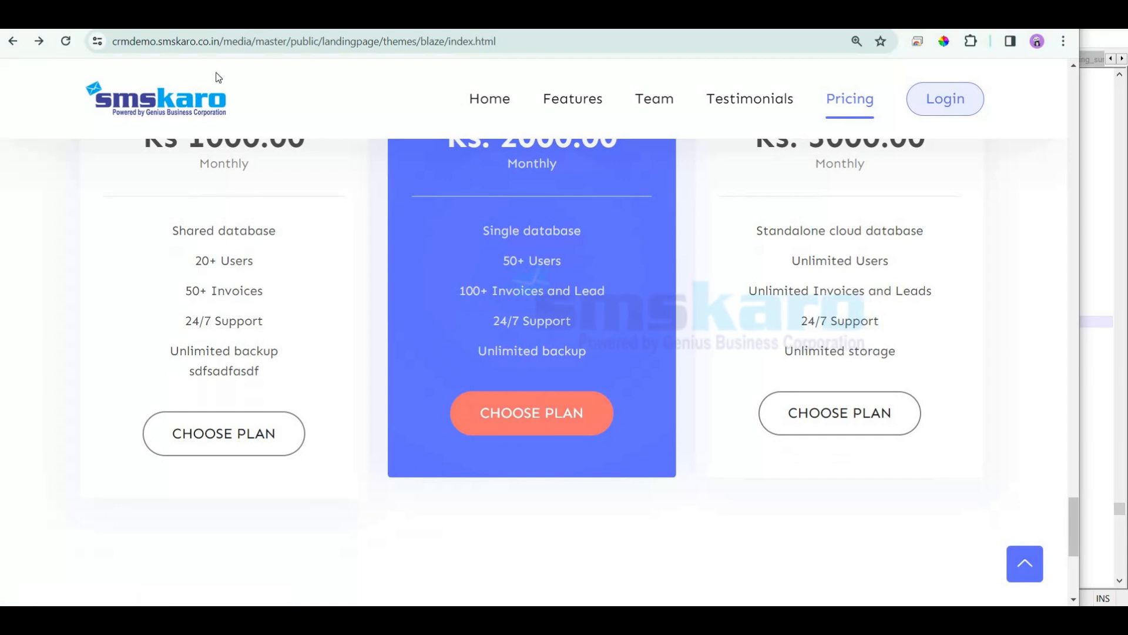
Go to crmdemo.smskaro.co.in/admin and open the Customers settings in the CRM setup.
left_click_drag(217, 43, 572, 45)
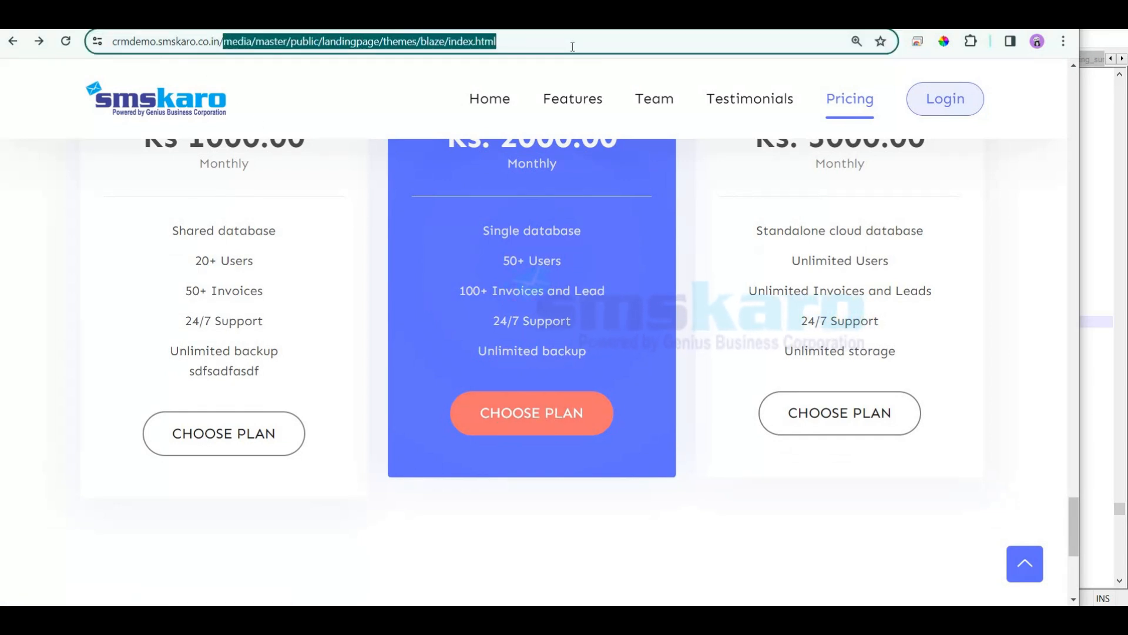
type("admin")
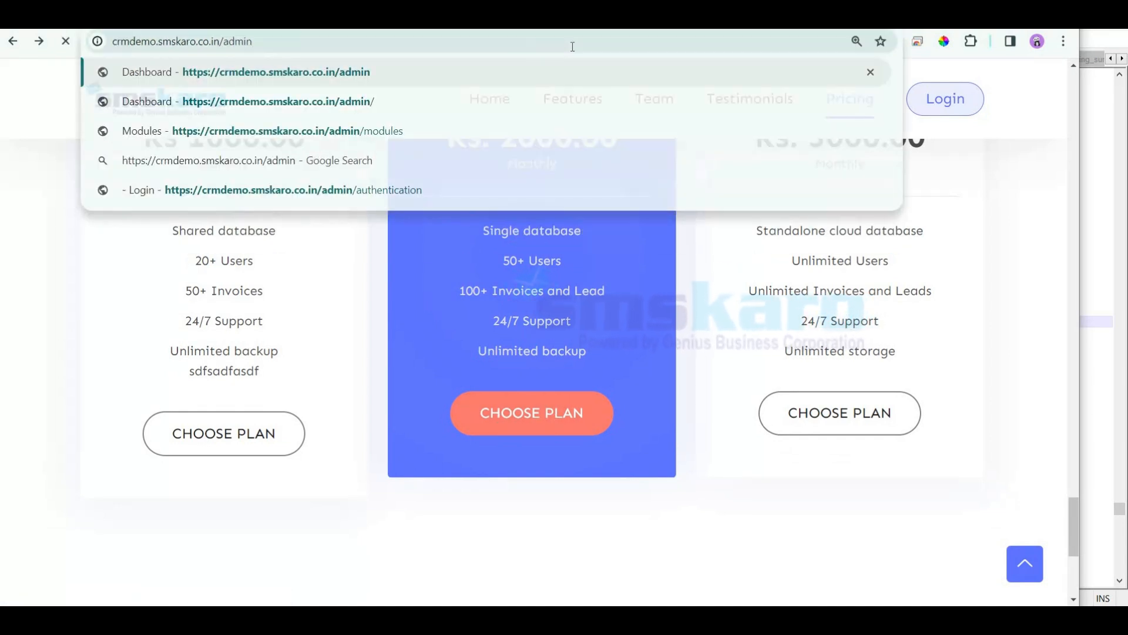
key("Return")
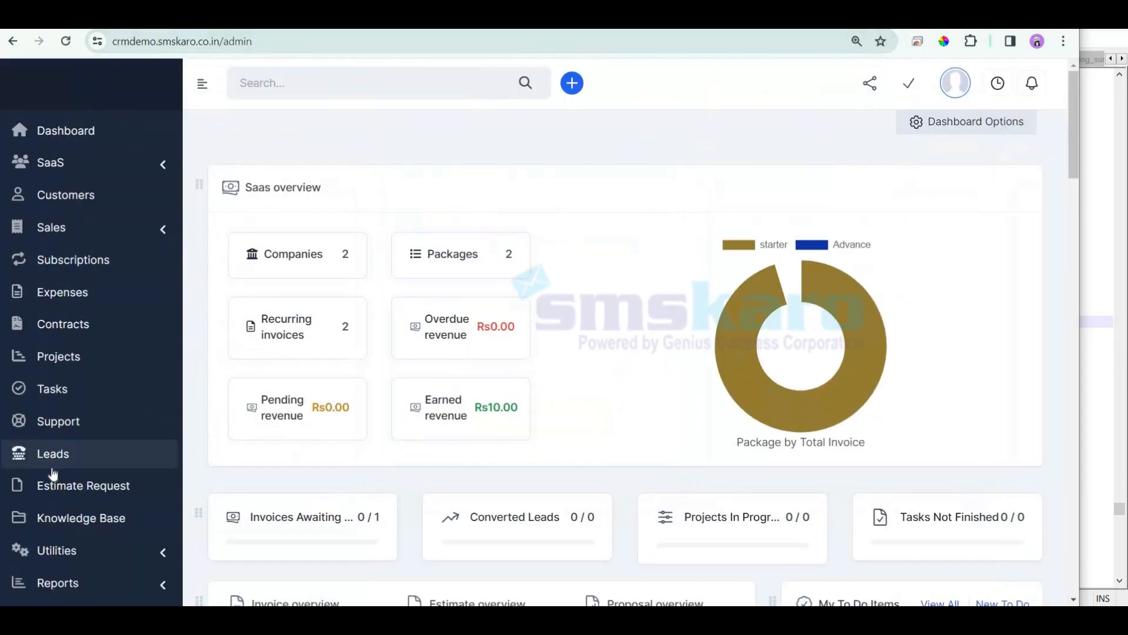
scroll(53, 470, "down", 3)
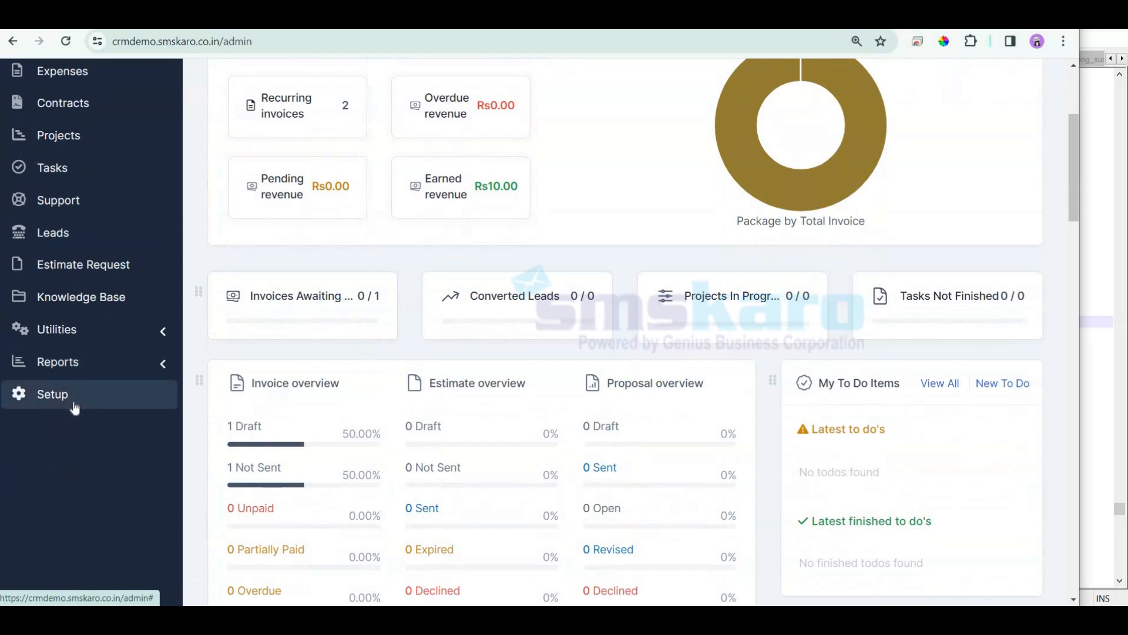
left_click(55, 404)
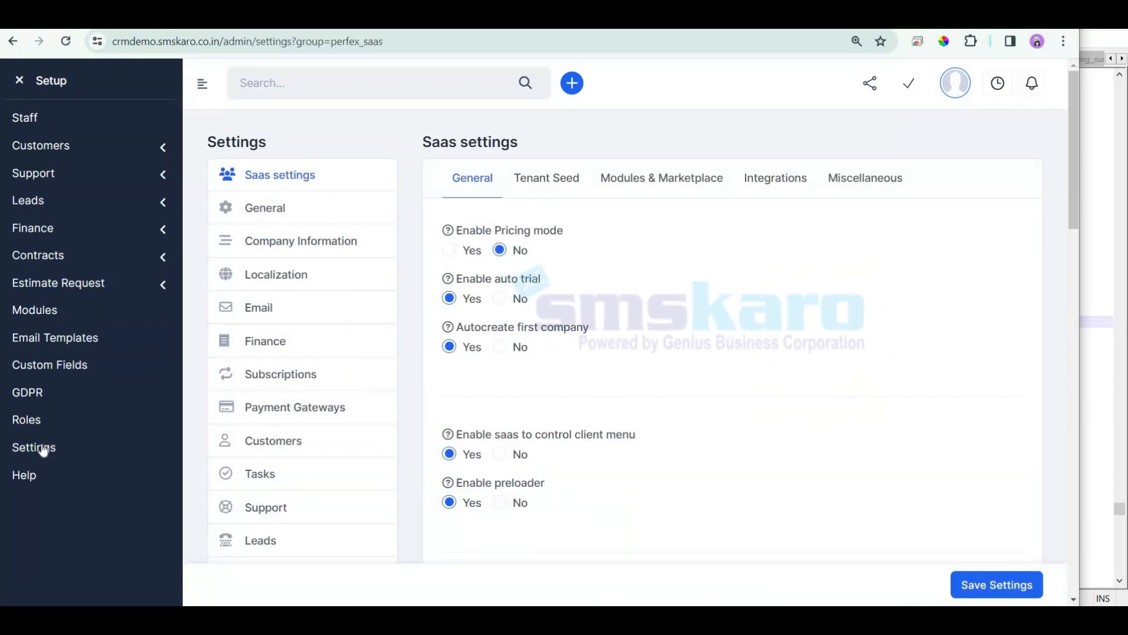
left_click(286, 443)
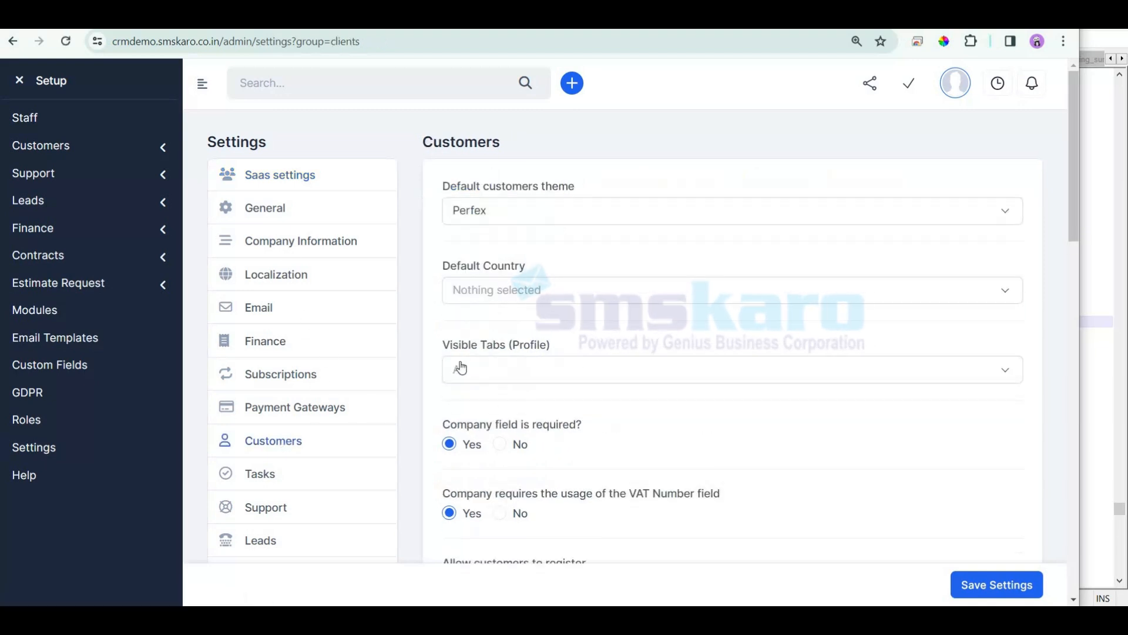
Set Allow customers to register to No and save the customer settings.
scroll(504, 407, "down", 1)
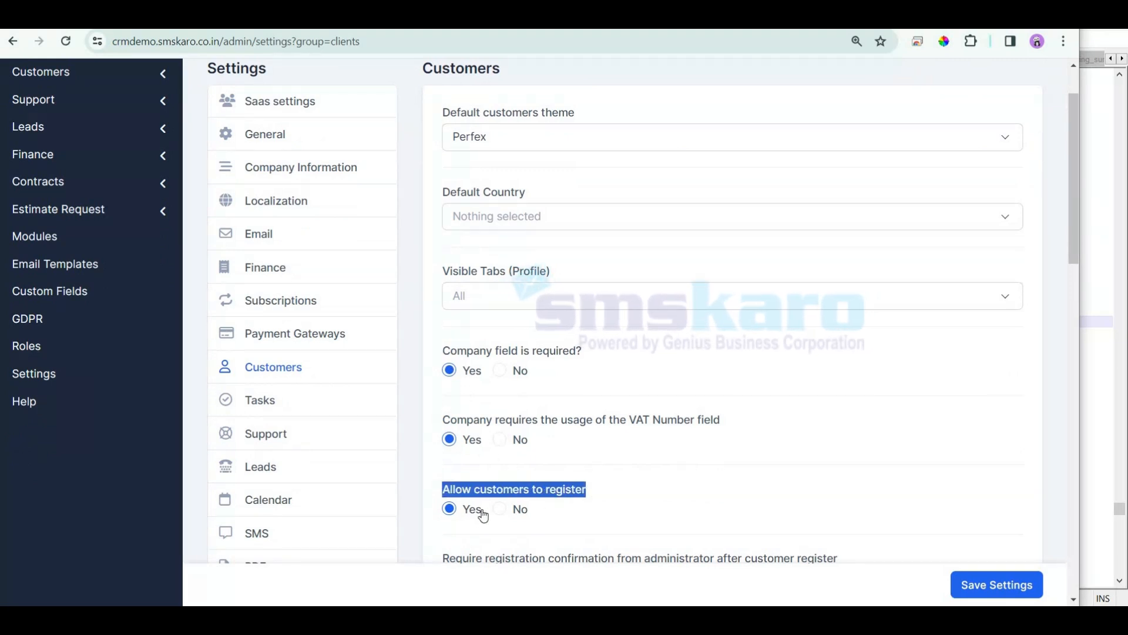
scroll(811, 454, "down", 2)
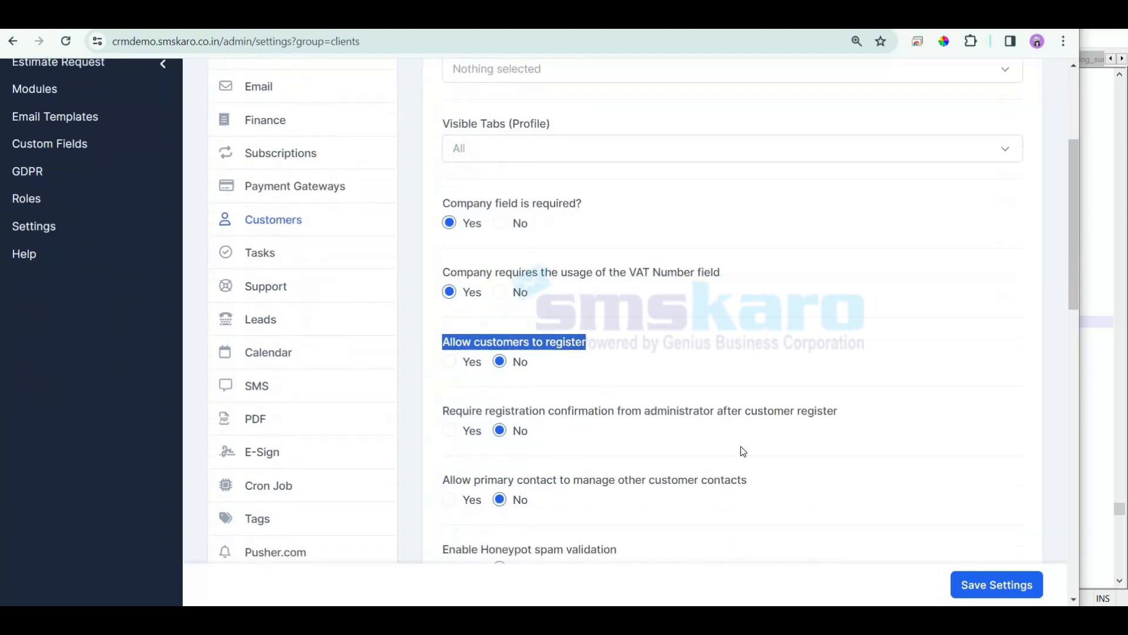
scroll(469, 368, "down", 5)
left_click(979, 585)
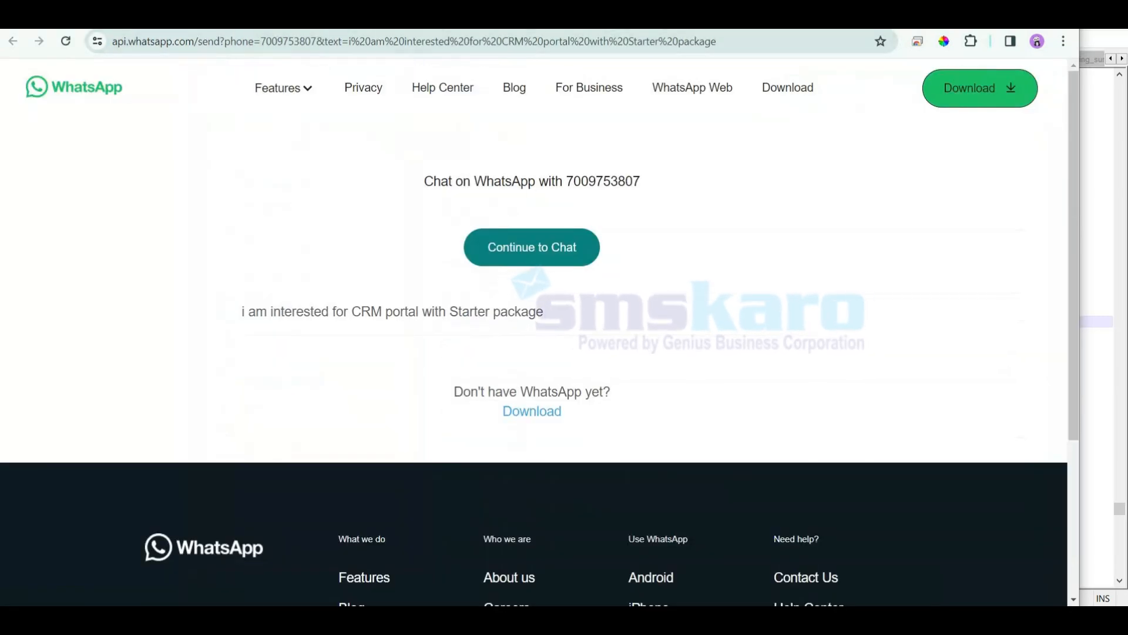
Check the WhatsApp chat page's target number, return to the CRM's landing page builder, and view the published Blaze page.
double_click(603, 181)
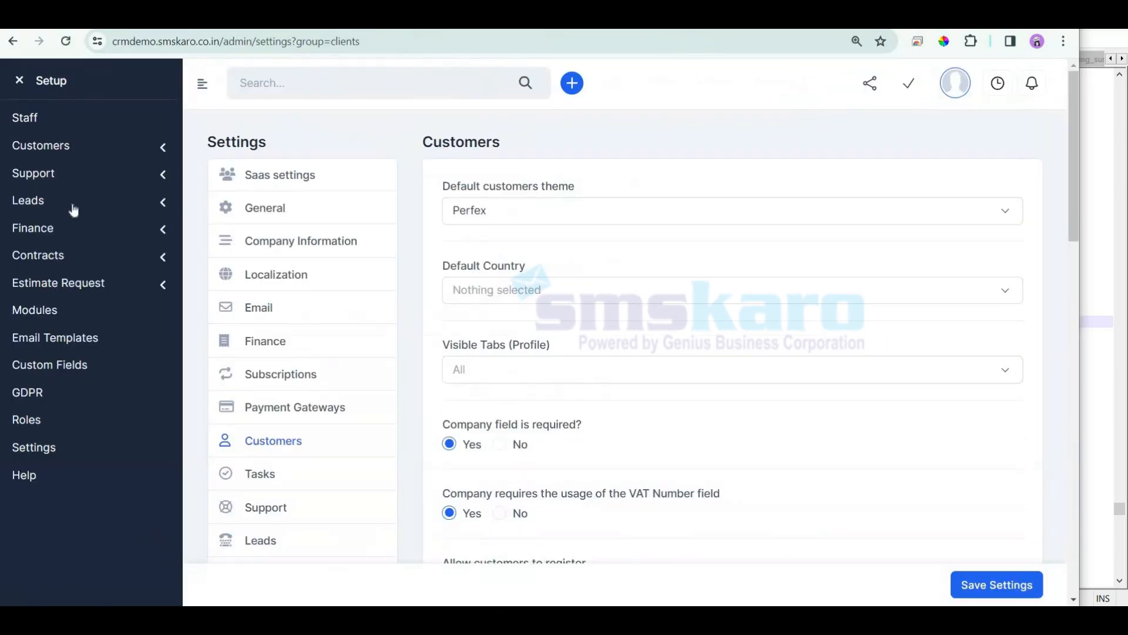
left_click(21, 85)
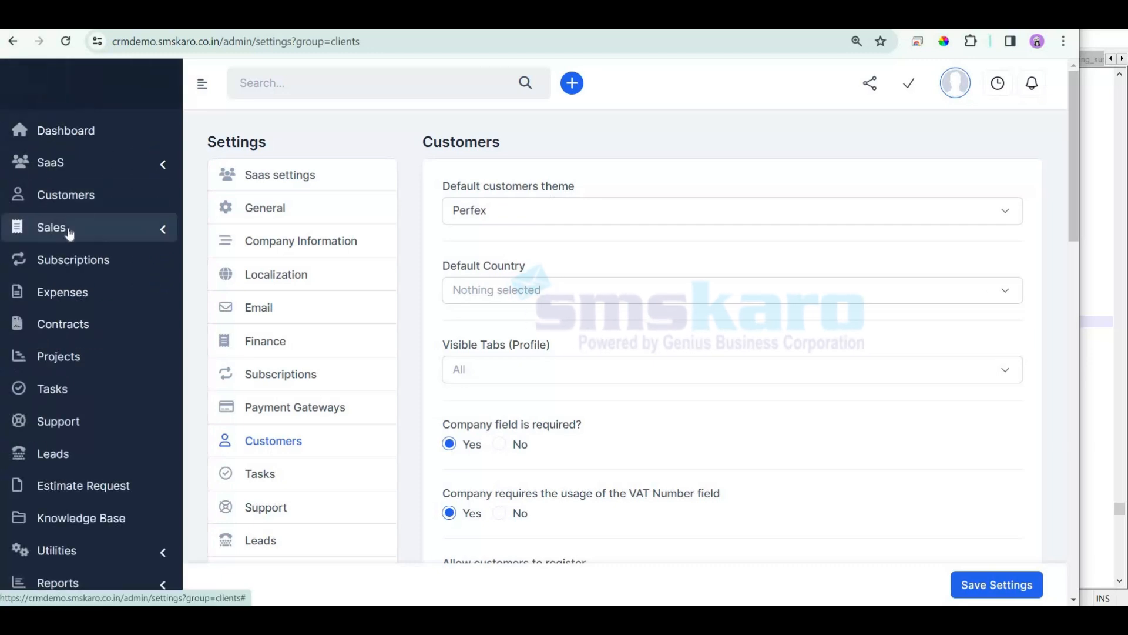
left_click(51, 168)
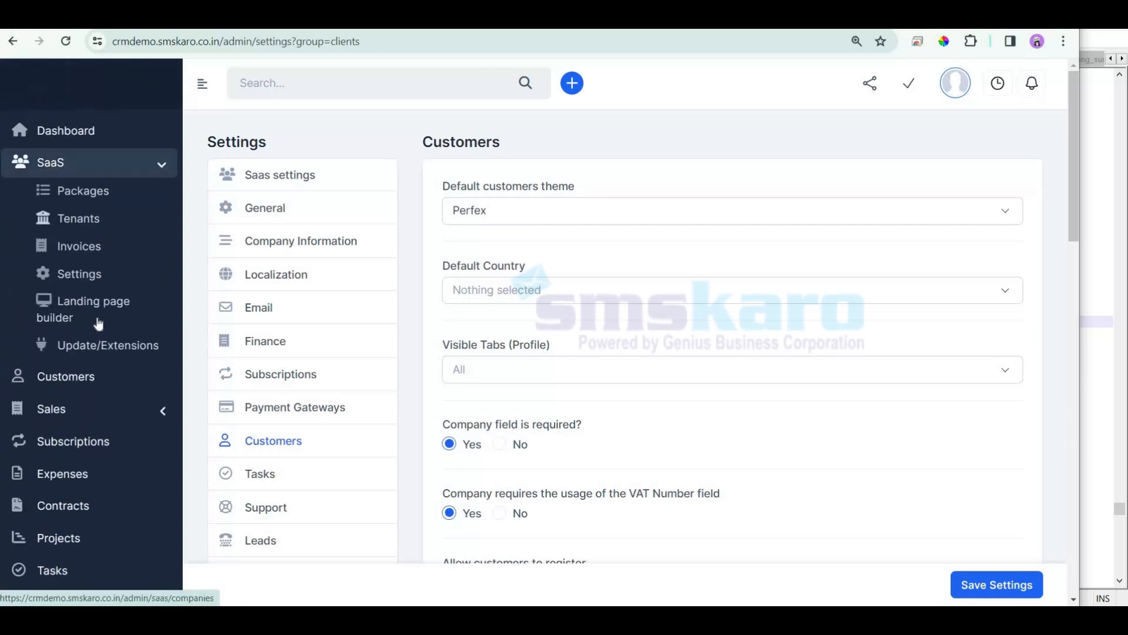
left_click(68, 320)
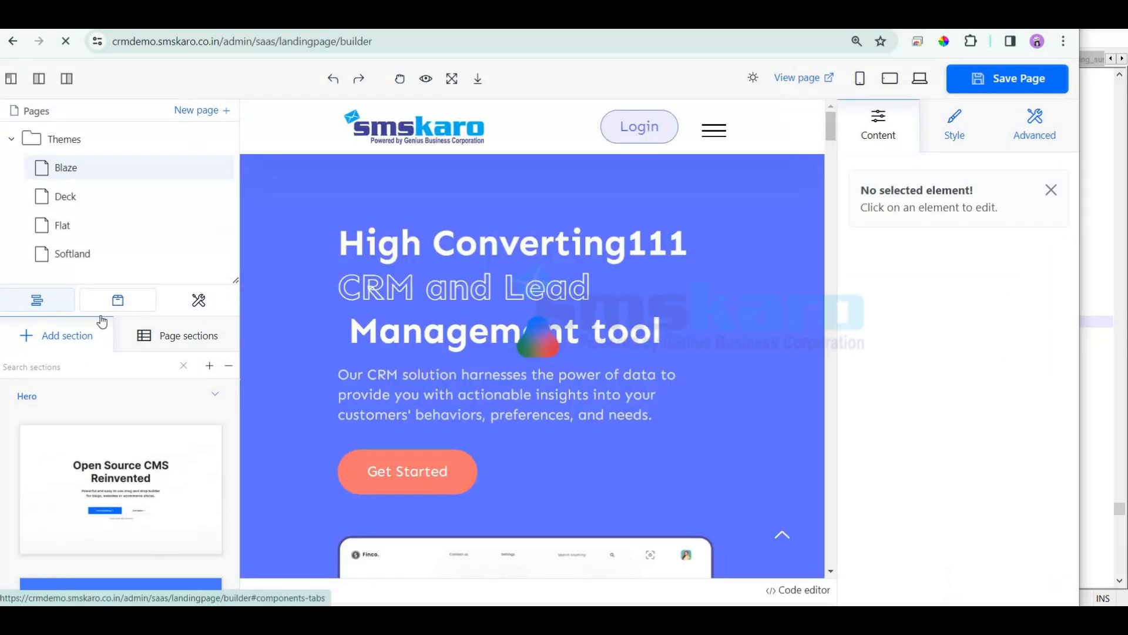
scroll(508, 310, "down", 2)
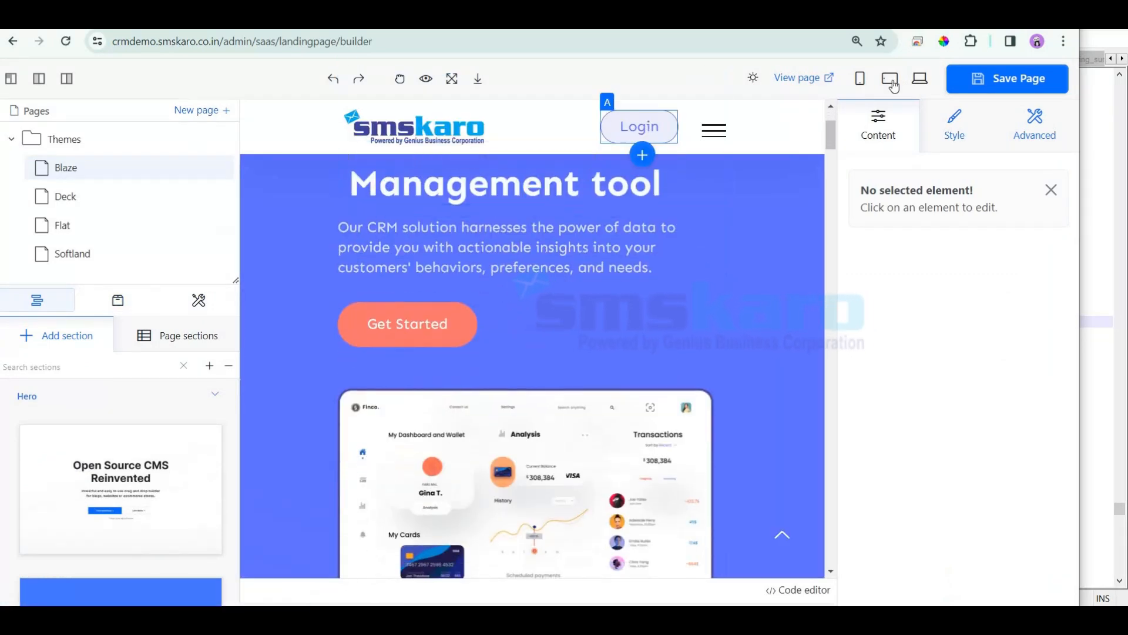
left_click(805, 83)
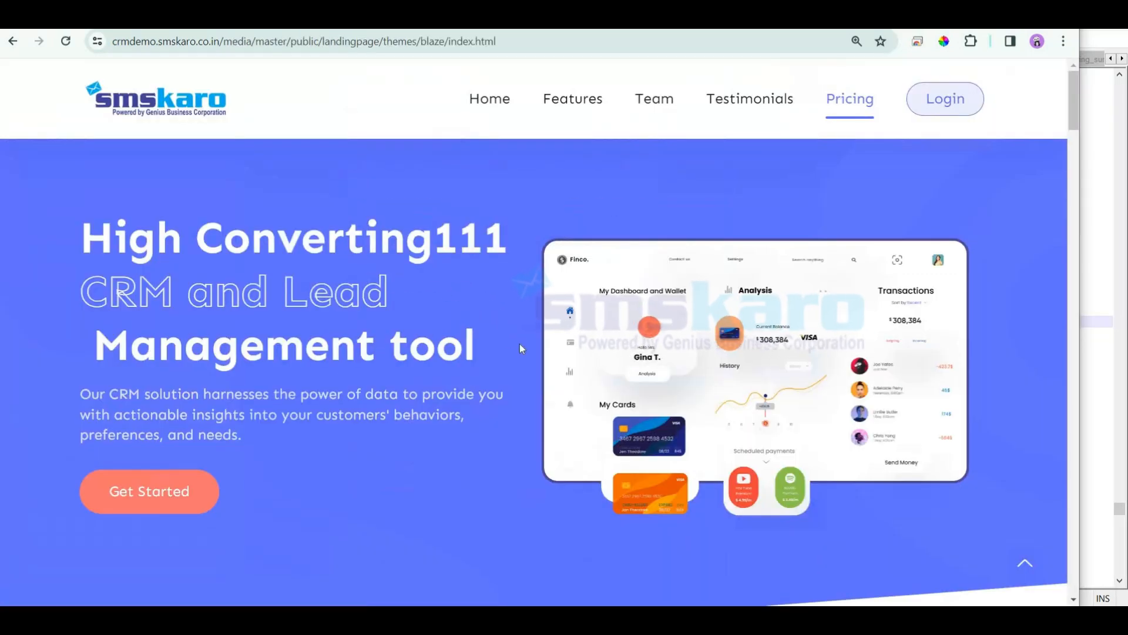
Look through the sections of the published Blaze page and of the landing page at the site's root address.
scroll(520, 412, "down", 5)
scroll(522, 442, "down", 10)
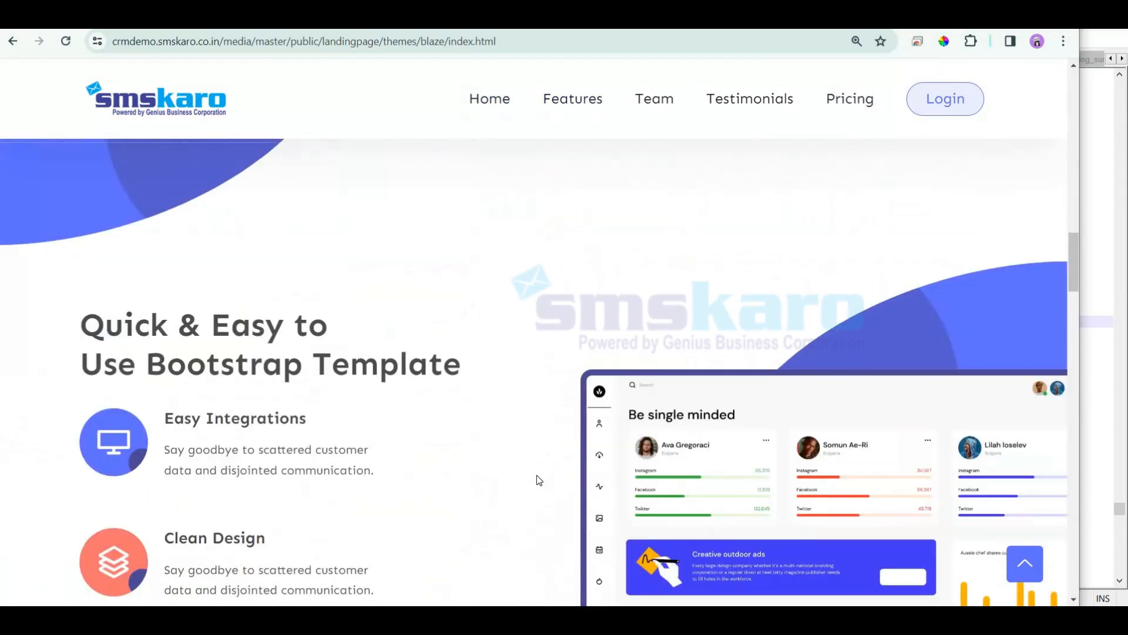
scroll(541, 488, "down", 15)
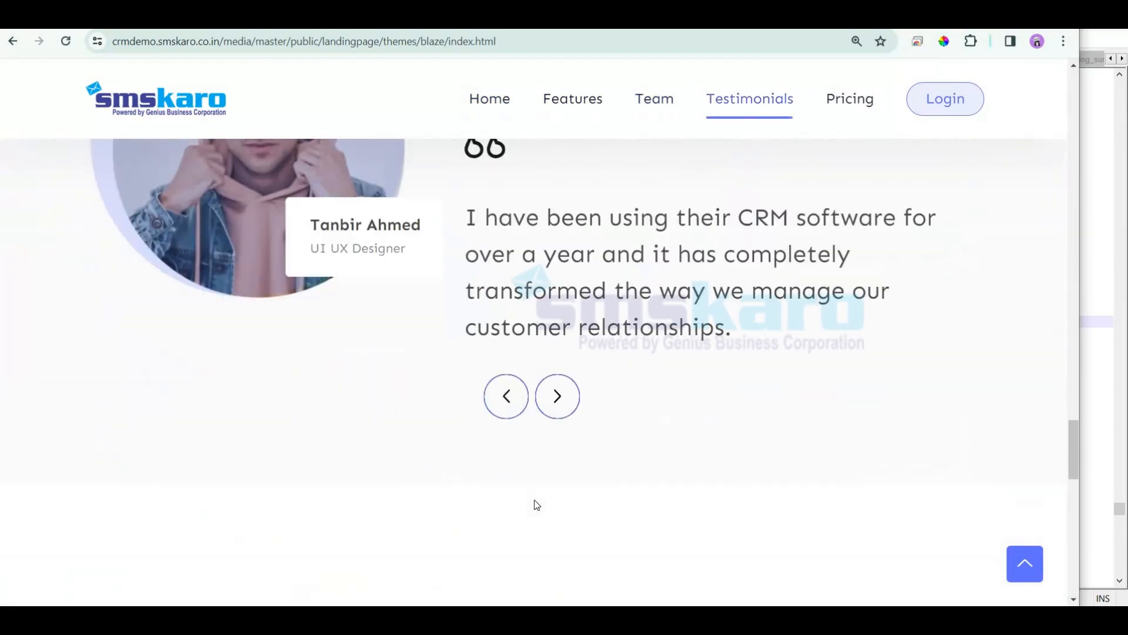
scroll(273, 394, "up", 4)
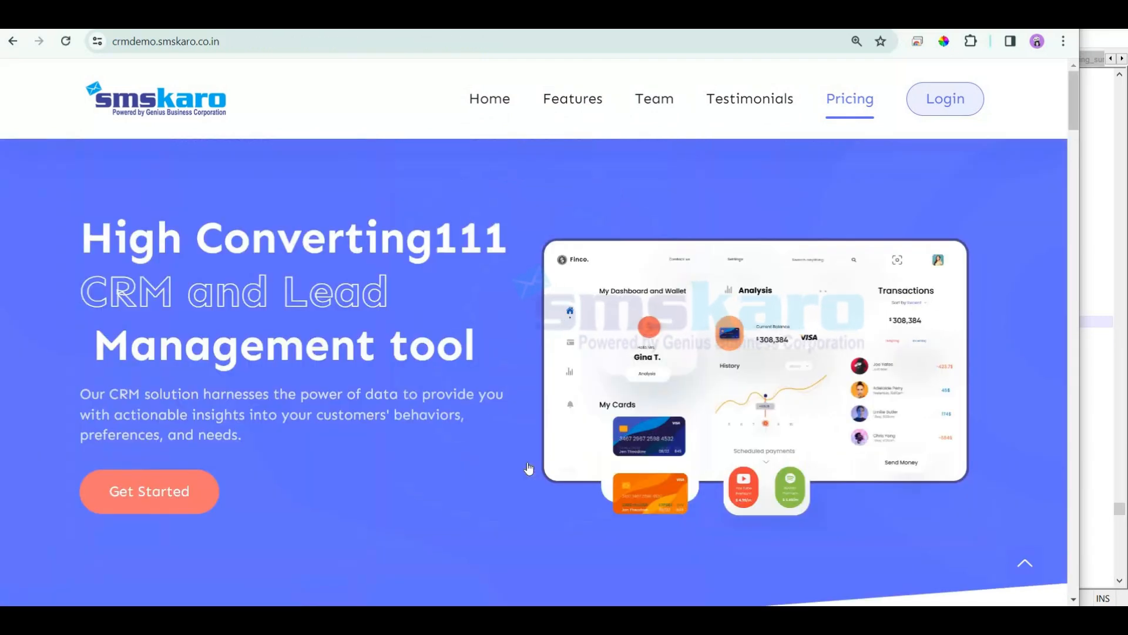
scroll(531, 464, "down", 6)
scroll(551, 462, "down", 15)
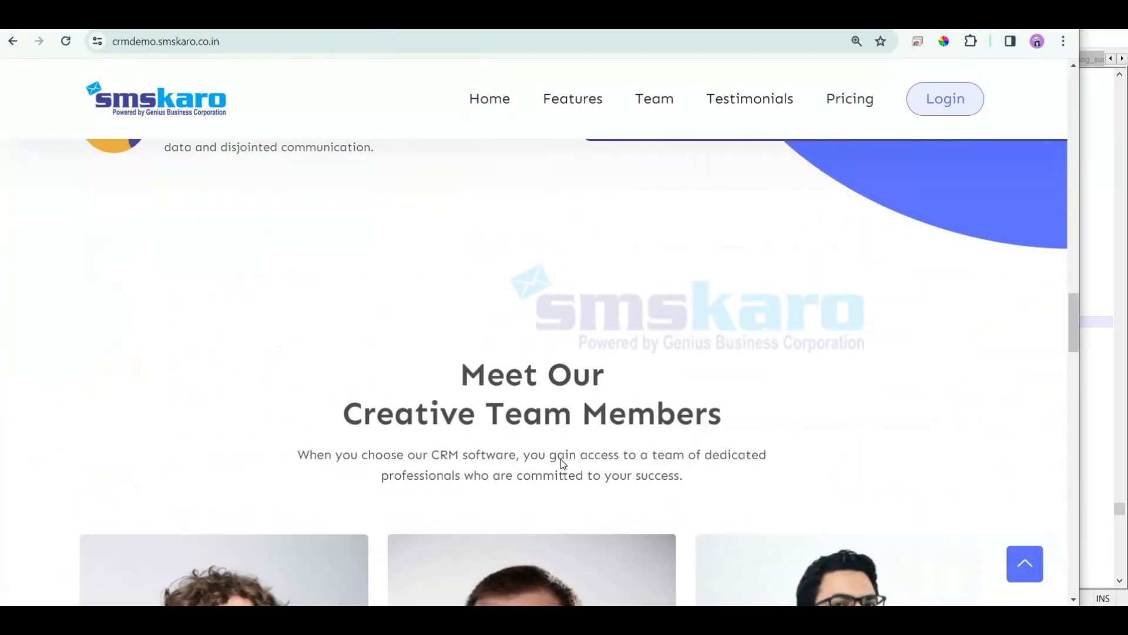
scroll(543, 466, "down", 2)
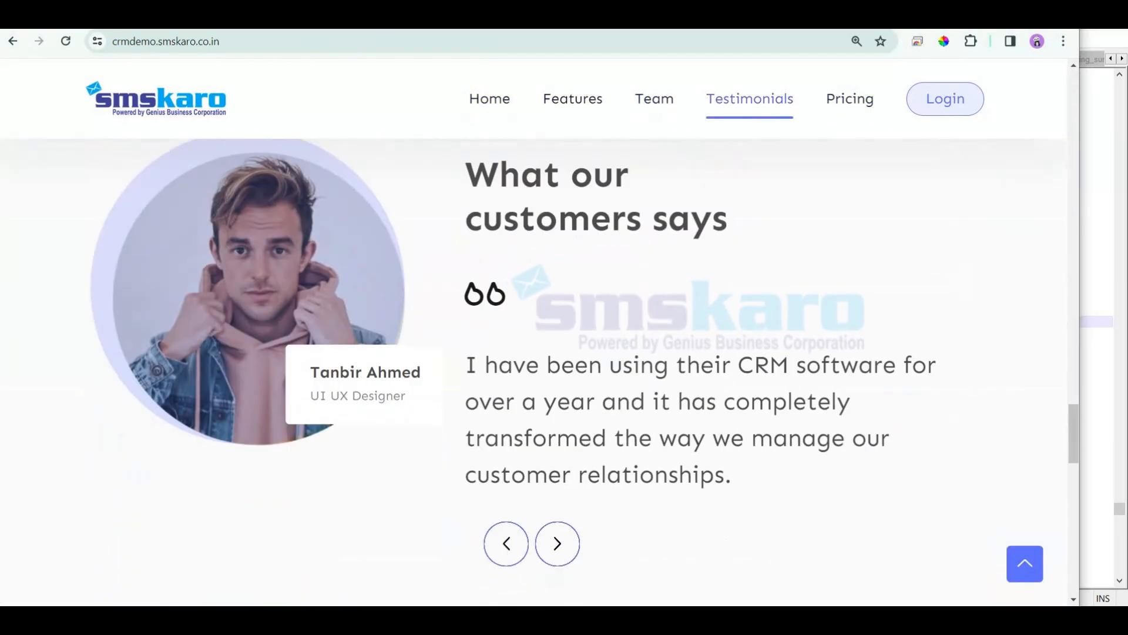
Return to the /admin address, open the SaaS packages, and examine the Advance package's limits and the starter package's price.
left_click(242, 43)
left_click(248, 42)
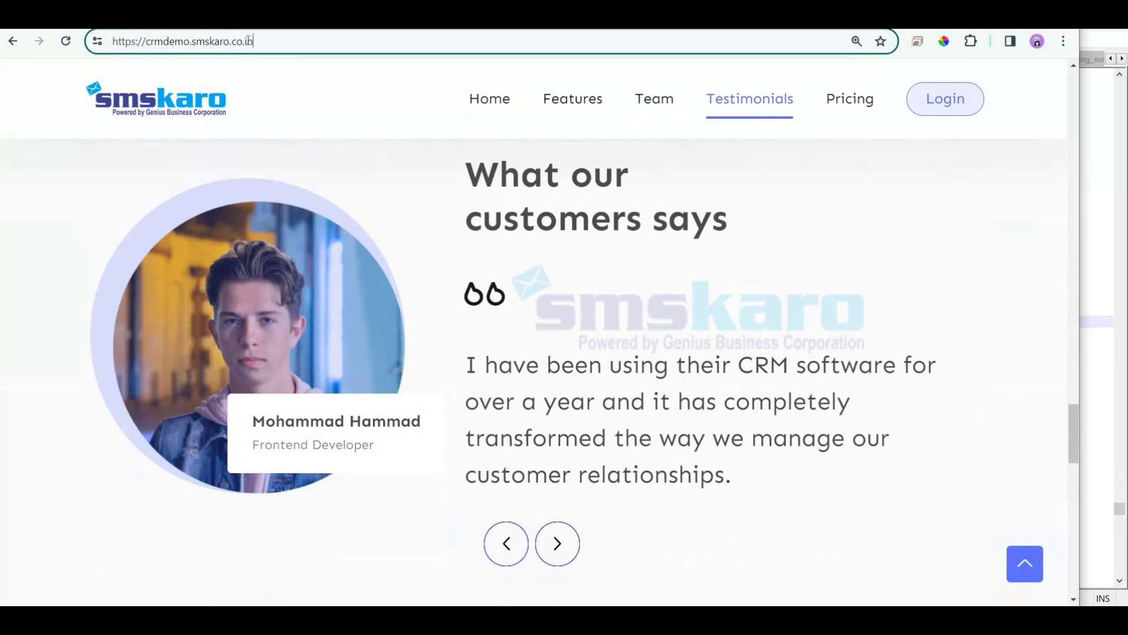
type("/admin")
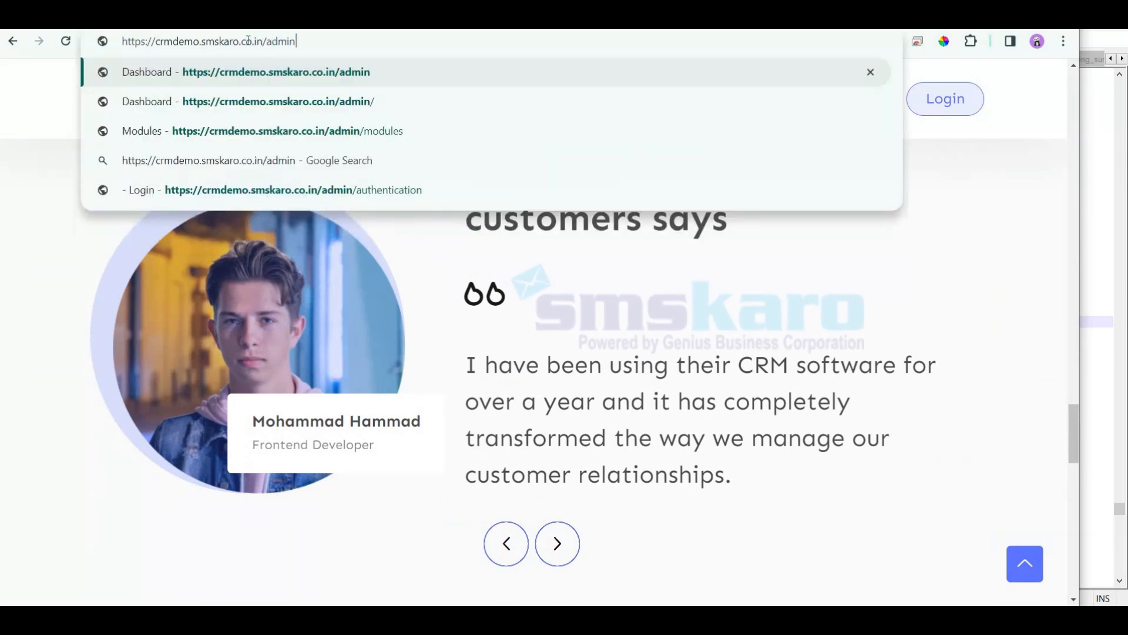
key("Return")
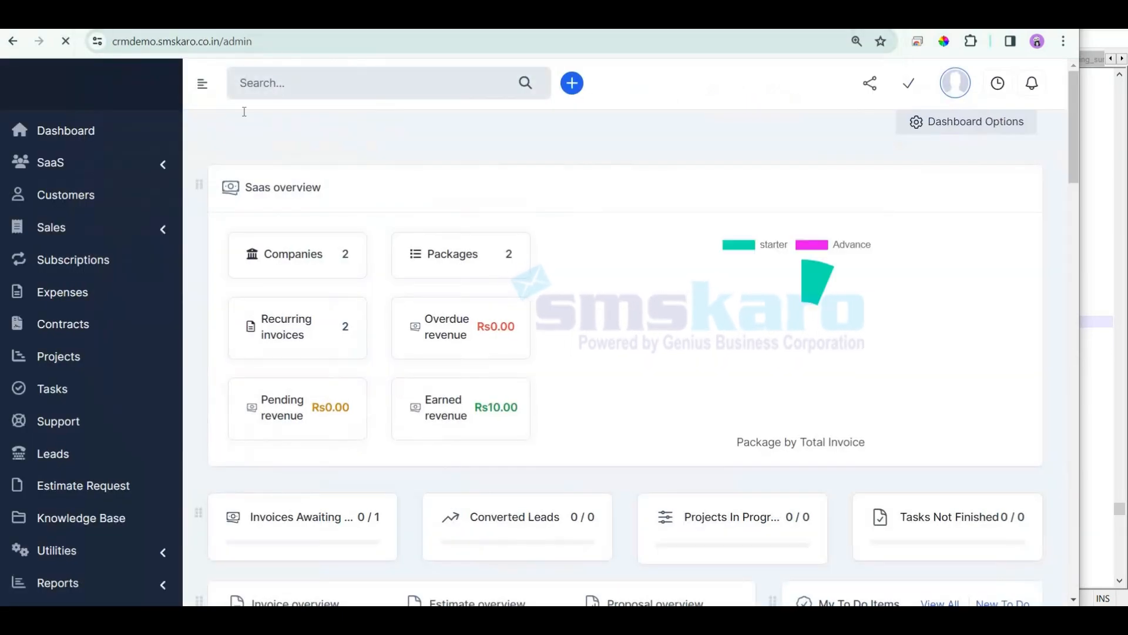
left_click(63, 174)
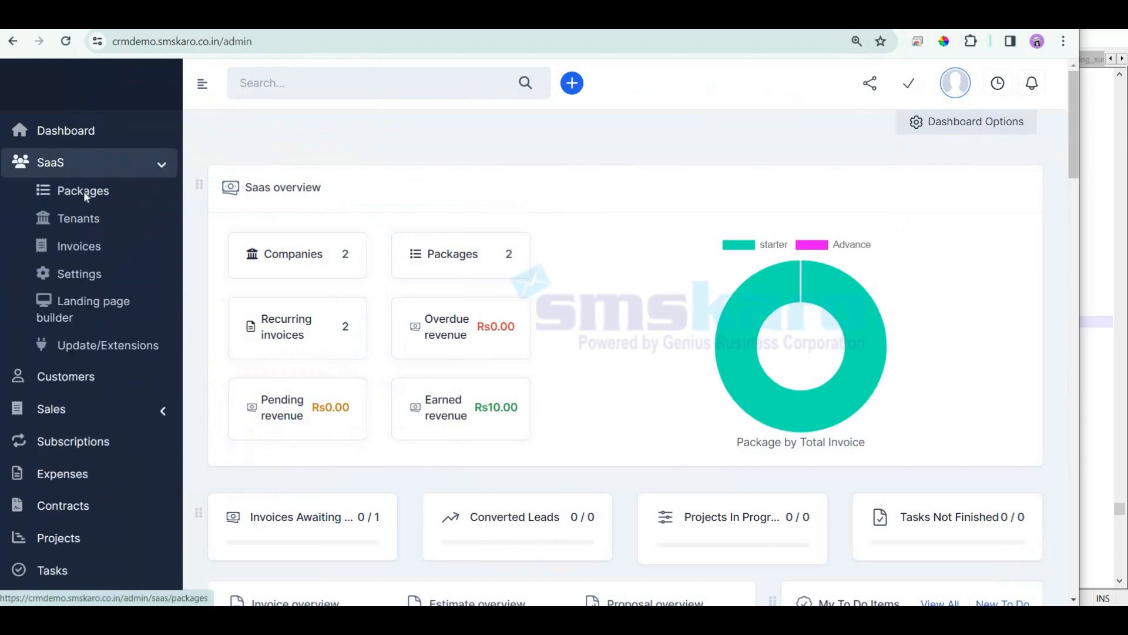
left_click(84, 192)
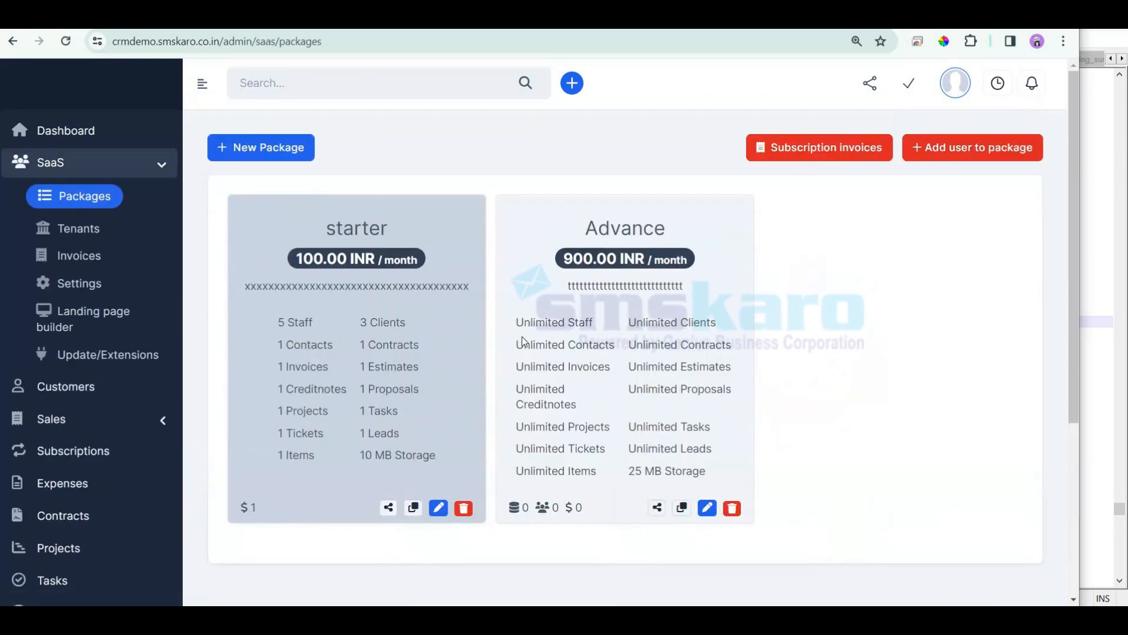
left_click_drag(524, 322, 708, 475)
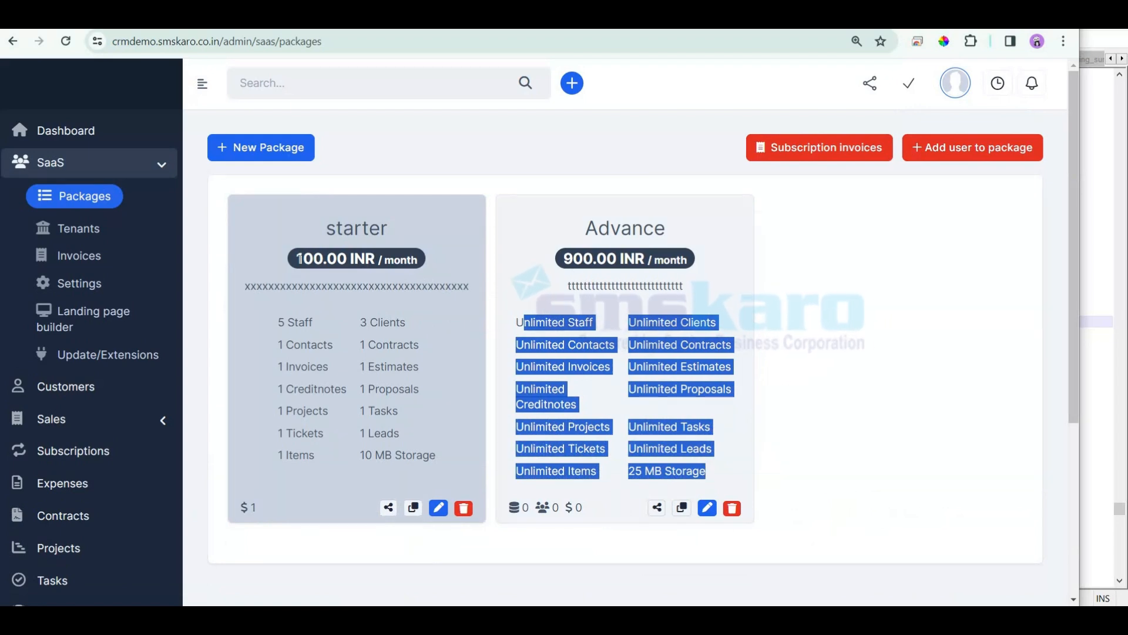
left_click_drag(297, 260, 327, 260)
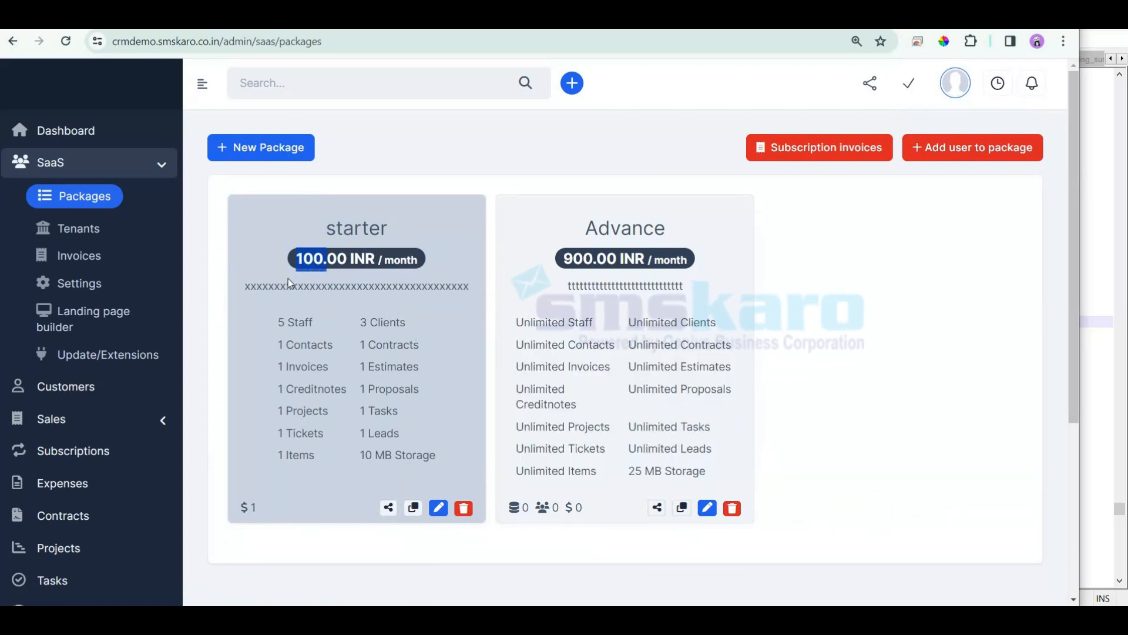